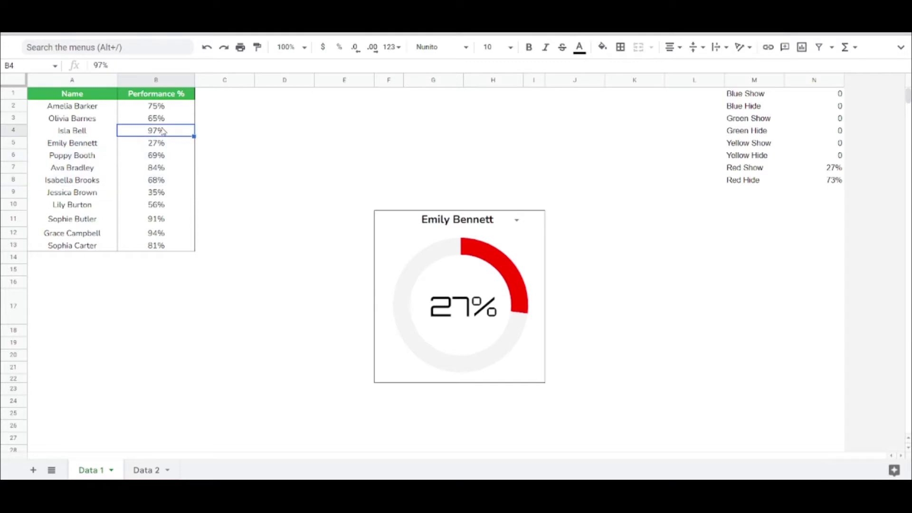
# Pick several different people in the Data 1 chart's name selector to see how the doughnut gauge responds to their performance
pyautogui.click(150, 200)
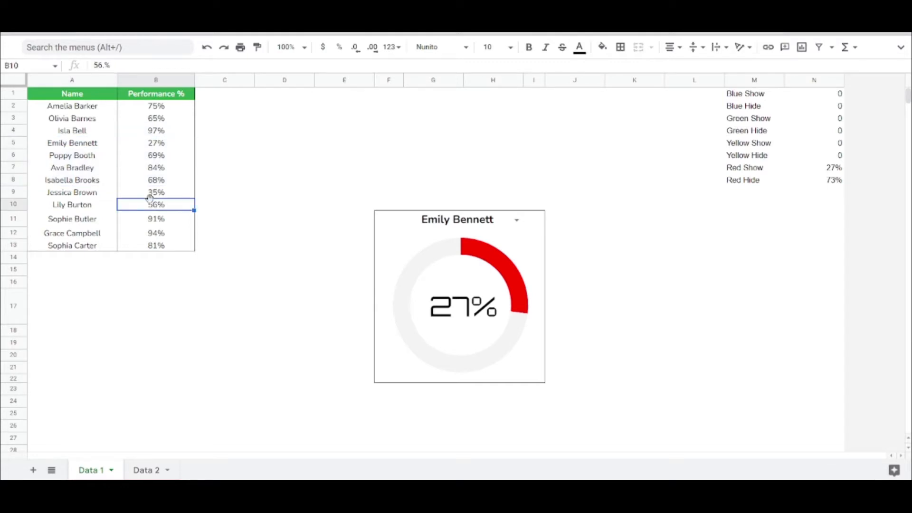
pyautogui.click(164, 157)
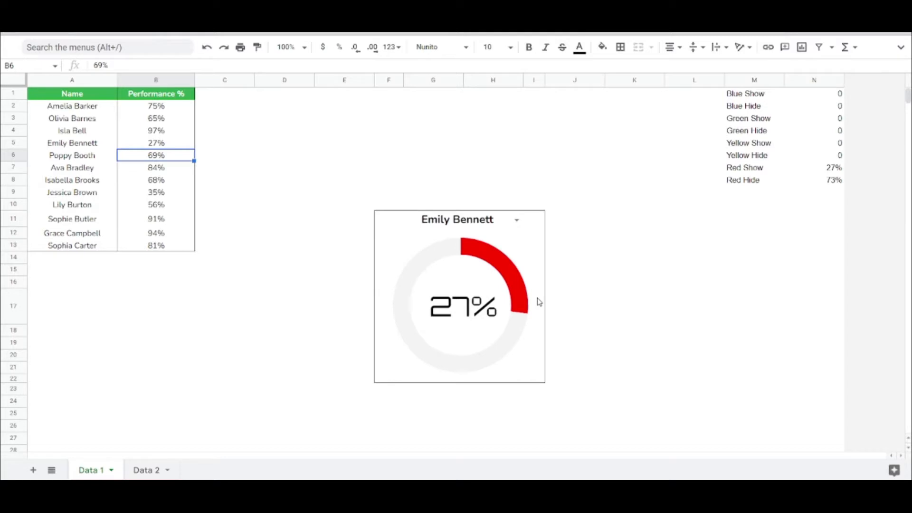
pyautogui.click(516, 223)
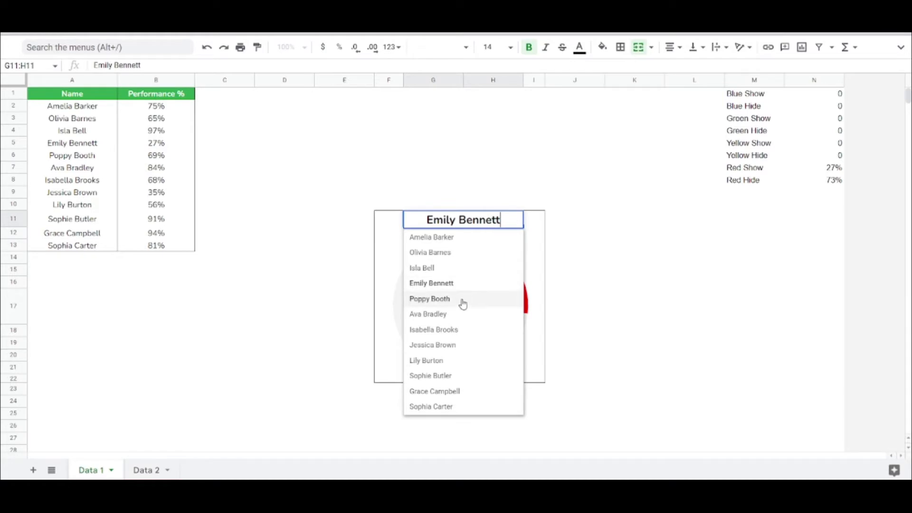
pyautogui.moveTo(83, 120); pyautogui.dragTo(81, 236)
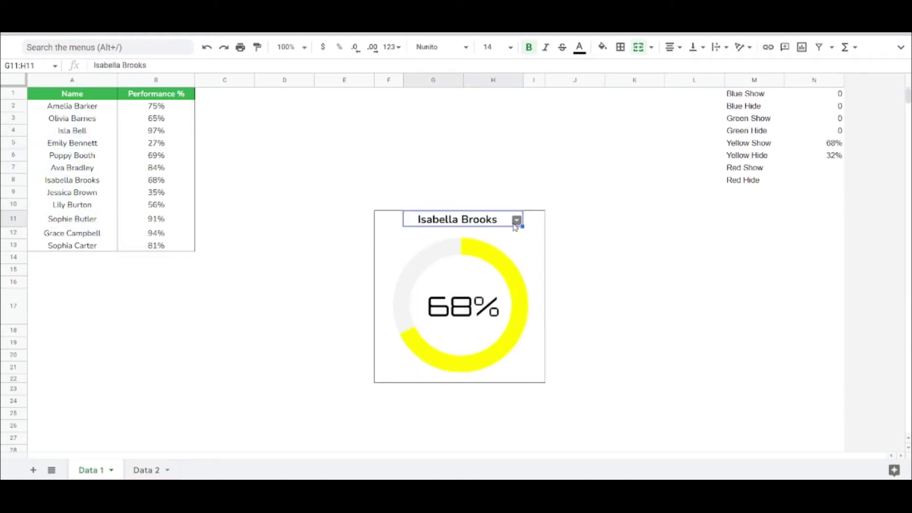
pyautogui.click(516, 222)
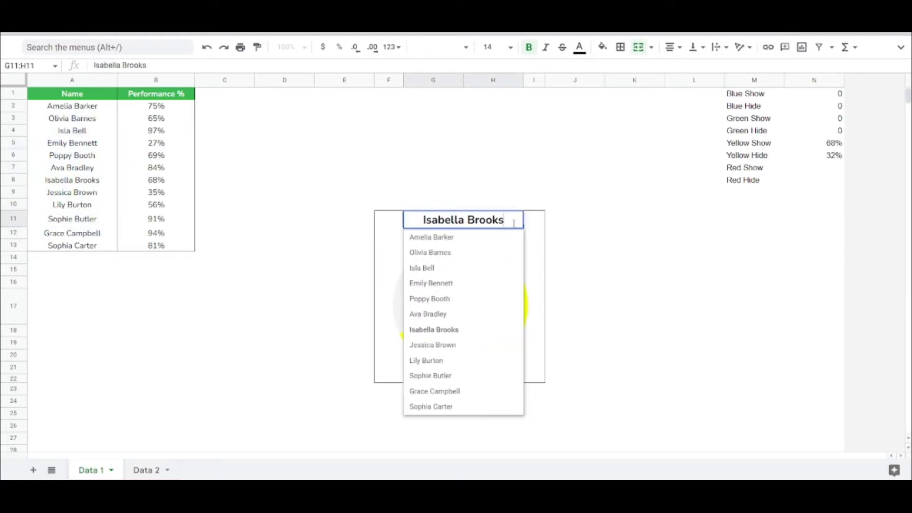
pyautogui.click(464, 304)
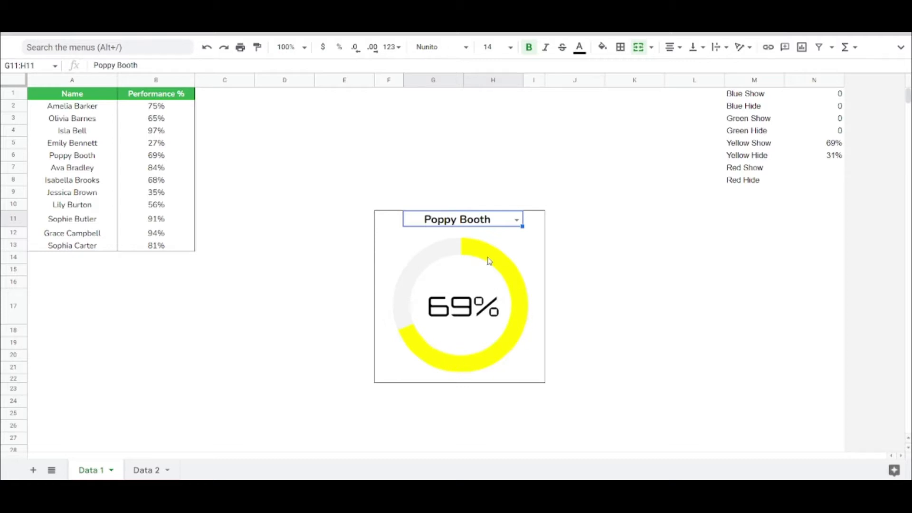
pyautogui.press('Return')
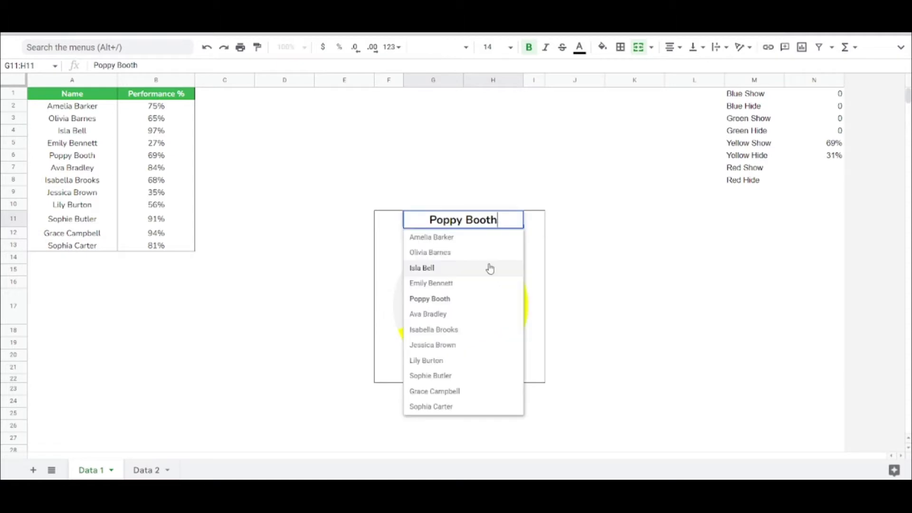
pyautogui.click(488, 267)
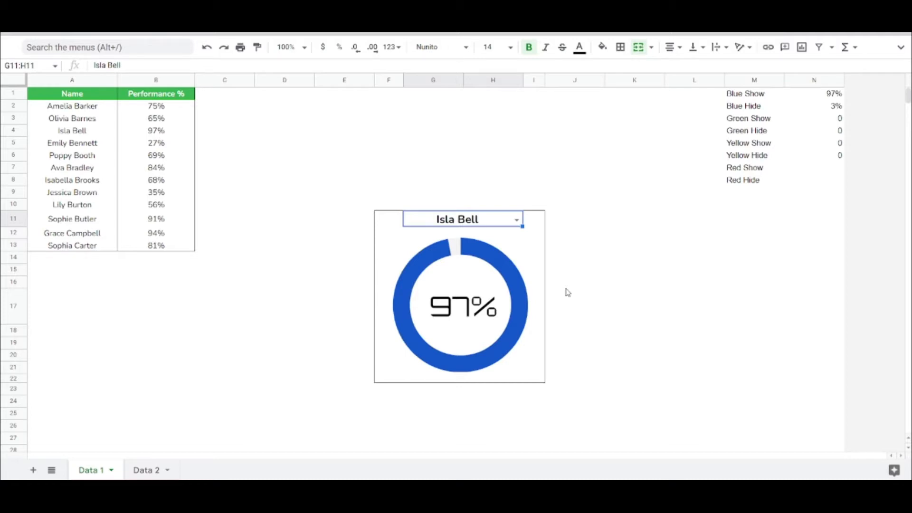
pyautogui.click(451, 138)
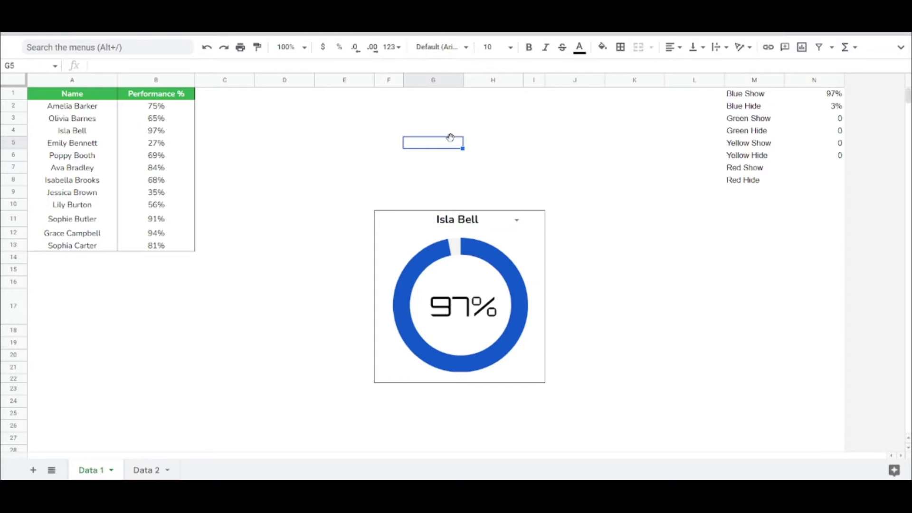
# Compare the Data 2 sheet with the finished layout on the Data 1 sheet
pyautogui.click(146, 469)
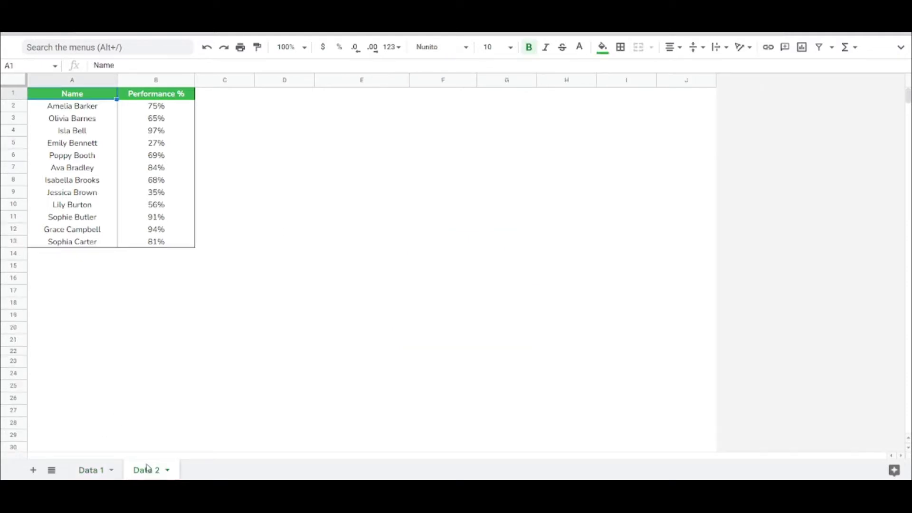
pyautogui.click(137, 142)
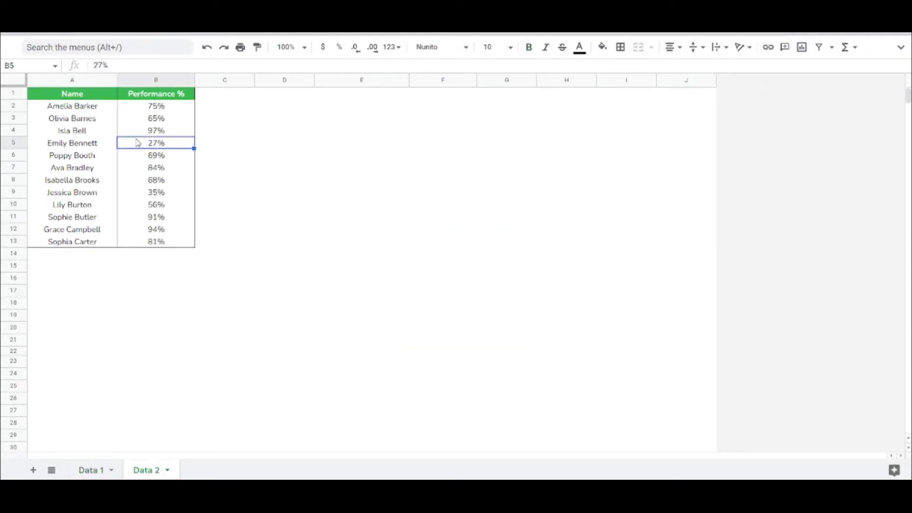
pyautogui.hotkey('ctrl', 'shift', 'pageup')
pyautogui.press('Down')
pyautogui.press('Left')
pyautogui.press('Left')
pyautogui.press('Left')
pyautogui.press('Left')
pyautogui.press('Left')
pyautogui.press('Left')
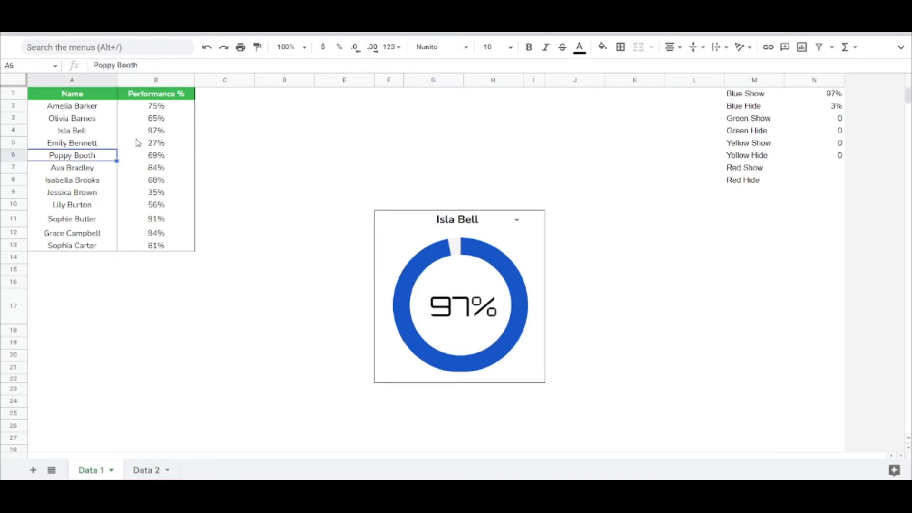
pyautogui.hotkey('ctrl', 'shift', 'pagedown')
pyautogui.press('Up')
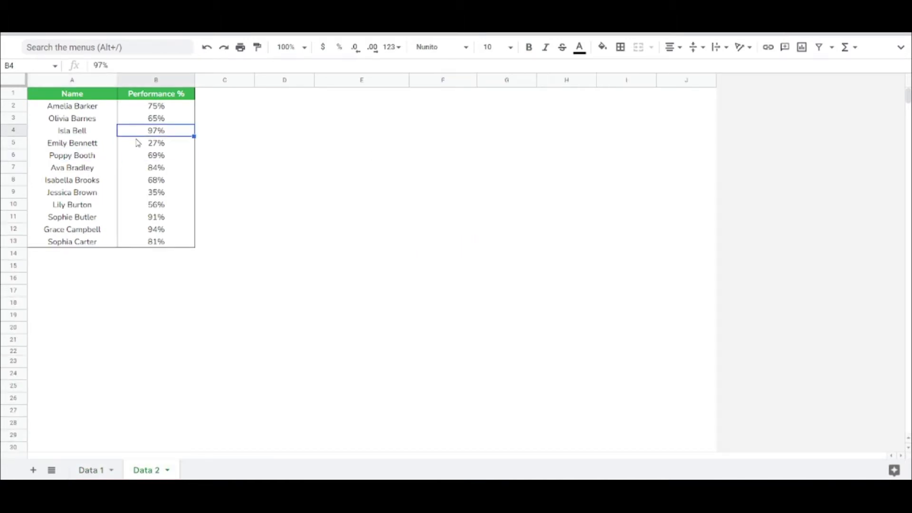
pyautogui.press('Right')
pyautogui.press('Right')
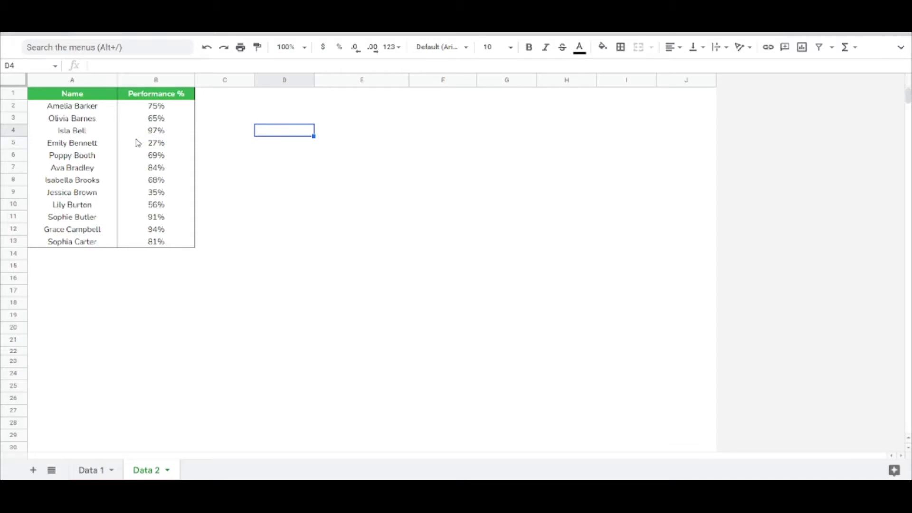
# Copy the colour Show/Hide labels from M1:M8 on Data 1 into I1:I8 on Data 2
pyautogui.hotkey('ctrl', 'shift', 'pageup')
pyautogui.press('Right')
pyautogui.press('Right')
pyautogui.press('Up')
pyautogui.press('Up')
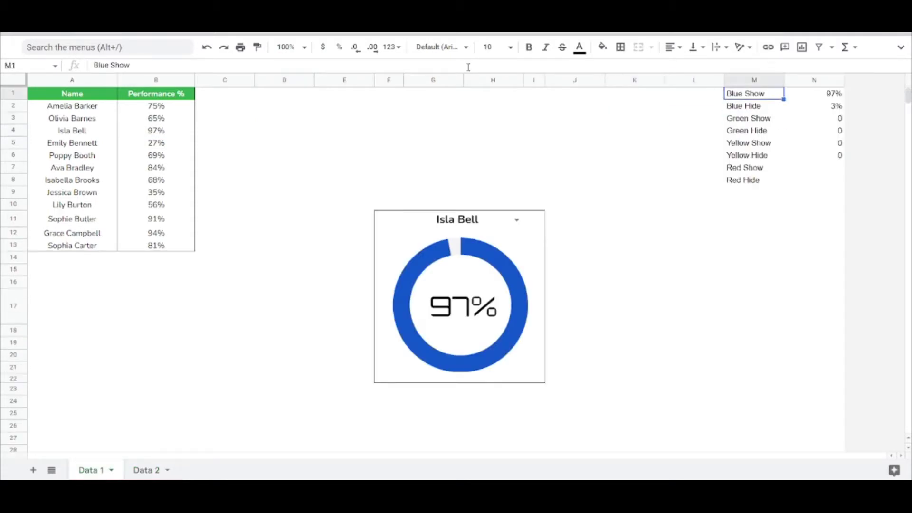
pyautogui.hotkey('ctrl', 'shift', 'Down')
pyautogui.hotkey('ctrl', 'c')
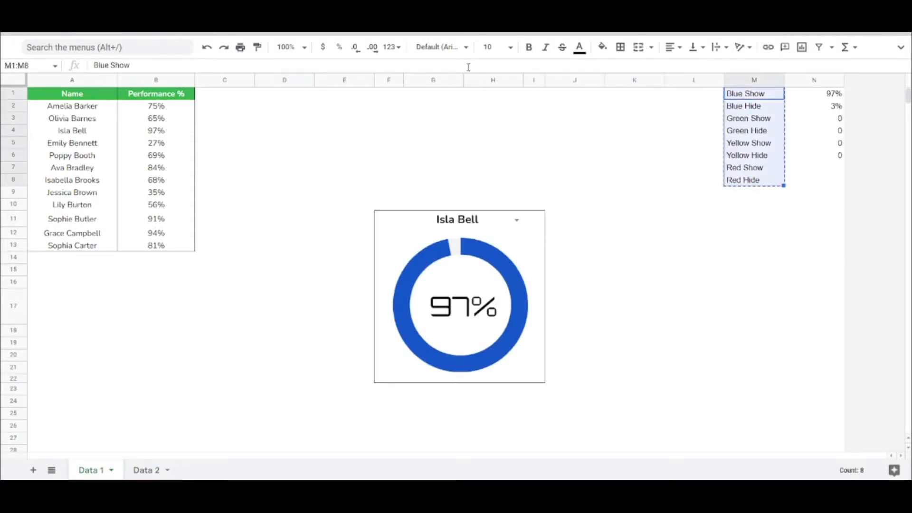
pyautogui.hotkey('ctrl', 'shift', 'pagedown')
pyautogui.hotkey('ctrl', 'v')
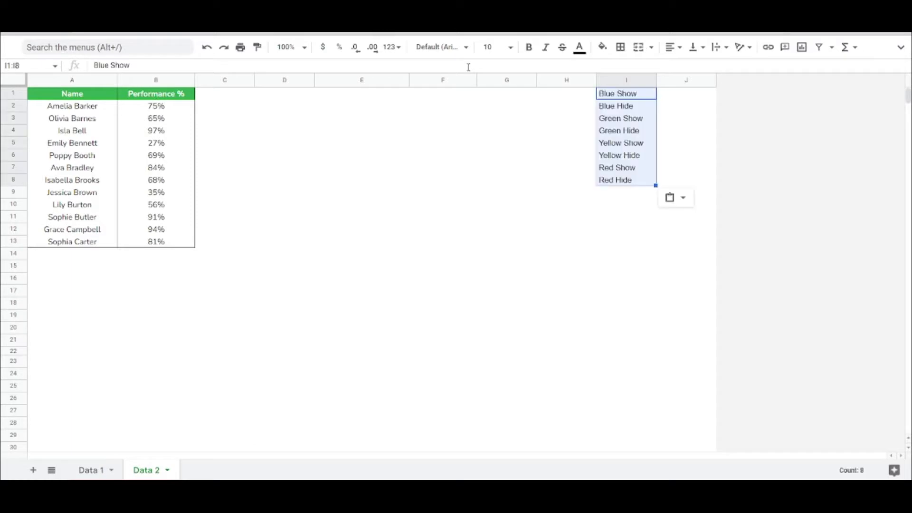
# Review the Blue Show and Blue Hide labels on Data 2 and compare them with the helper table on Data 1
pyautogui.press('Down')
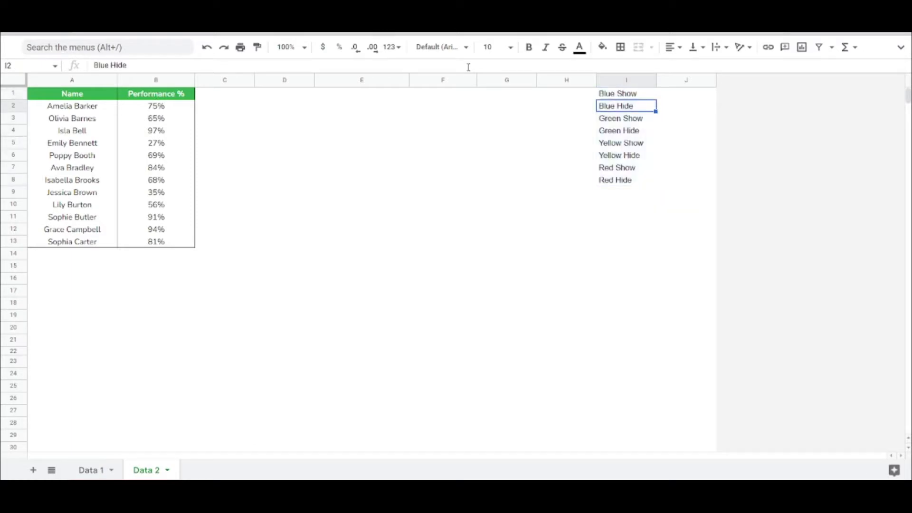
pyautogui.press('Up')
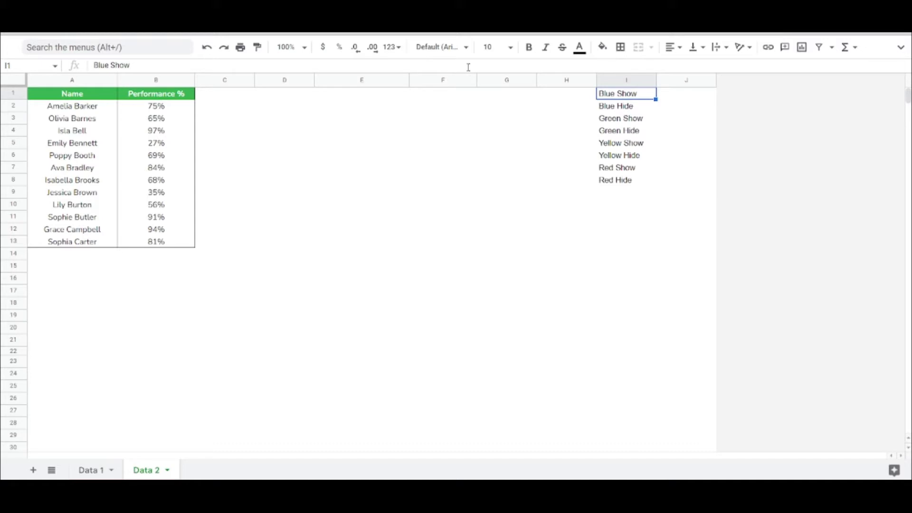
pyautogui.press('Down')
pyautogui.press('Up')
pyautogui.press('Down')
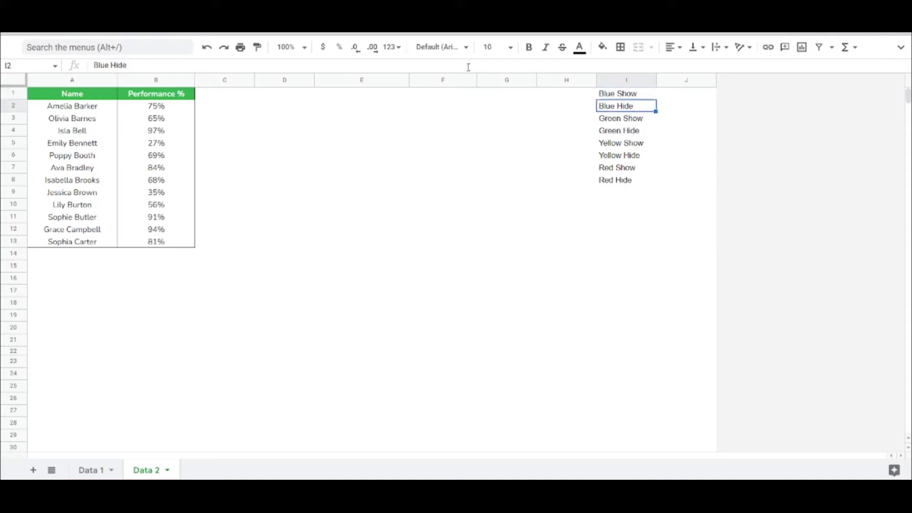
pyautogui.press('Up')
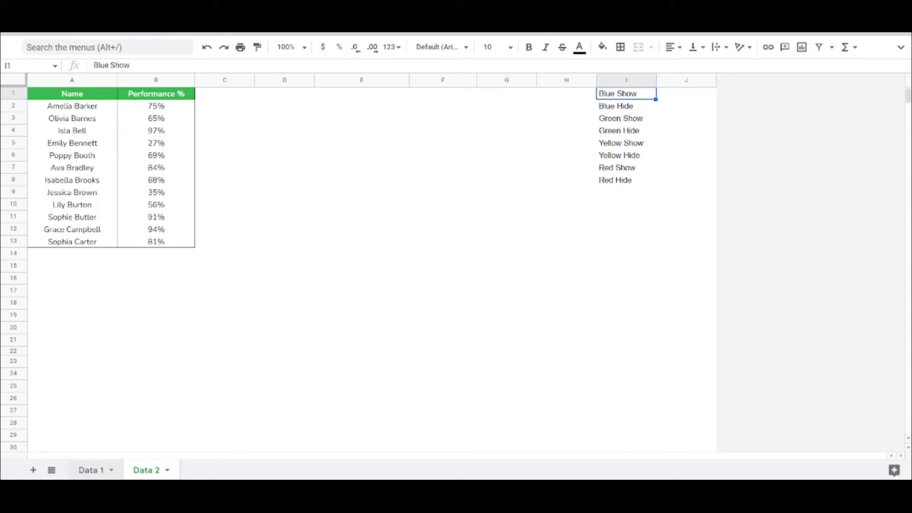
pyautogui.click(95, 471)
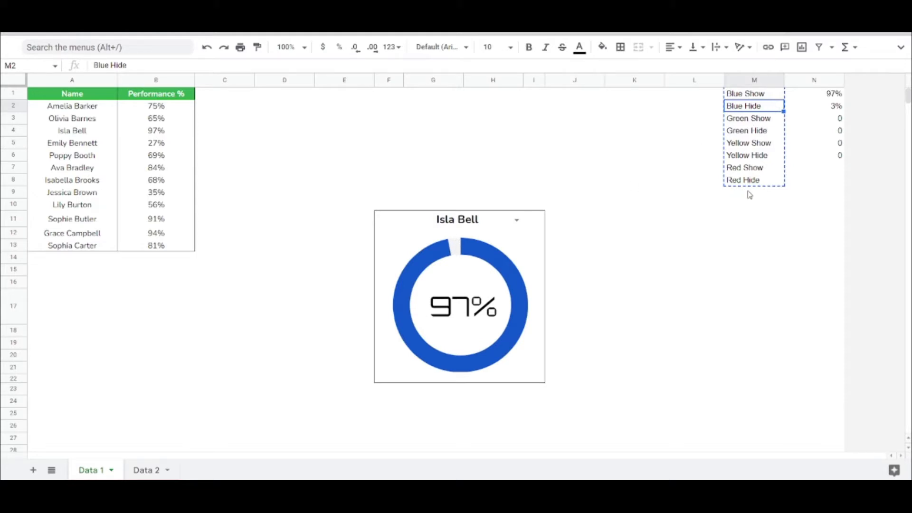
pyautogui.click(159, 470)
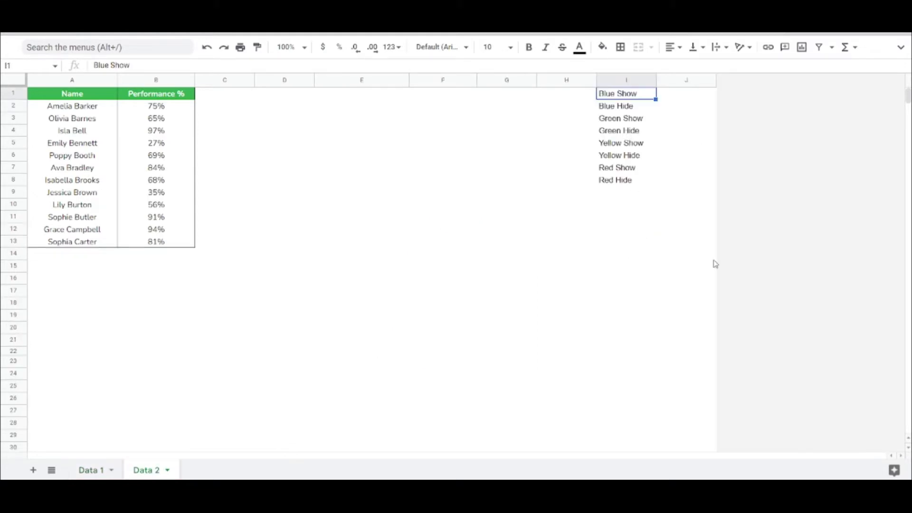
# Enter 88% as a sample performance value in cell E13 of Data 2
pyautogui.hotkey('ctrl', '+')
pyautogui.hotkey('ctrl', '+')
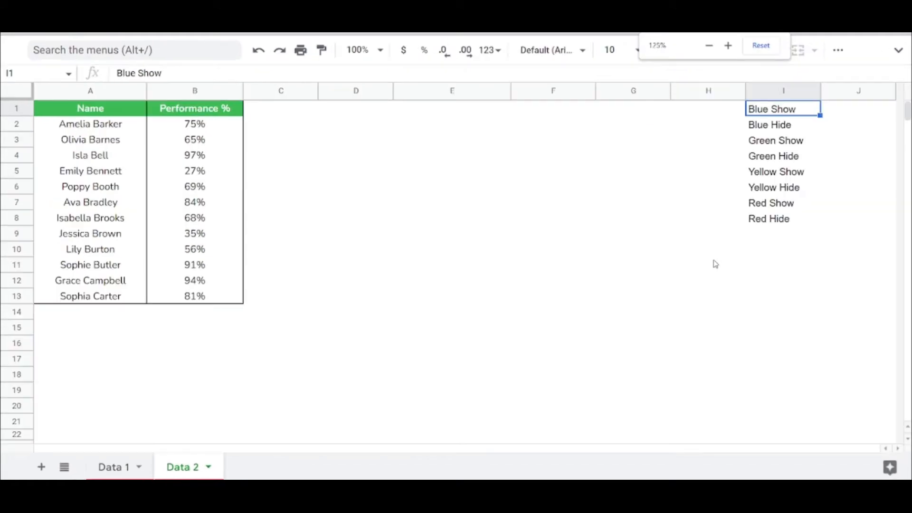
pyautogui.click(491, 298)
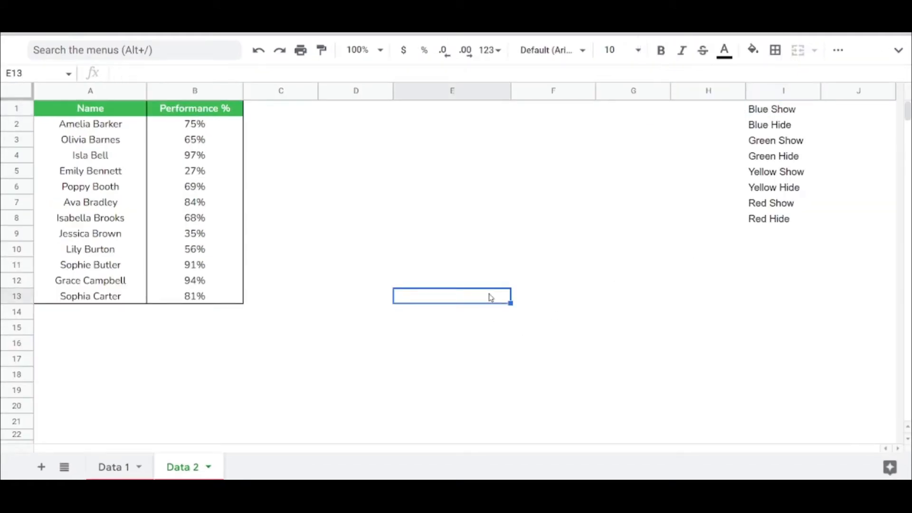
pyautogui.write('88')
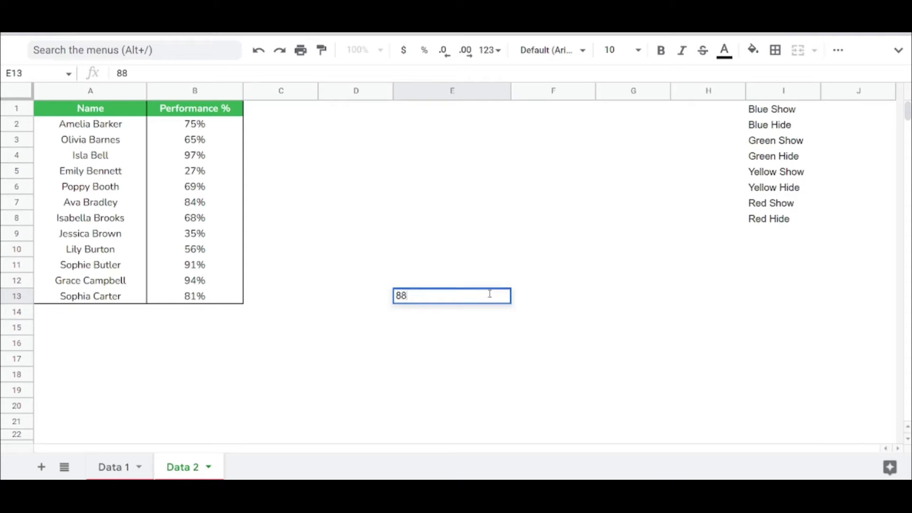
pyautogui.write('%')
pyautogui.press('Return')
pyautogui.press('Up')
pyautogui.press('Right')
pyautogui.press('Right')
pyautogui.press('Right')
pyautogui.press('Right')
pyautogui.press('Right')
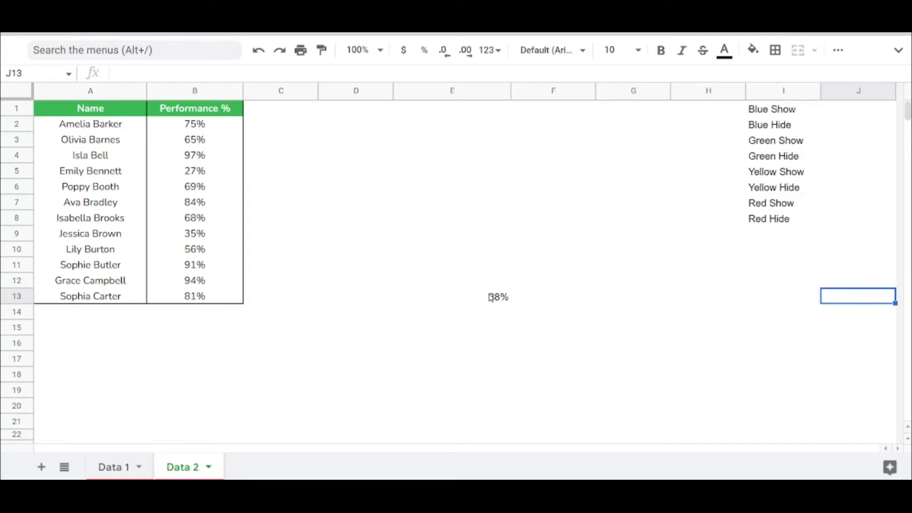
pyautogui.hotkey('ctrl', 'Up')
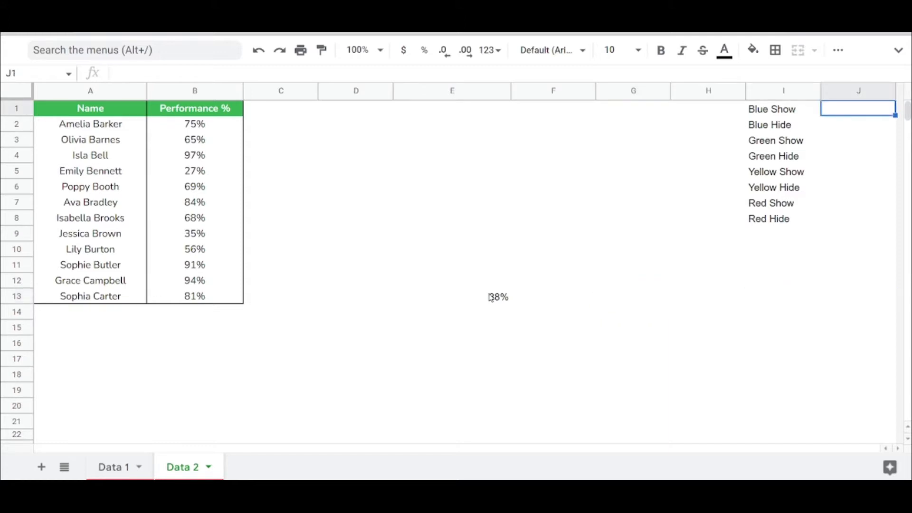
pyautogui.press('Left')
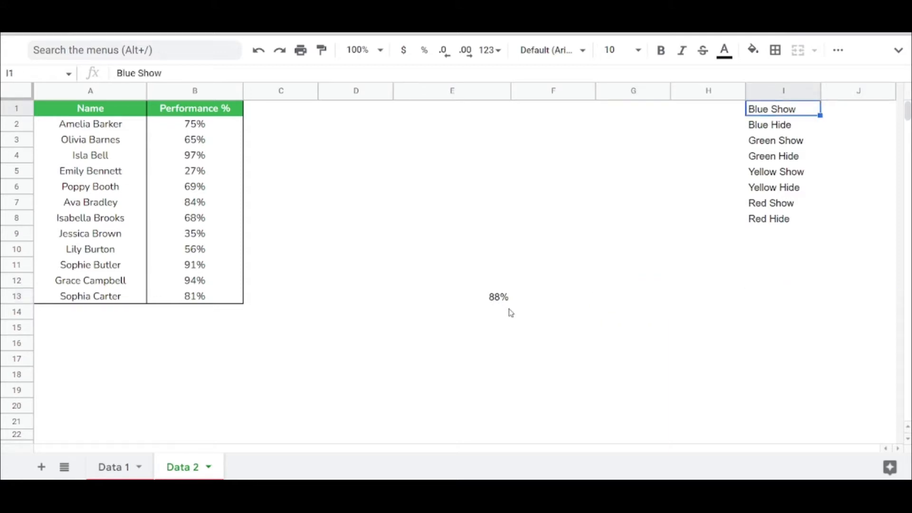
# Set the font size of the percentage in cell E13 to 24
pyautogui.click(499, 298)
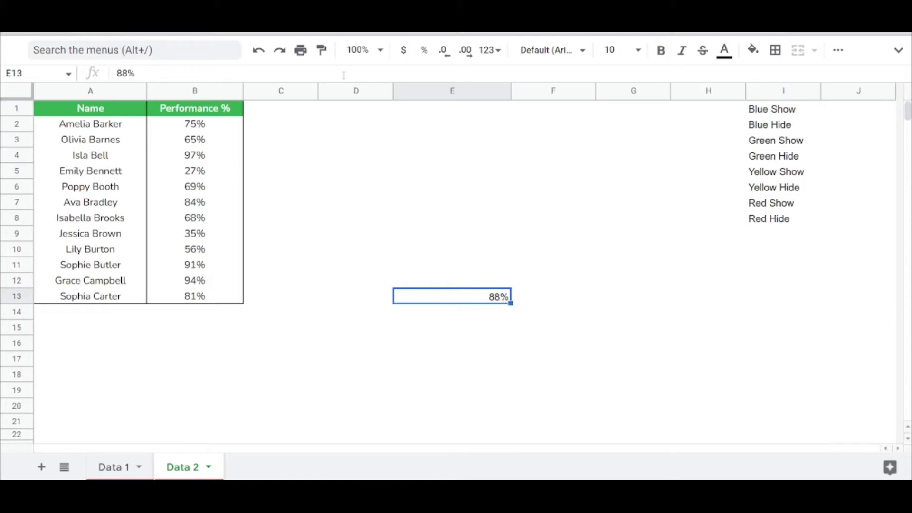
pyautogui.click(619, 47)
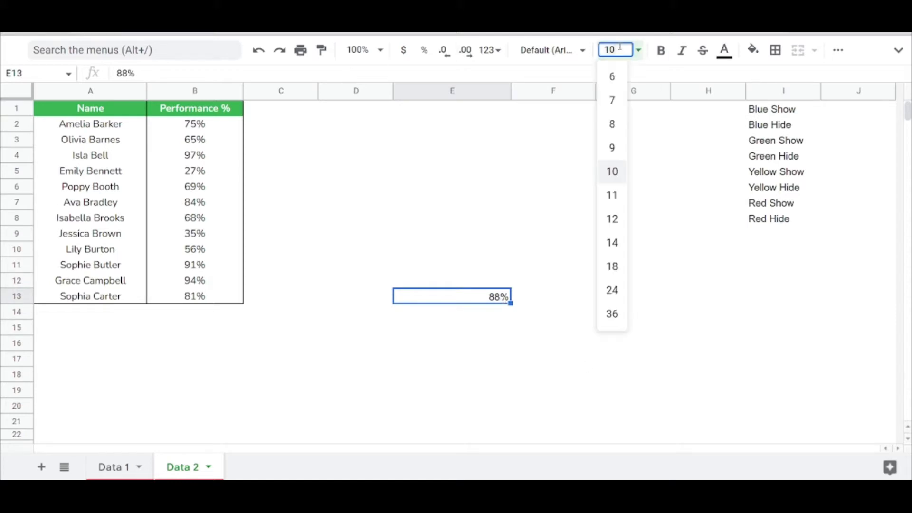
pyautogui.click(613, 289)
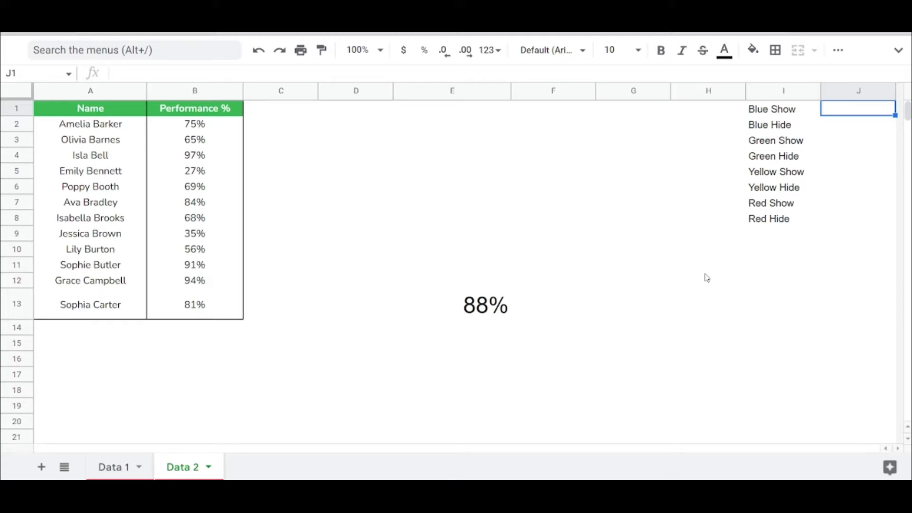
# Enter the Blue Show formula =IF(E13>=0.8,E13,0) in cell J1
pyautogui.write('=IF(I1')
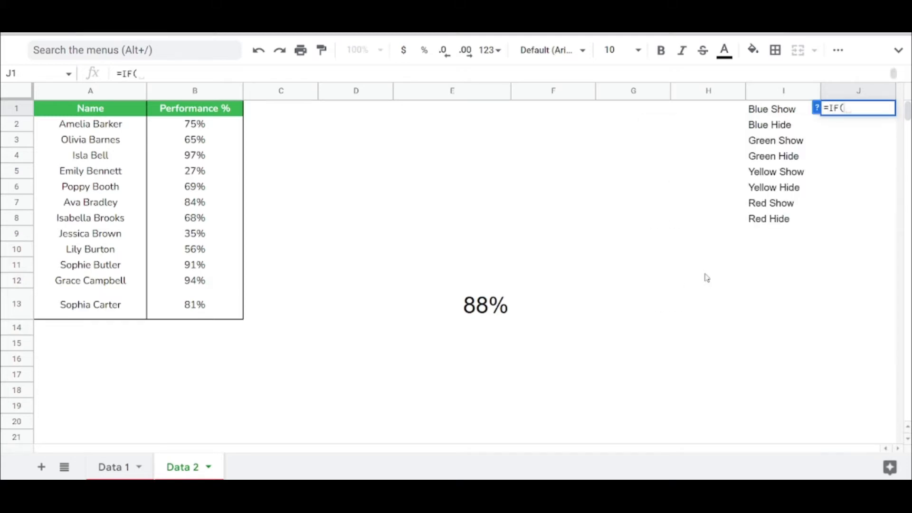
pyautogui.press('Left')
pyautogui.press('Left')
pyautogui.press('Left')
pyautogui.press('Left')
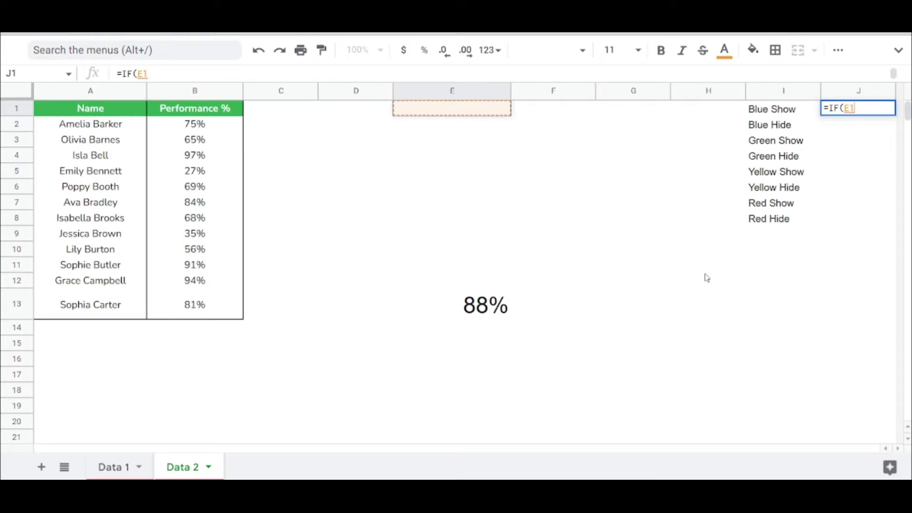
pyautogui.hotkey('ctrl', 'Down')
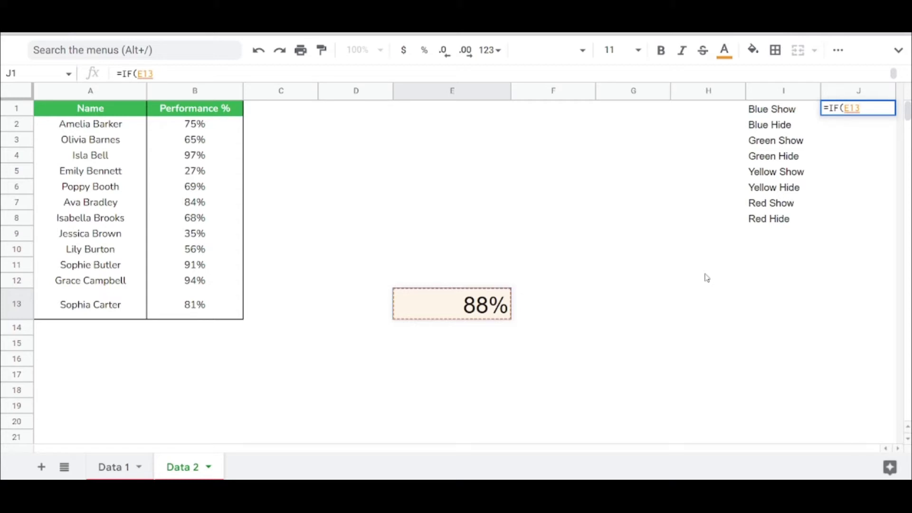
pyautogui.write('>')
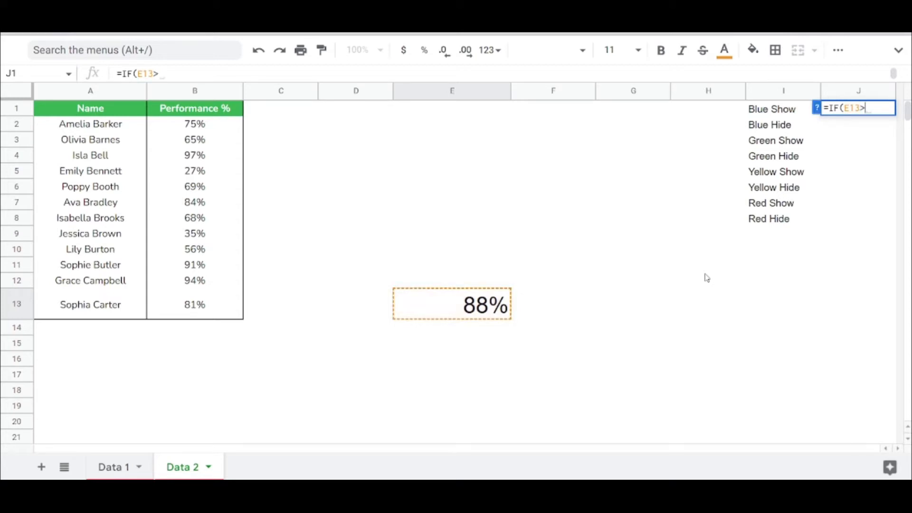
pyautogui.write('=0.8')
pyautogui.write(',')
pyautogui.press('Left')
pyautogui.press('Left')
pyautogui.press('Left')
pyautogui.press('Left')
pyautogui.press('Left')
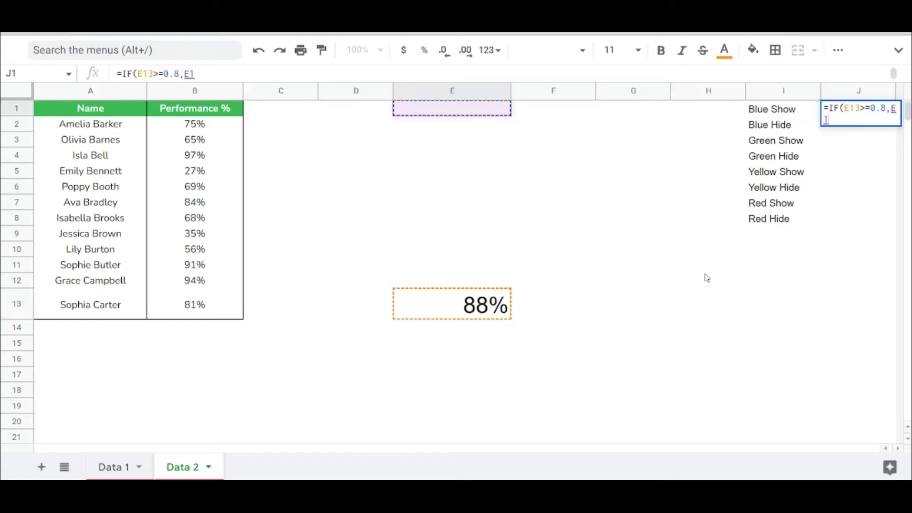
pyautogui.press('Down')
pyautogui.press('Down')
pyautogui.press('Down')
pyautogui.press('Down')
pyautogui.press('Down')
pyautogui.press('Down')
pyautogui.press('Down')
pyautogui.press('Down')
pyautogui.press('Down')
pyautogui.press('Down')
pyautogui.press('Down')
pyautogui.press('Down')
pyautogui.write(',0')
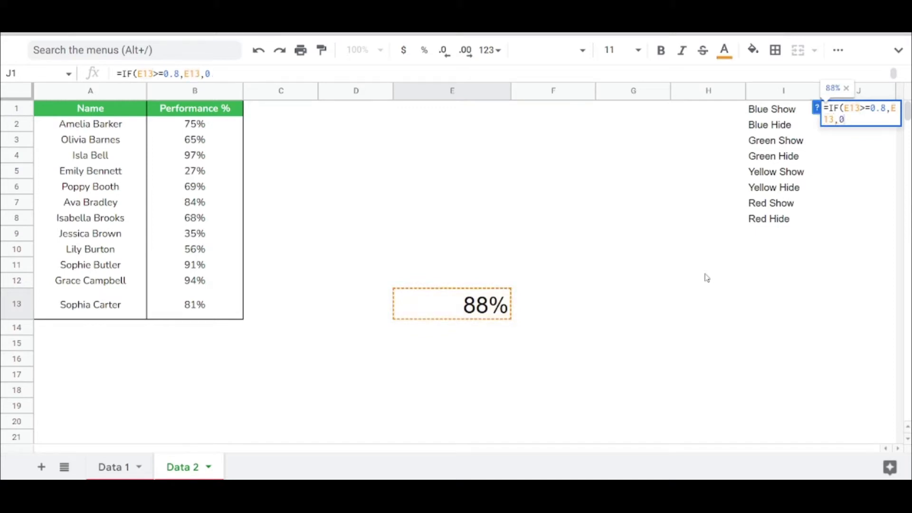
pyautogui.write(')')
pyautogui.press('Return')
# Test the Blue Show formula around its threshold by setting cell E13 to 80% and to 79%
pyautogui.press('Left')
pyautogui.press('Left')
pyautogui.press('Left')
pyautogui.press('Left')
pyautogui.press('Left')
pyautogui.press('Down')
pyautogui.press('Down')
pyautogui.press('Down')
pyautogui.press('Down')
pyautogui.press('Down')
pyautogui.press('Down')
pyautogui.press('Down')
pyautogui.press('Down')
pyautogui.press('Down')
pyautogui.press('Down')
pyautogui.press('Down')
pyautogui.write('80')
pyautogui.press('Return')
pyautogui.press('Up')
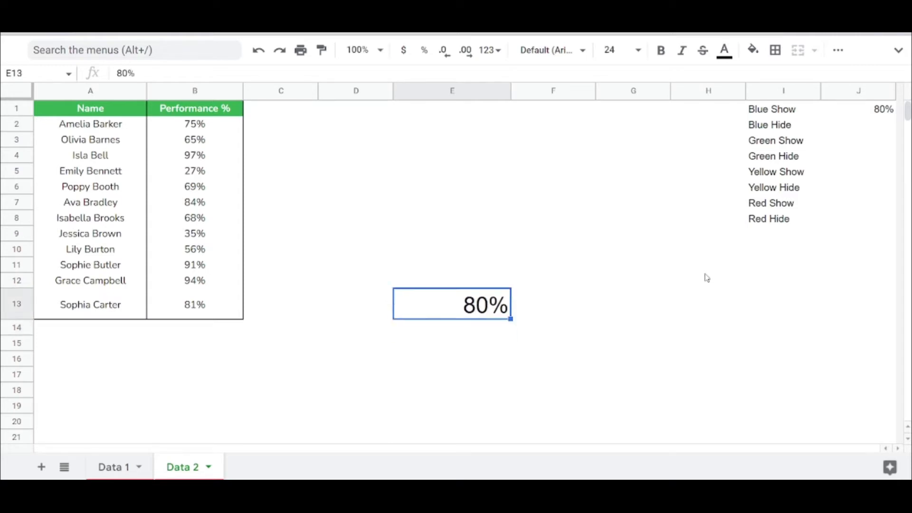
pyautogui.write('79')
pyautogui.press('Return')
pyautogui.press('Up')
# Enter the Blue Hide formula =IF(J1=0,0,1-J1) in cell J2
pyautogui.hotkey('ctrl', 'Up')
pyautogui.hotkey('ctrl', 'Right')
pyautogui.hotkey('ctrl', 'Right')
pyautogui.press('Down')
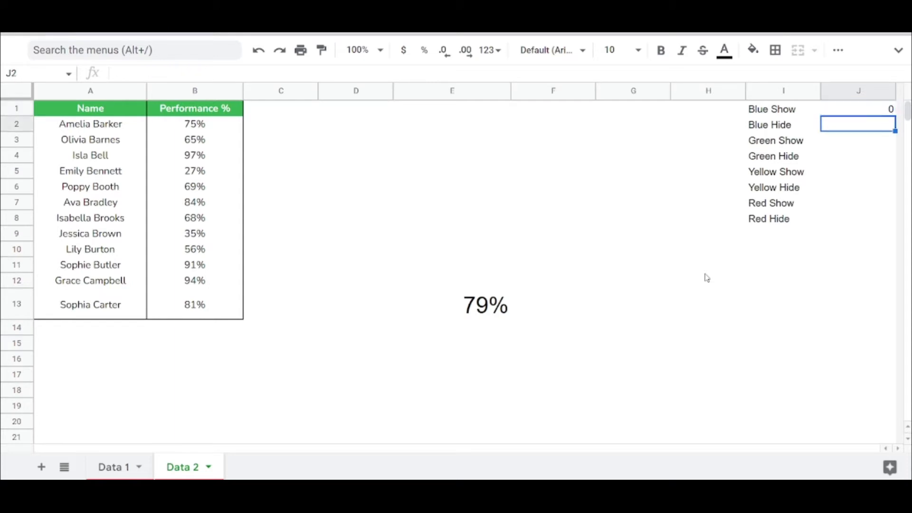
pyautogui.write('=')
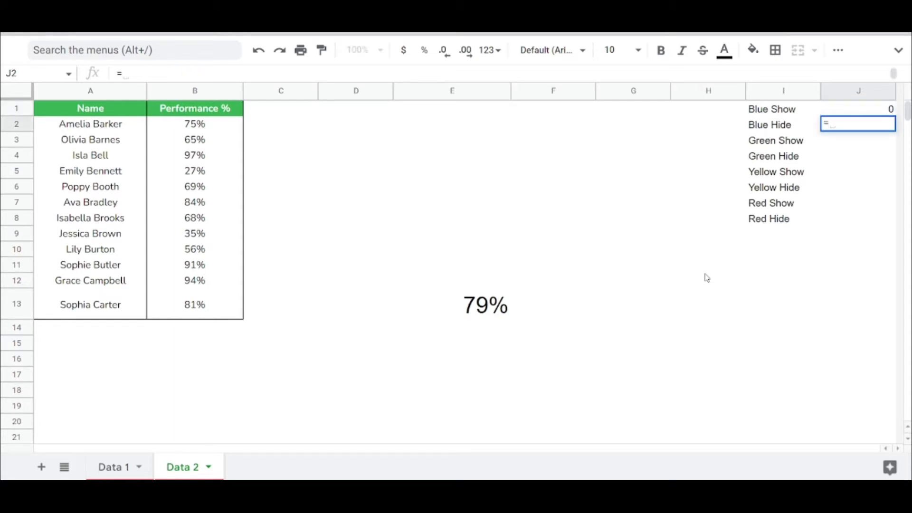
pyautogui.write('IF(')
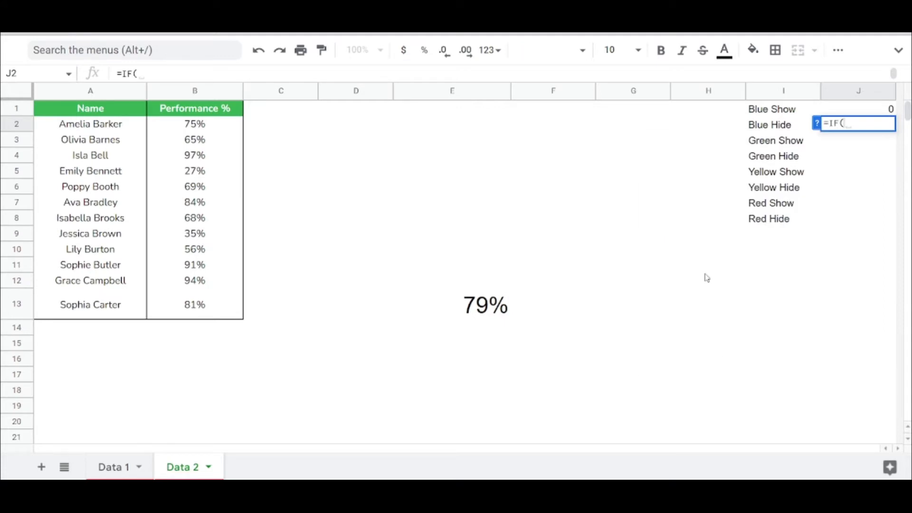
pyautogui.write('J1=')
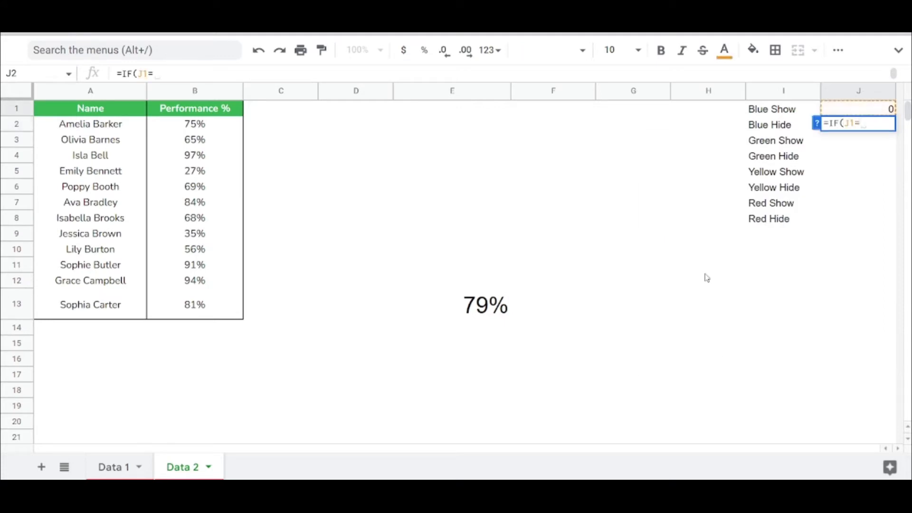
pyautogui.write('0,0')
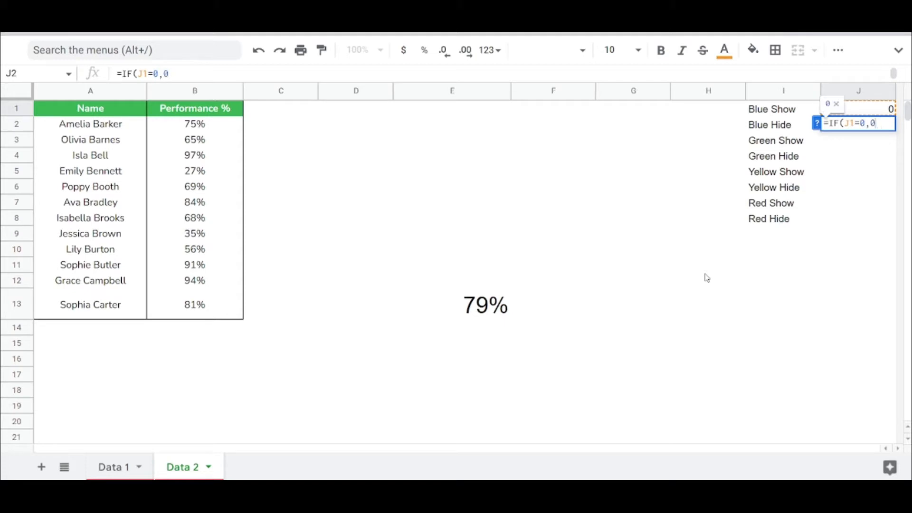
pyautogui.write(',1-J1')
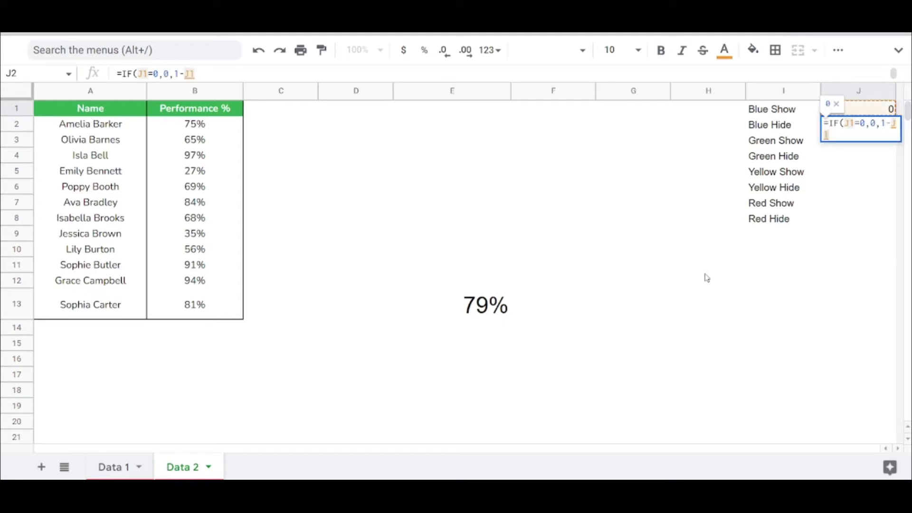
pyautogui.write(')')
pyautogui.press('Return')
# Set the sample performance value in cell E13 to 80% to check the Blue Show and Blue Hide formulas
pyautogui.press('Up')
pyautogui.press('Left')
pyautogui.press('Left')
pyautogui.press('Left')
pyautogui.press('Left')
pyautogui.press('Left')
pyautogui.hotkey('ctrl', 'Down')
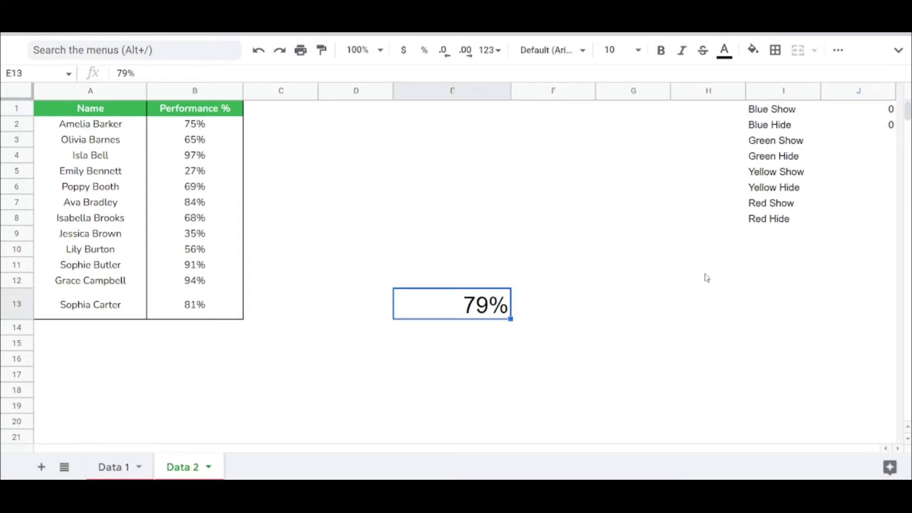
pyautogui.write('80')
pyautogui.press('Return')
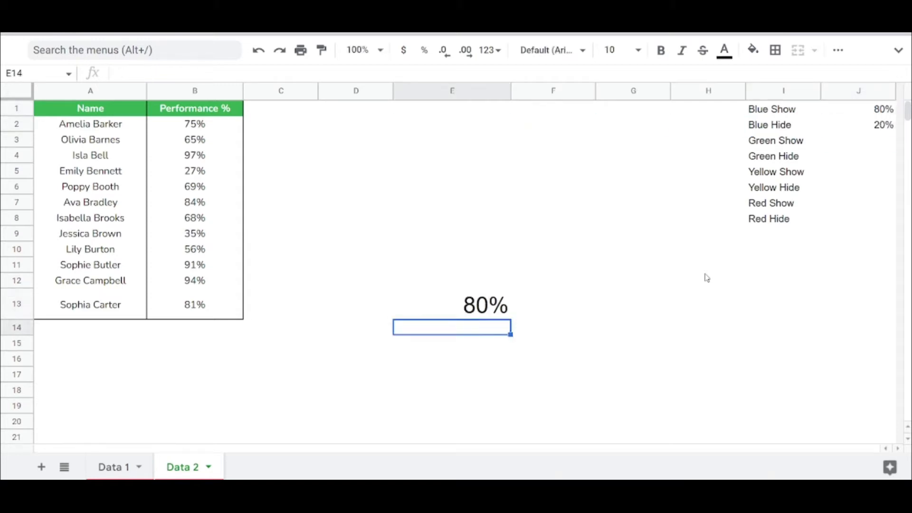
# Copy the Blue Hide formula from J2 into the Green, Yellow and Red Hide cells J4, J6 and J8
pyautogui.press('Up')
pyautogui.press('Right')
pyautogui.press('Right')
pyautogui.press('Right')
pyautogui.press('Right')
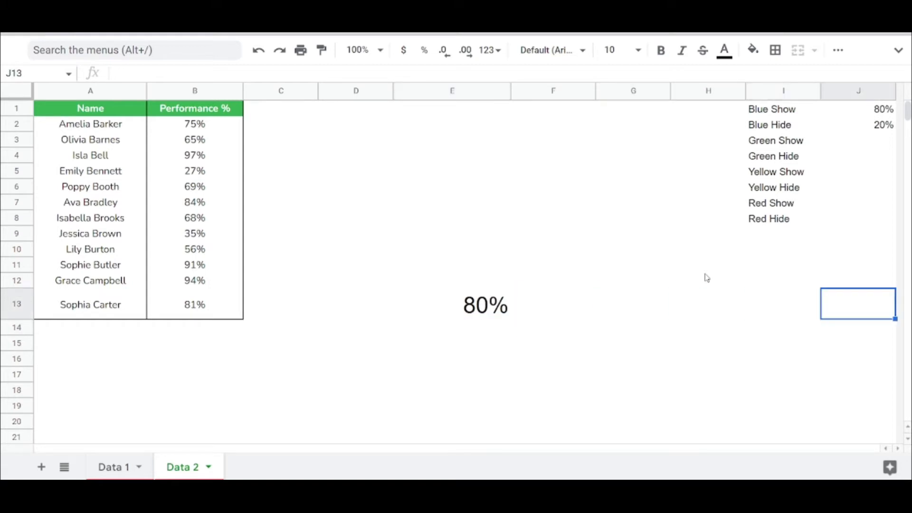
pyautogui.hotkey('ctrl', 'Up')
pyautogui.press('Up')
pyautogui.press('Down')
pyautogui.press('Up')
pyautogui.press('Down')
pyautogui.press('Down')
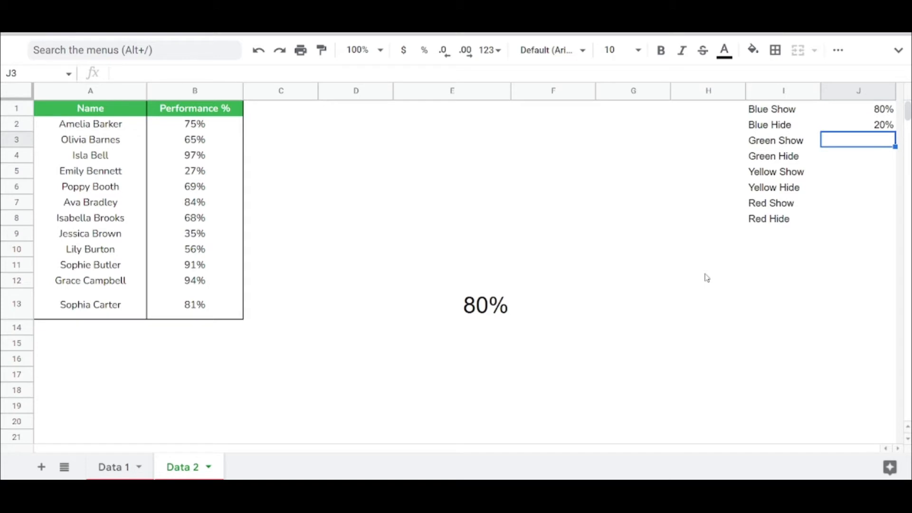
pyautogui.press('Up')
pyautogui.hotkey('ctrl', 'c')
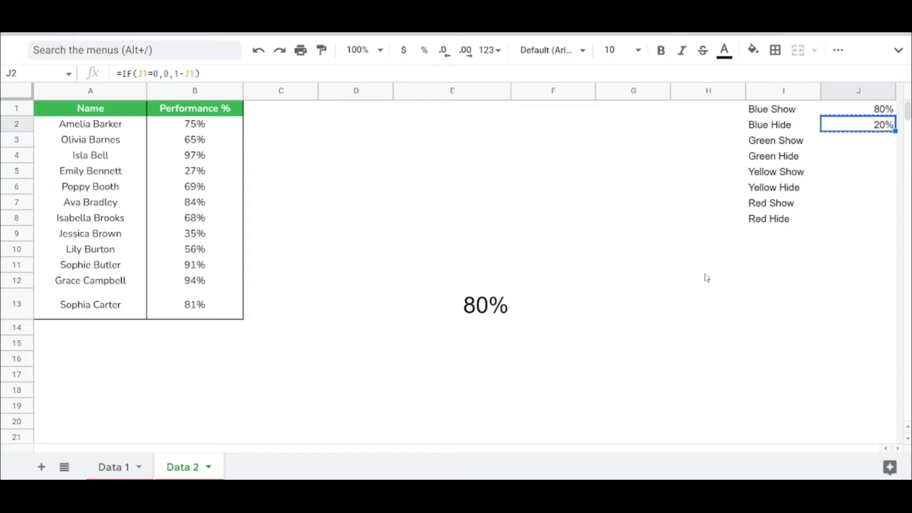
pyautogui.press('Down')
pyautogui.press('Down')
pyautogui.hotkey('ctrl', 'v')
pyautogui.press('Down')
pyautogui.press('Down')
pyautogui.hotkey('ctrl', 'v')
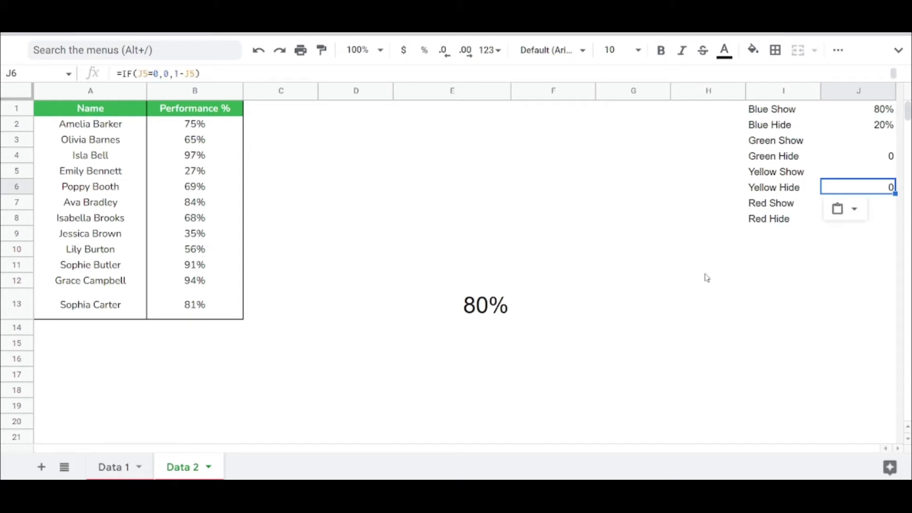
pyautogui.press('Down')
pyautogui.press('Down')
pyautogui.hotkey('ctrl', 'v')
# Enter =IF(AND(E13<0.8,E13<=0.7,E13,0) as the Green Show formula in cell J3
pyautogui.press('Up')
pyautogui.press('Up')
pyautogui.click(886, 115)
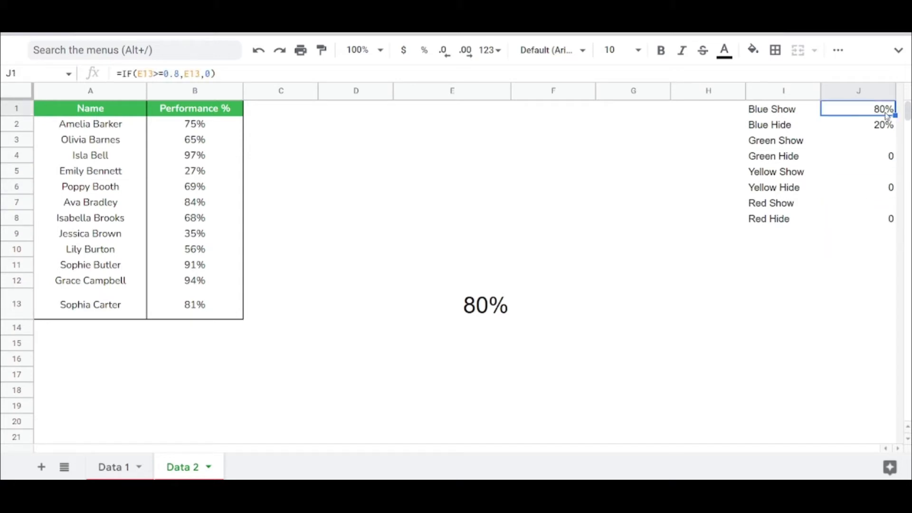
pyautogui.press('Down')
pyautogui.press('Down')
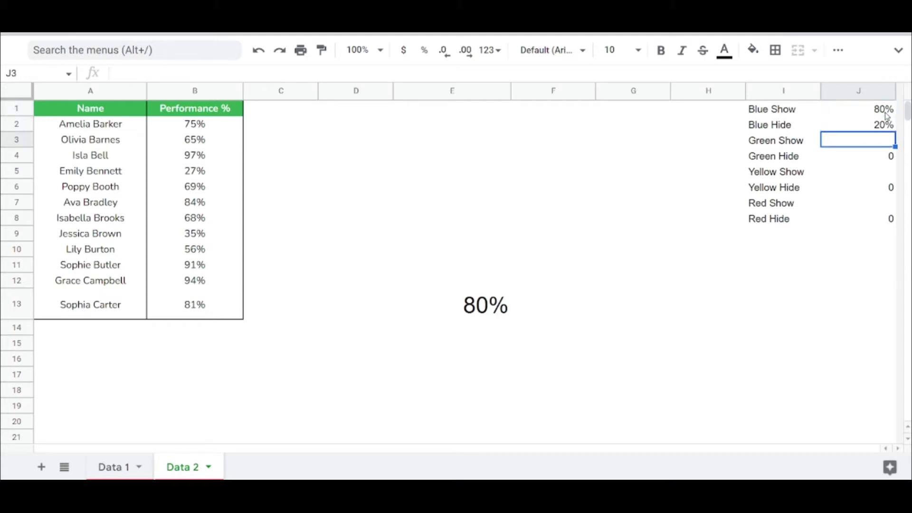
pyautogui.hotkey('ctrl', '+')
pyautogui.hotkey('ctrl', '+')
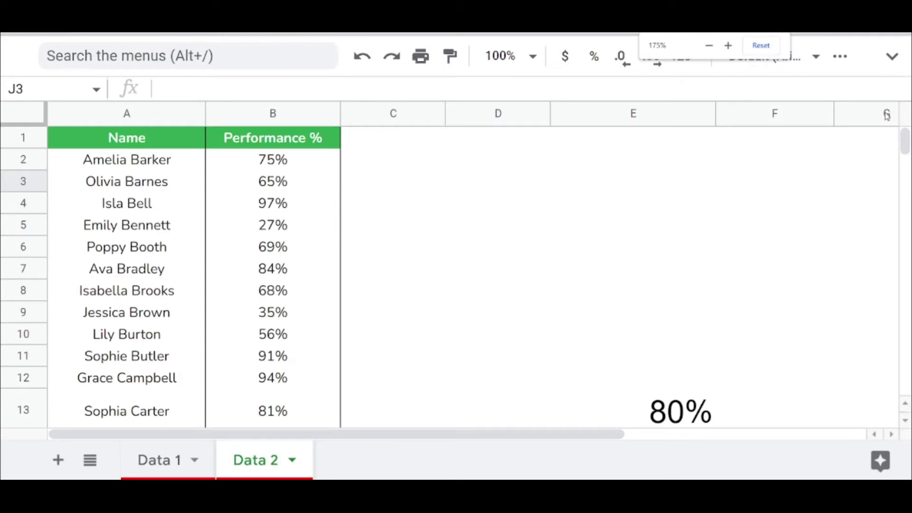
pyautogui.hscroll(5, 877, 262)
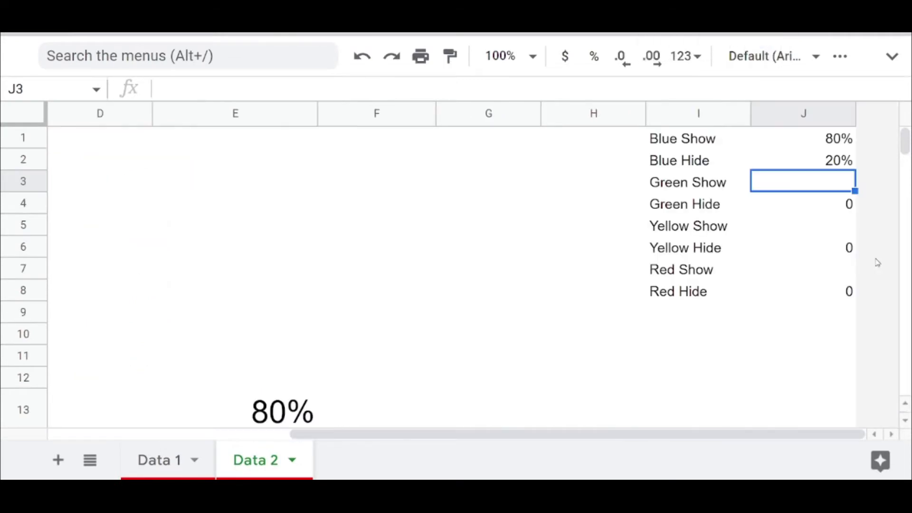
pyautogui.scroll(-1, 877, 262)
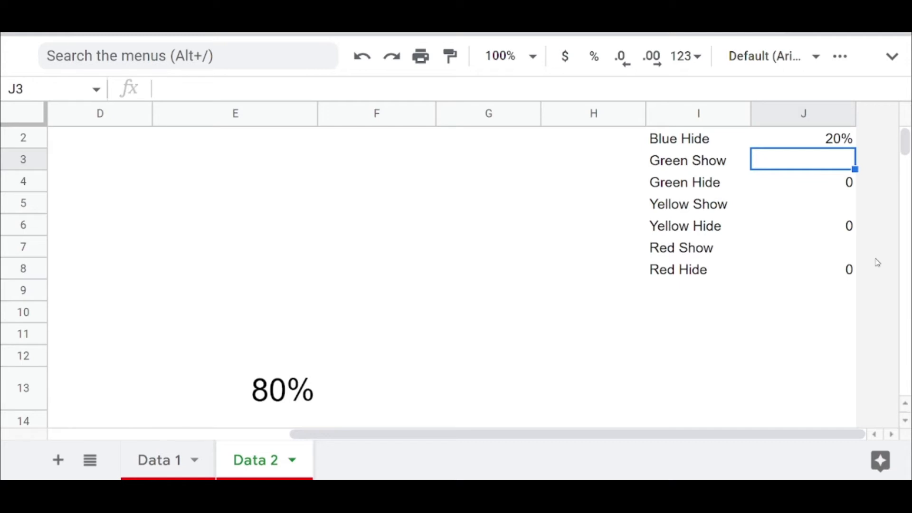
pyautogui.press('Return')
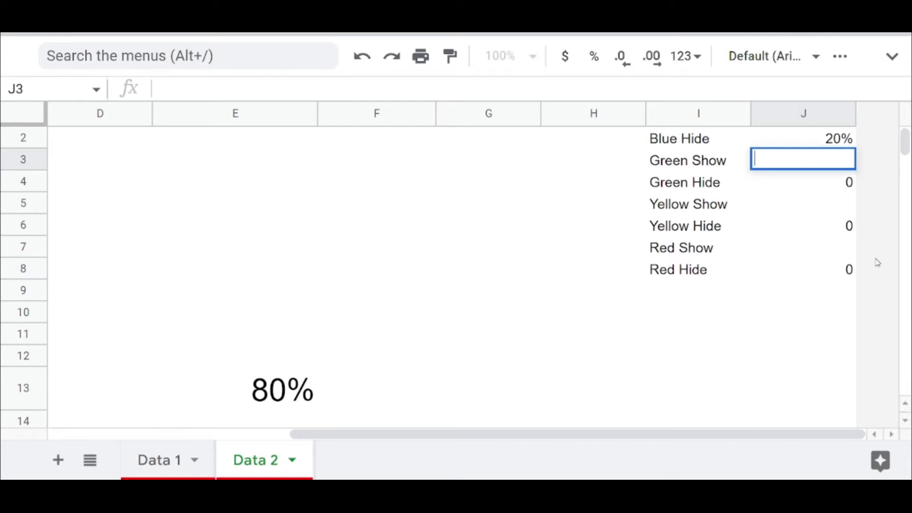
pyautogui.write('=i')
pyautogui.press('Tab')
pyautogui.write('and')
pyautogui.press('Tab')
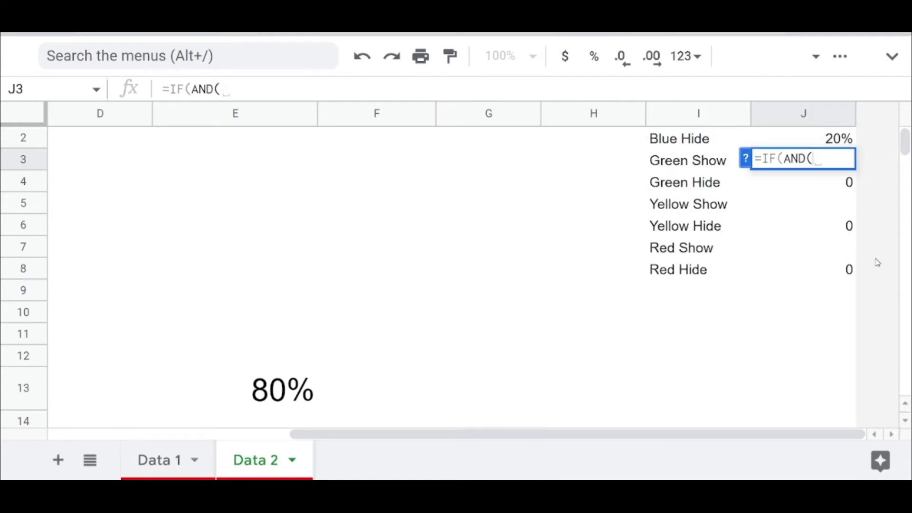
pyautogui.press('Left')
pyautogui.press('Left')
pyautogui.press('Left')
pyautogui.press('Left')
pyautogui.press('Left')
pyautogui.hotkey('ctrl', 'Down')
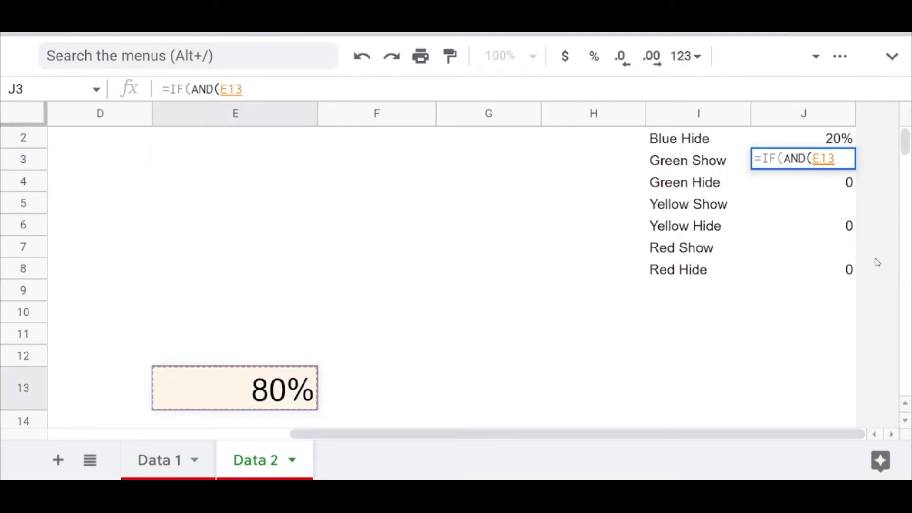
pyautogui.write('<0.8')
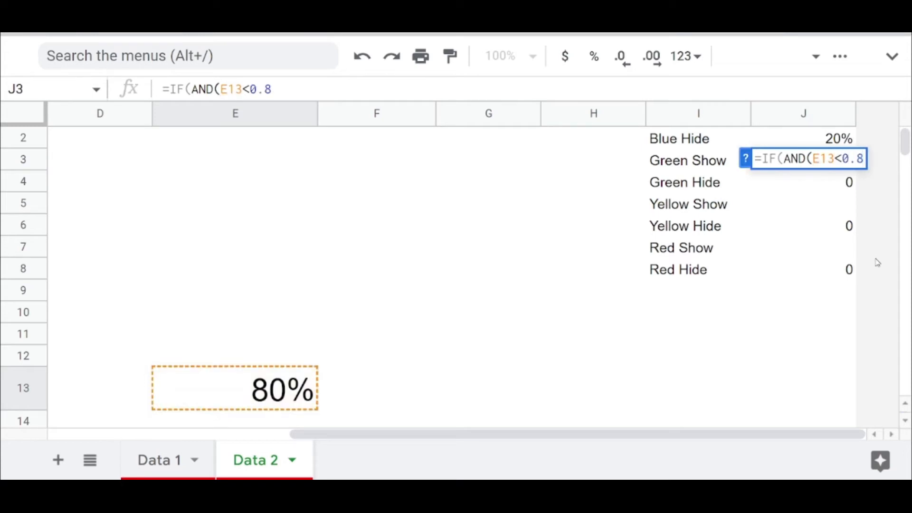
pyautogui.write(',')
pyautogui.press('Left')
pyautogui.press('Left')
pyautogui.press('Left')
pyautogui.press('Left')
pyautogui.press('Left')
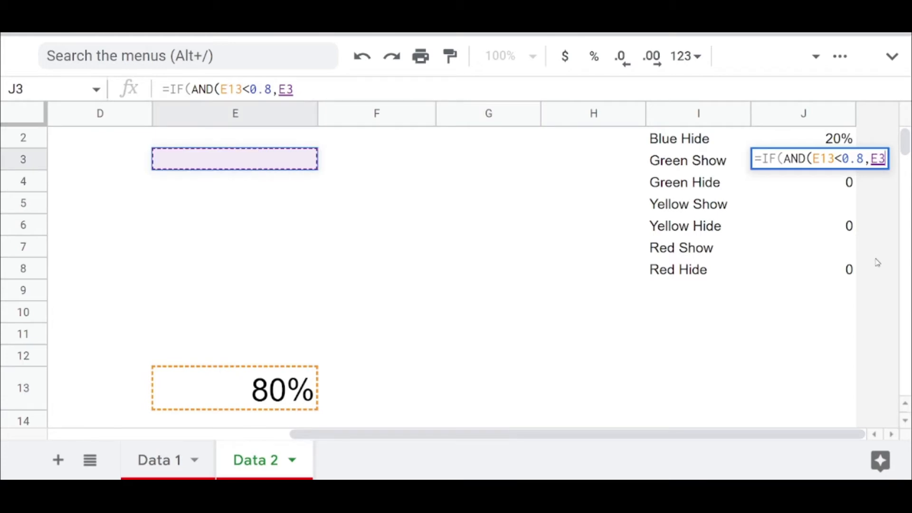
pyautogui.hotkey('ctrl', 'Down')
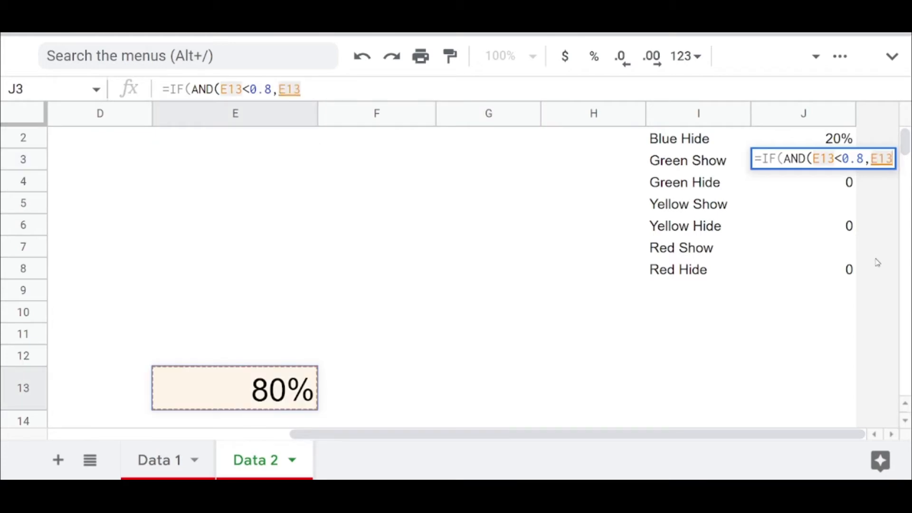
pyautogui.write('<=')
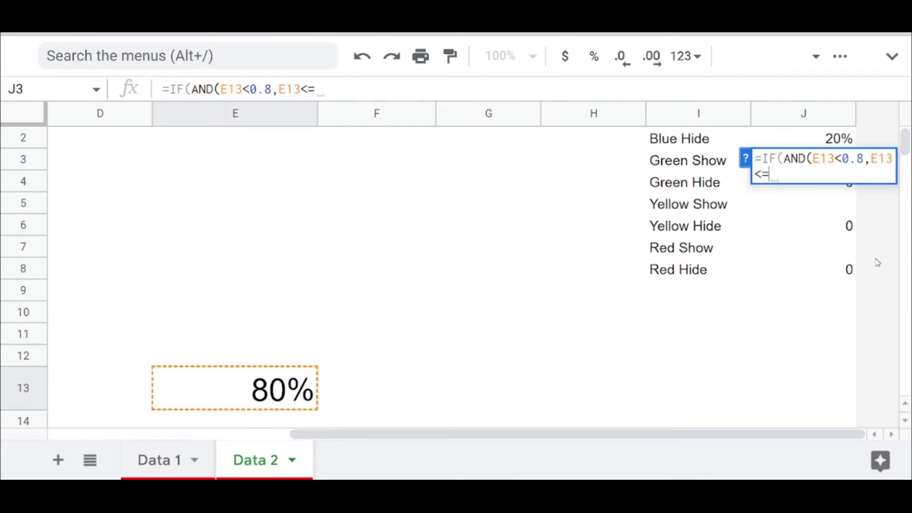
pyautogui.write('0.7,')
pyautogui.press('Left')
pyautogui.press('Left')
pyautogui.press('Left')
pyautogui.press('Left')
pyautogui.press('Left')
pyautogui.hotkey('ctrl', 'Down')
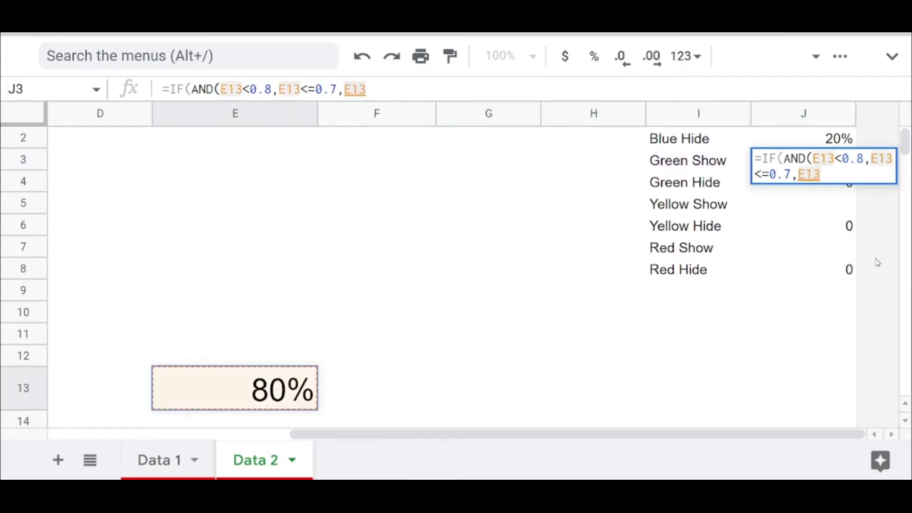
pyautogui.write(',0')
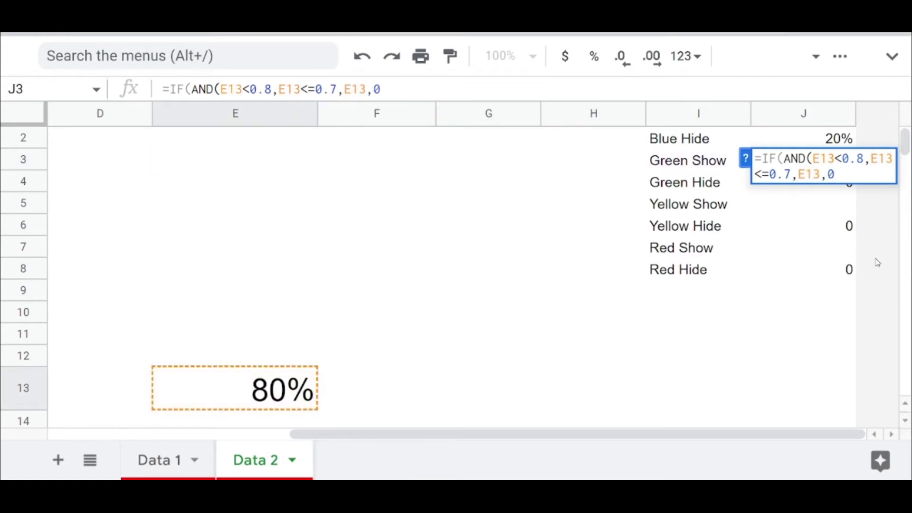
pyautogui.write(')')
pyautogui.press('Return')
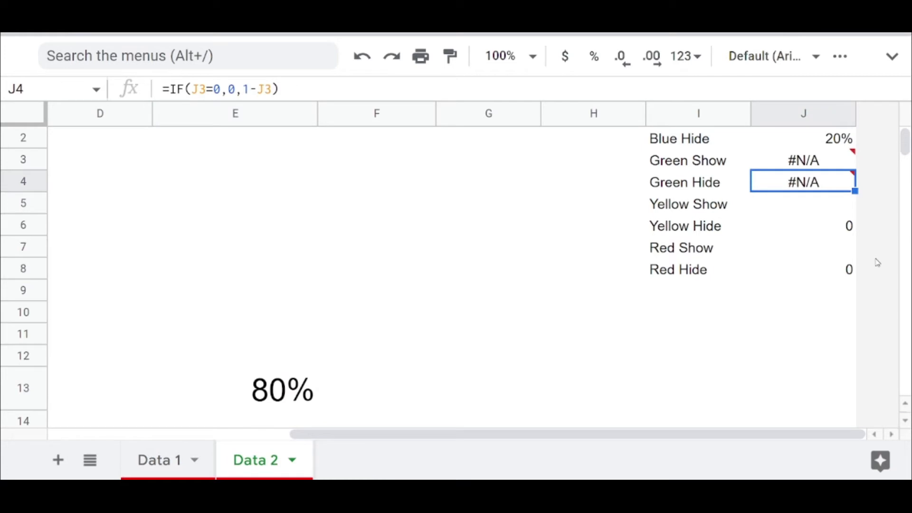
pyautogui.press('Left')
pyautogui.press('Left')
pyautogui.press('Left')
pyautogui.press('Left')
pyautogui.press('Right')
pyautogui.press('Right')
pyautogui.press('Right')
pyautogui.press('Right')
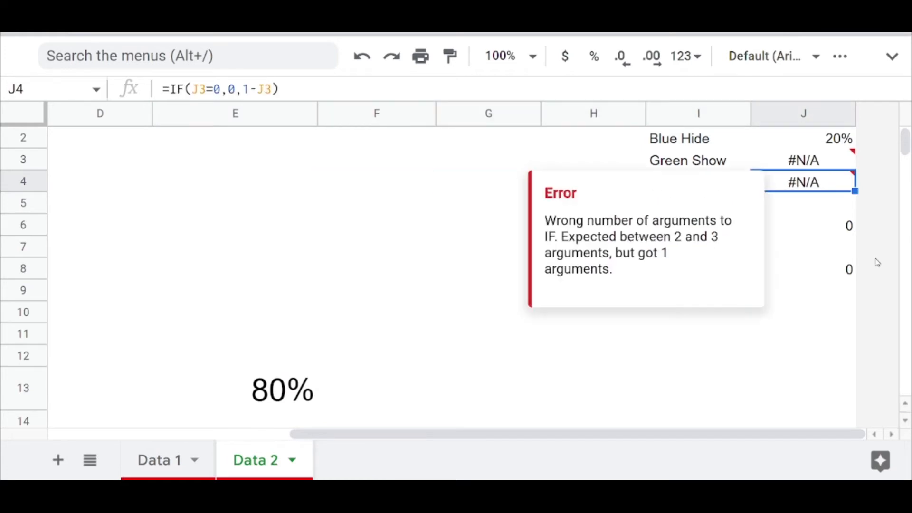
# Correct the parentheses of the Green Show formula in J3 so it reads =IF(AND(E13<0.8,E13<=0.7),E13,0)
pyautogui.press('Up')
pyautogui.press('F2')
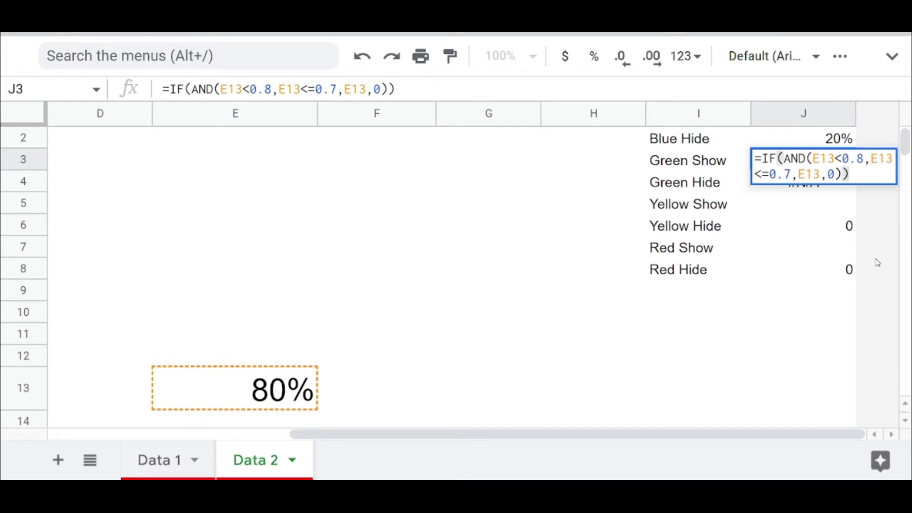
pyautogui.press('Left')
pyautogui.press('Left')
pyautogui.press('Left')
pyautogui.press('Left')
pyautogui.press('Left')
pyautogui.press('Left')
pyautogui.press('Left')
pyautogui.press('Left')
pyautogui.write(')')
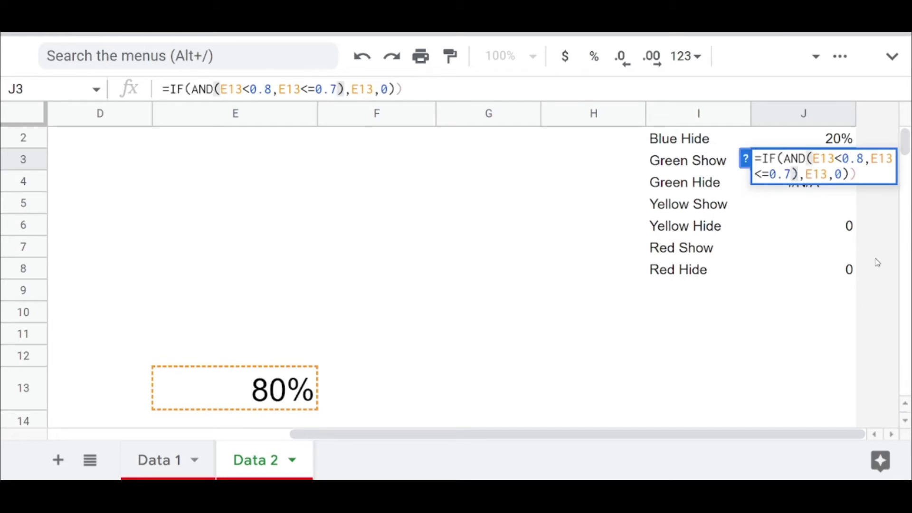
pyautogui.press('Right')
pyautogui.press('Right')
pyautogui.press('Right')
pyautogui.press('Right')
pyautogui.press('Right')
pyautogui.press('Right')
pyautogui.press('Right')
pyautogui.press('Right')
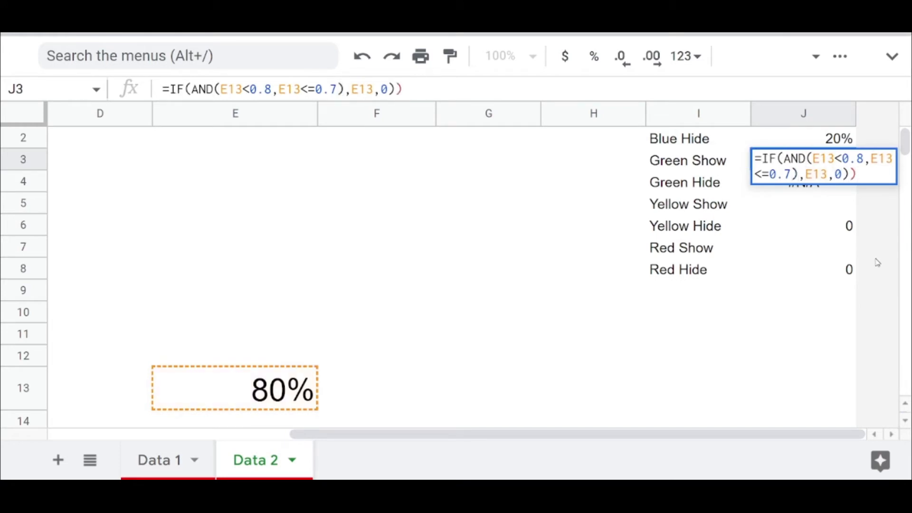
pyautogui.press('BackSpace')
pyautogui.press('Return')
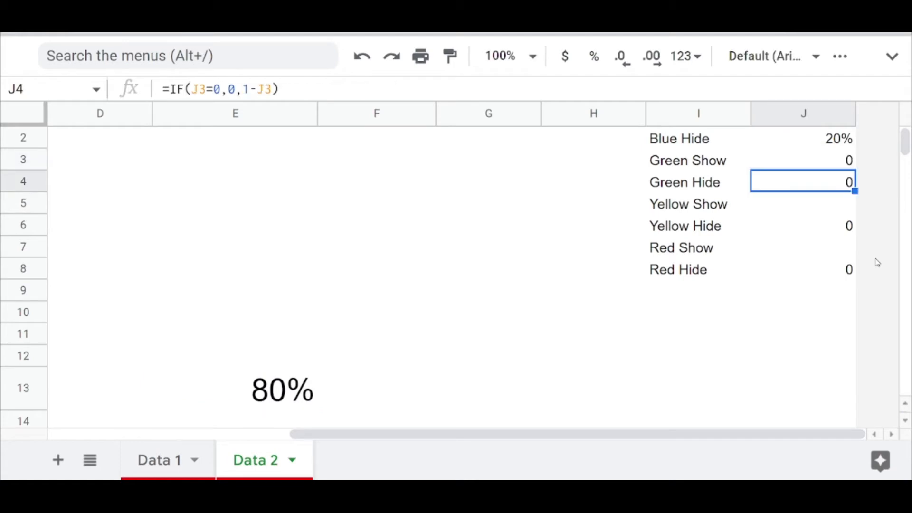
# Set the performance value in E13 to 79.99% to test the Green Show and Green Hide formulas
pyautogui.press('Left')
pyautogui.press('Left')
pyautogui.press('Left')
pyautogui.press('Left')
pyautogui.press('Left')
pyautogui.hotkey('ctrl', 'Down')
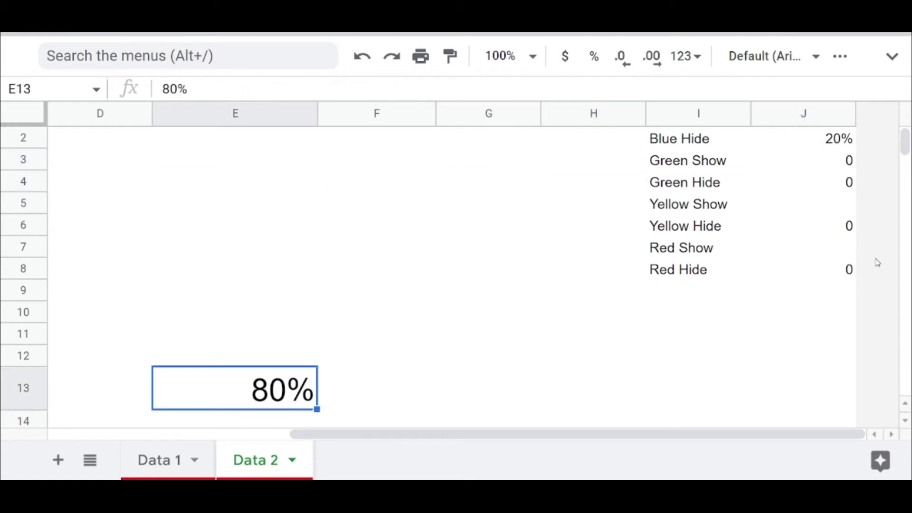
pyautogui.write('79.99')
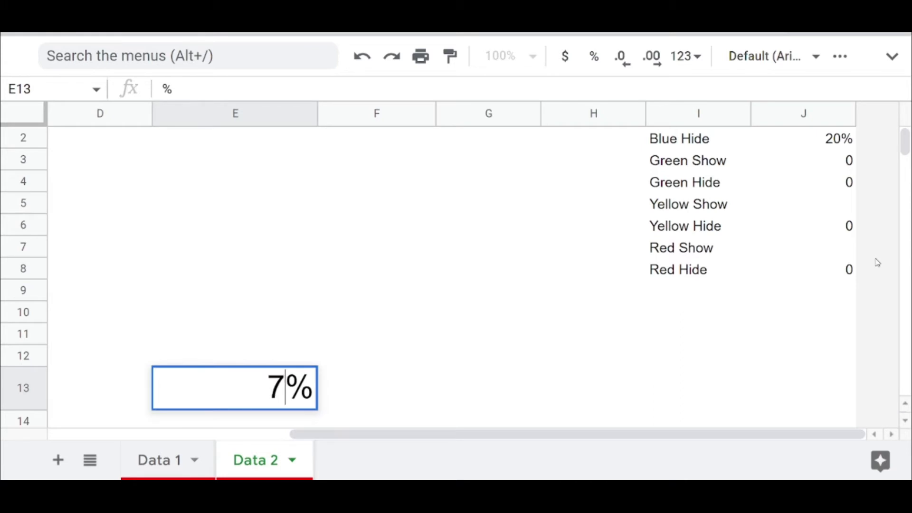
pyautogui.press('Return')
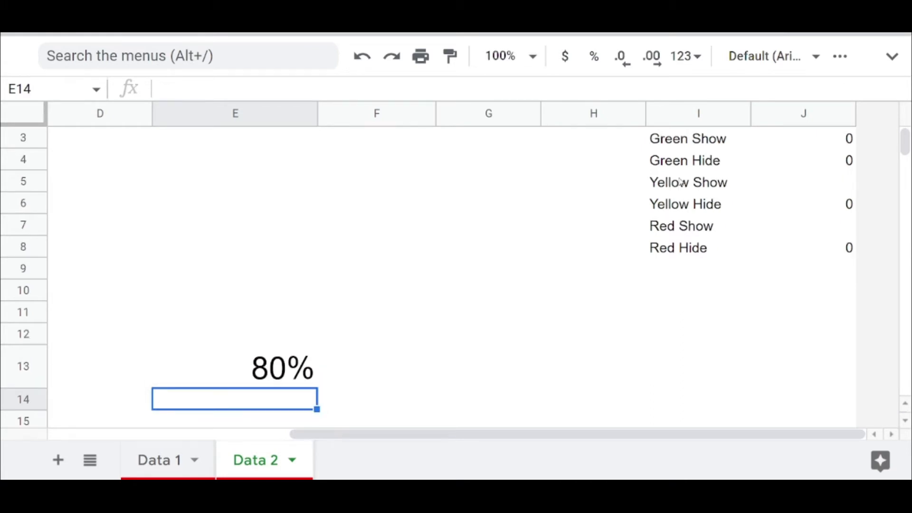
pyautogui.scroll(1, 820, 195)
pyautogui.scroll(-2, 820, 195)
pyautogui.scroll(1, 821, 195)
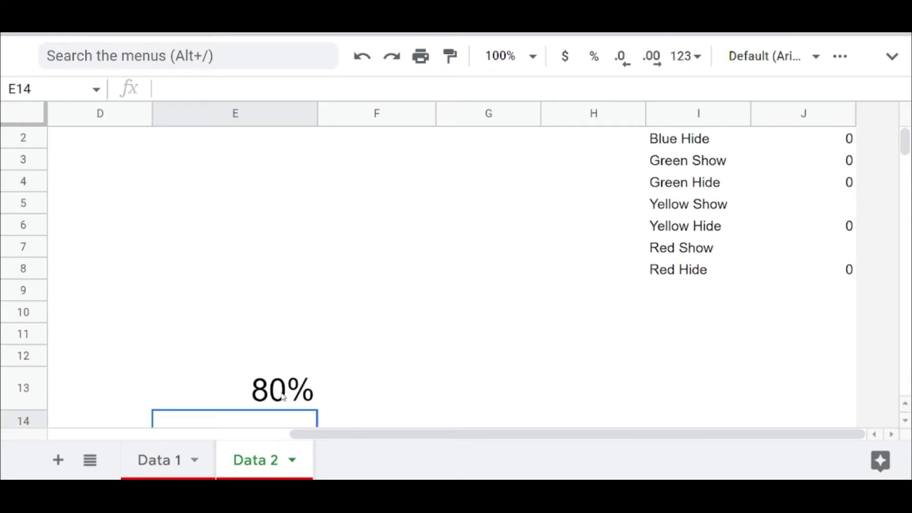
# Test the Green Show range by setting E13 to 70% and after that to 79%
pyautogui.press('Up')
pyautogui.write('70')
pyautogui.press('Return')
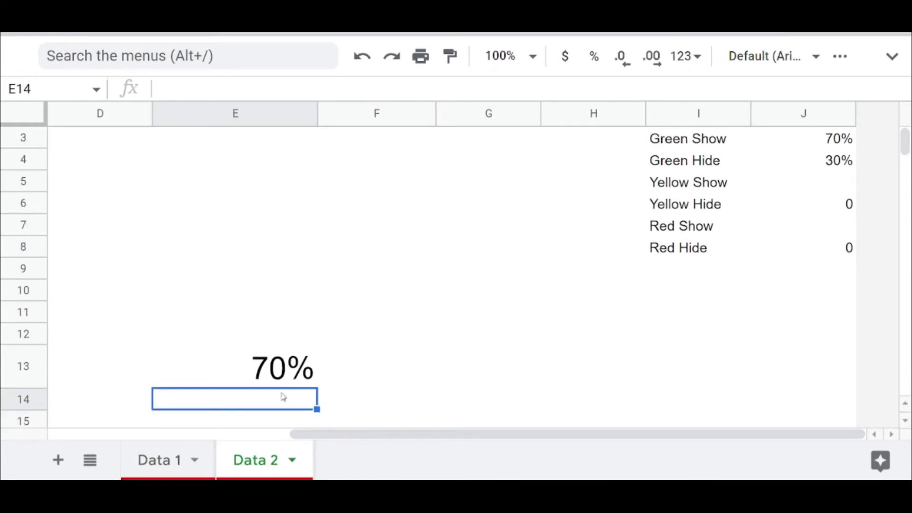
pyautogui.press('Up')
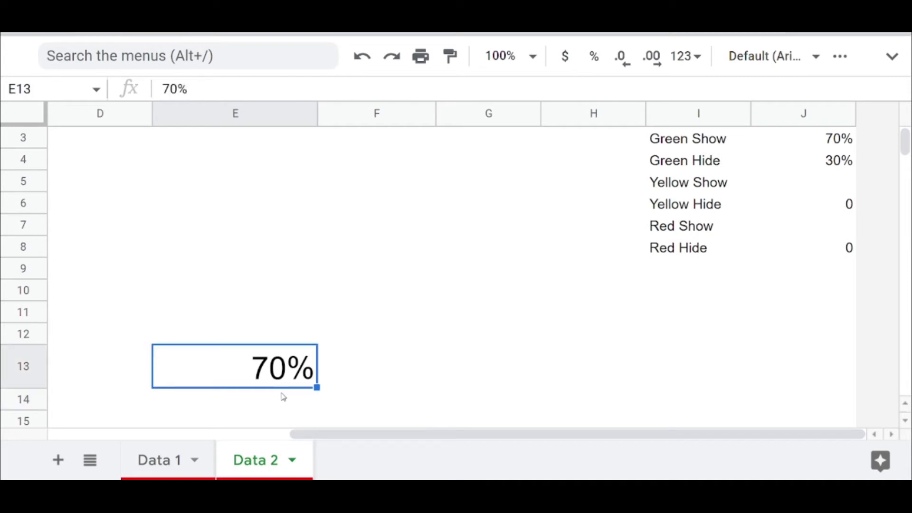
pyautogui.write('79')
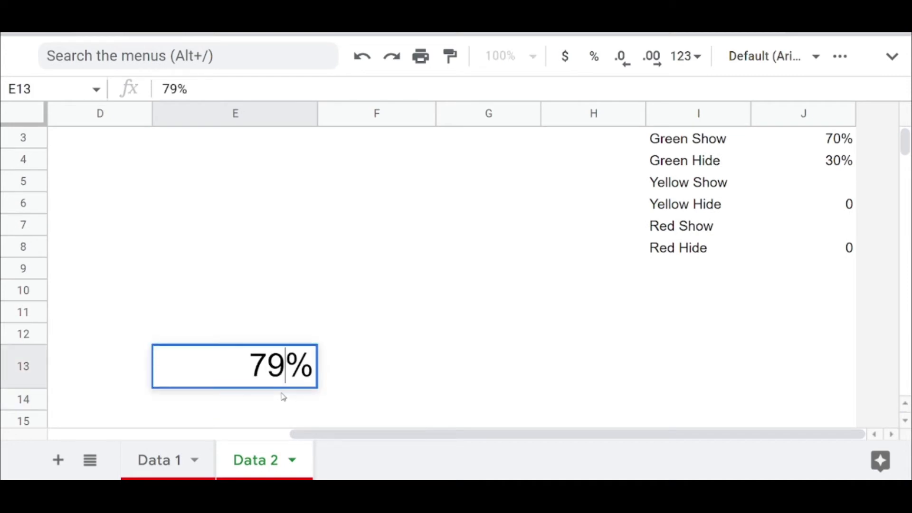
pyautogui.press('Return')
pyautogui.press('Up')
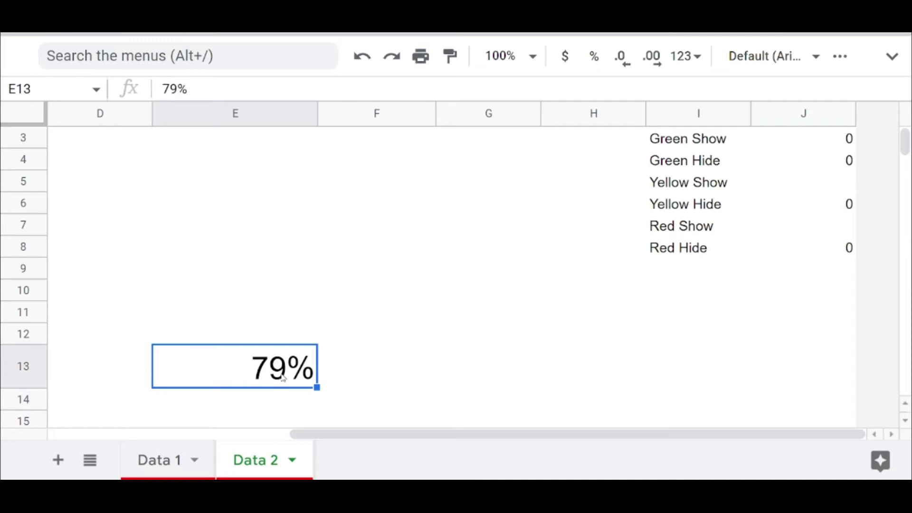
# Change the second condition of the Green Show formula in J3 from <= to >=, giving =IF(AND(E13<0.8,E13>=0.7),E13,0)
pyautogui.click(844, 141)
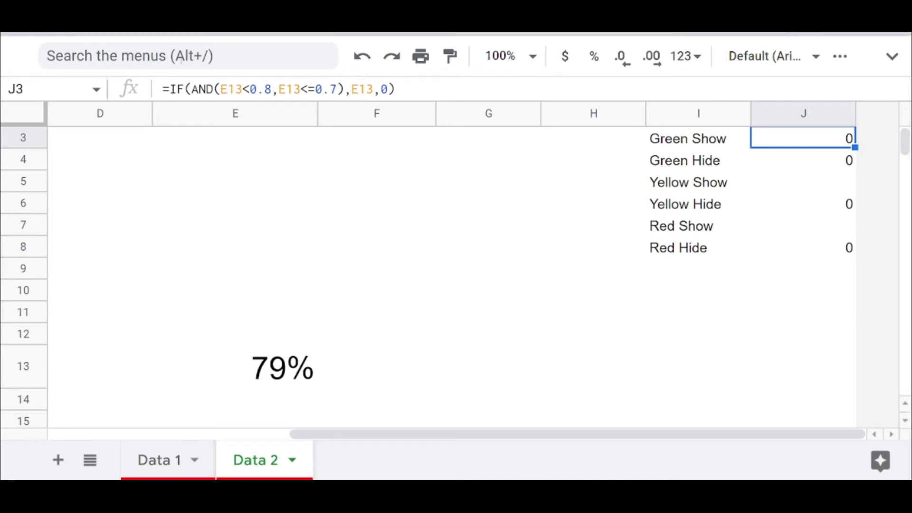
pyautogui.click(246, 90)
pyautogui.press('Right')
pyautogui.press('Right')
pyautogui.press('Right')
pyautogui.press('Right')
pyautogui.press('Right')
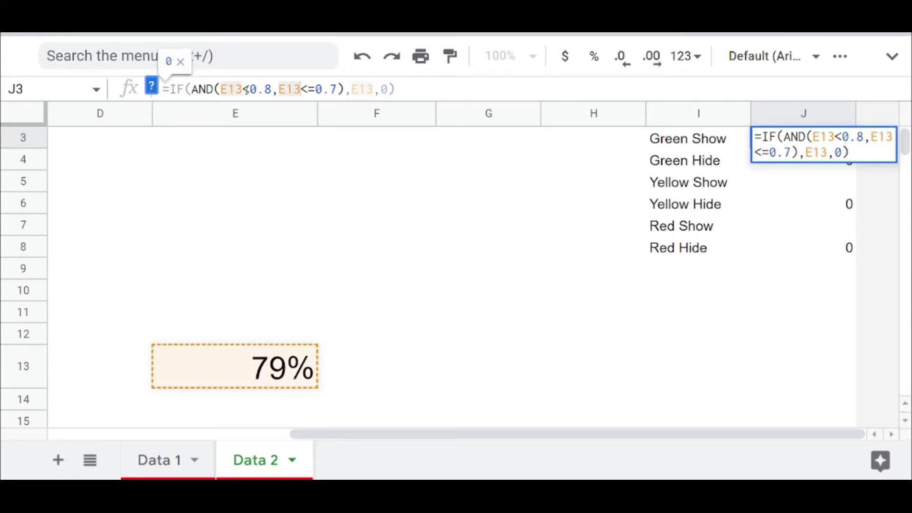
pyautogui.hotkey('shift', 'Right')
pyautogui.write('>')
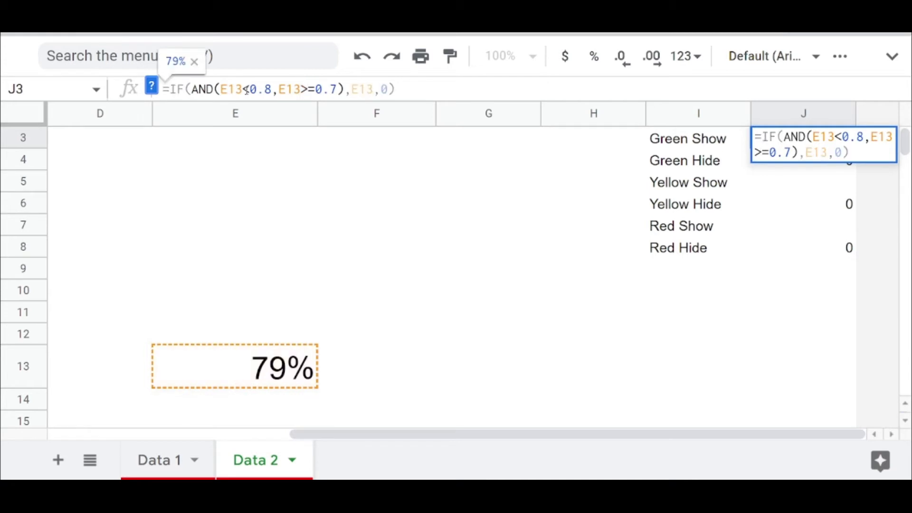
pyautogui.press('Return')
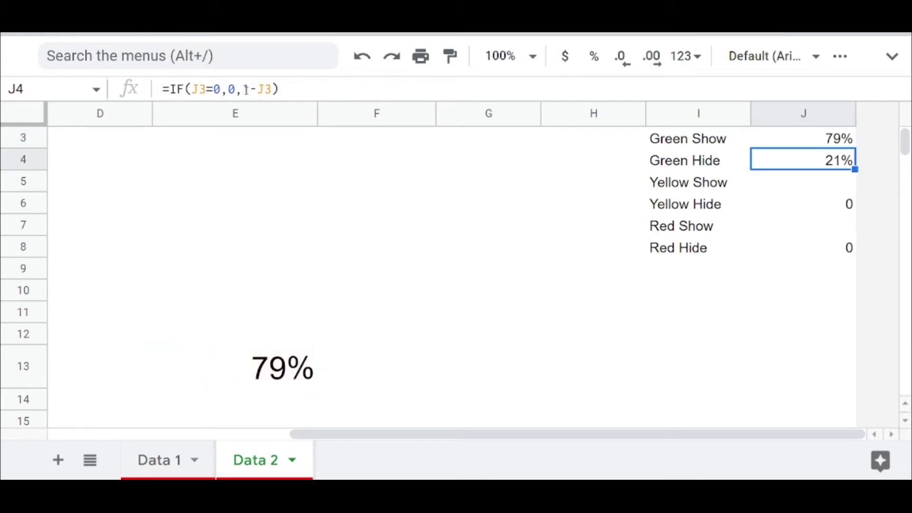
# Set E13 to 79.99% to test the upper limit of the corrected Green Show formula
pyautogui.press('Left')
pyautogui.press('Left')
pyautogui.press('Left')
pyautogui.press('Left')
pyautogui.press('Left')
pyautogui.press('Down')
pyautogui.press('Down')
pyautogui.press('Down')
pyautogui.press('Down')
pyautogui.press('Down')
pyautogui.press('Down')
pyautogui.press('Down')
pyautogui.press('Down')
pyautogui.press('Down')
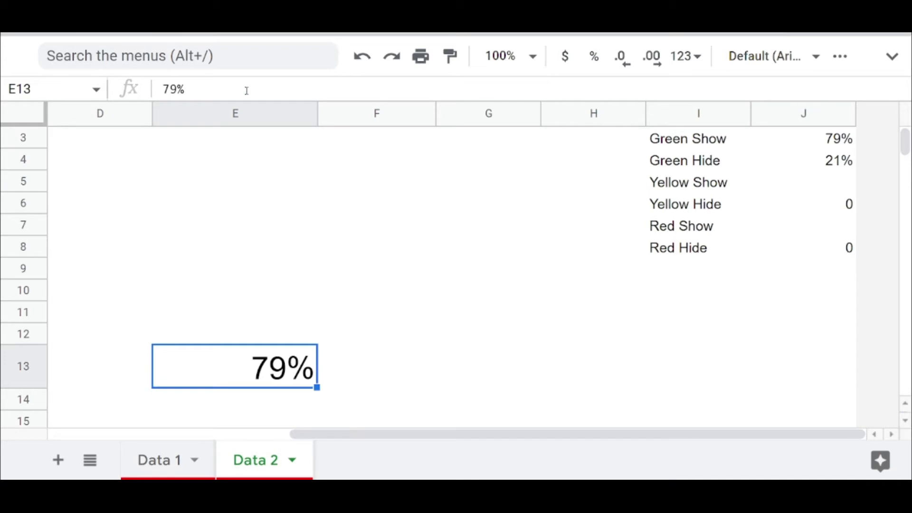
pyautogui.write('79.9')
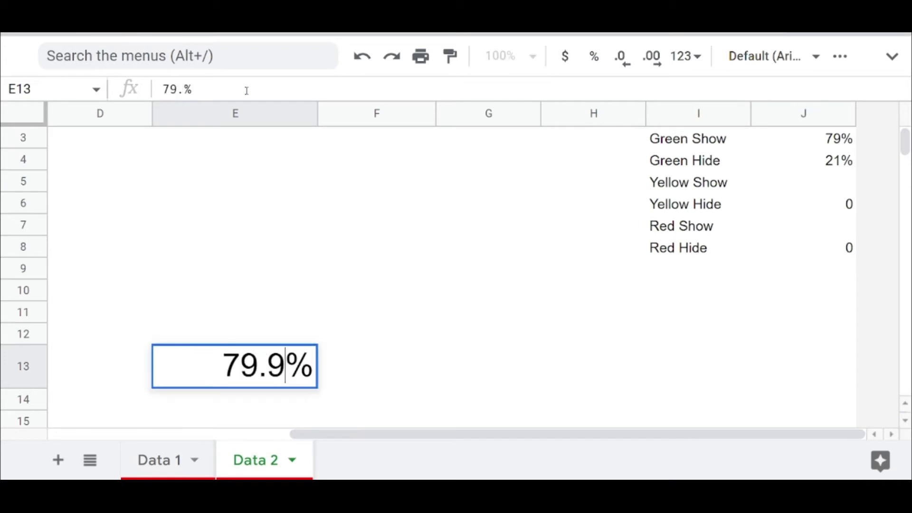
pyautogui.press('Return')
pyautogui.press('Up')
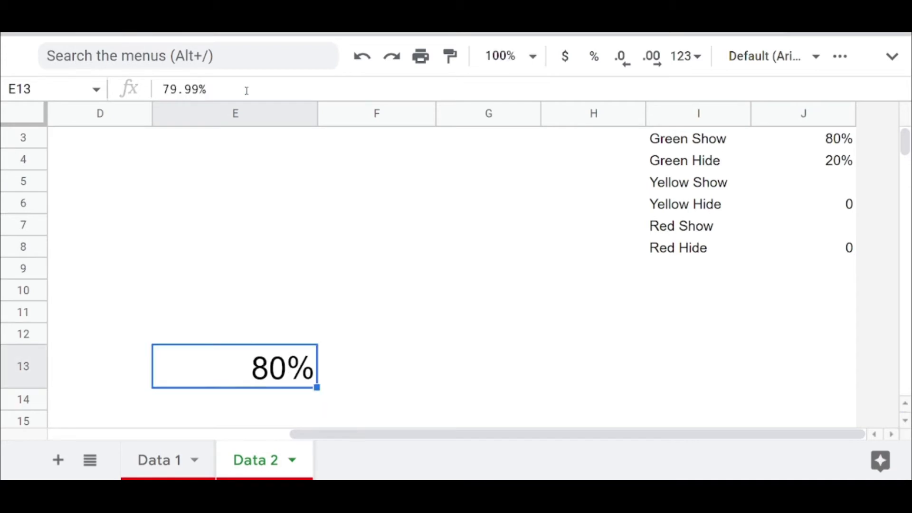
# Copy the Green Show formula text from J3, with its references unchanged, into the Yellow Show cell J5
pyautogui.press('Right')
pyautogui.press('Right')
pyautogui.press('Right')
pyautogui.press('Right')
pyautogui.press('Right')
pyautogui.press('Up')
pyautogui.press('Up')
pyautogui.press('Up')
pyautogui.press('Up')
pyautogui.press('Up')
pyautogui.press('Up')
pyautogui.press('Up')
pyautogui.press('Up')
pyautogui.press('Up')
pyautogui.press('Up')
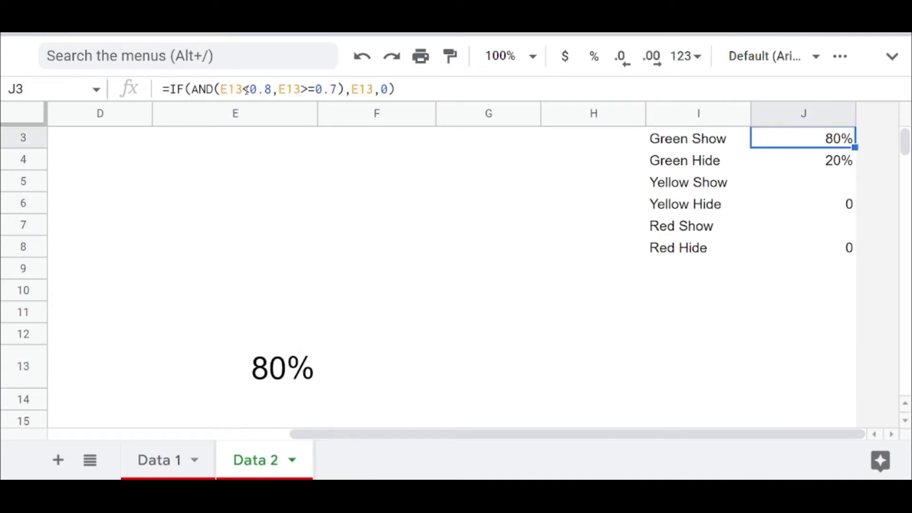
pyautogui.press('Return')
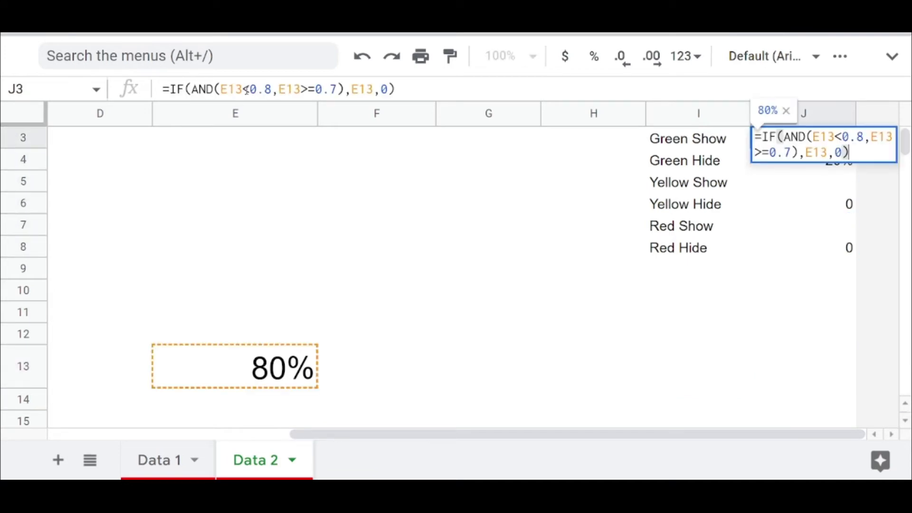
pyautogui.hotkey('ctrl', 'a')
pyautogui.hotkey('ctrl', 'c')
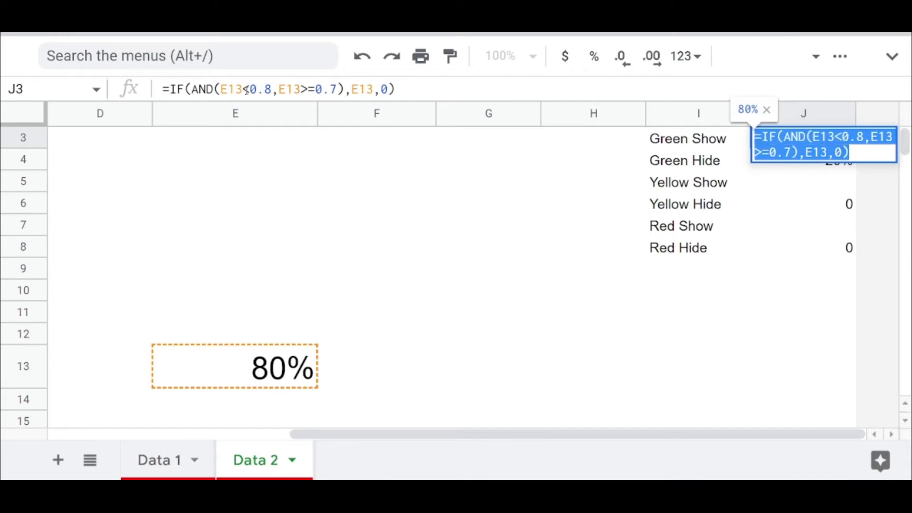
pyautogui.press('Escape')
pyautogui.press('Down')
pyautogui.press('Down')
pyautogui.press('Return')
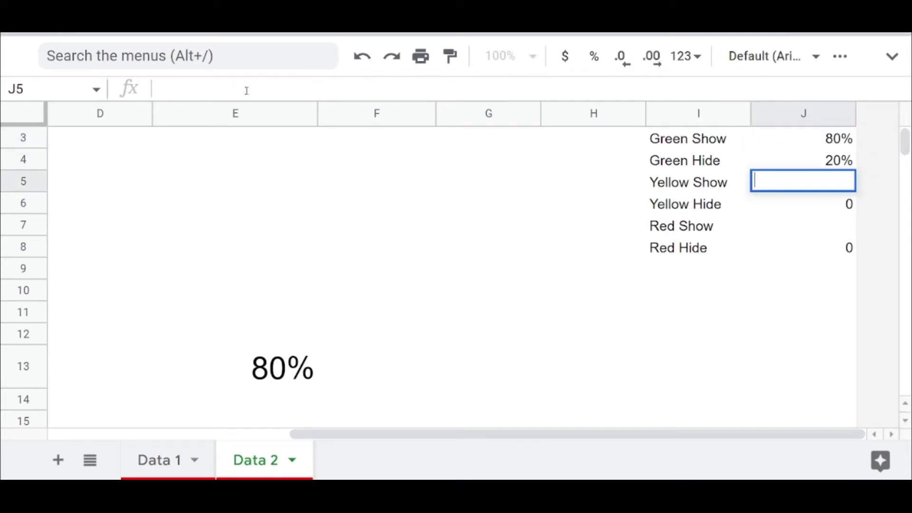
pyautogui.hotkey('ctrl', 'v')
# Edit the thresholds of the Yellow Show formula in J5 so it reads =IF(AND(E13<0.7,E13>=0.45),E13,0)
pyautogui.press('Up')
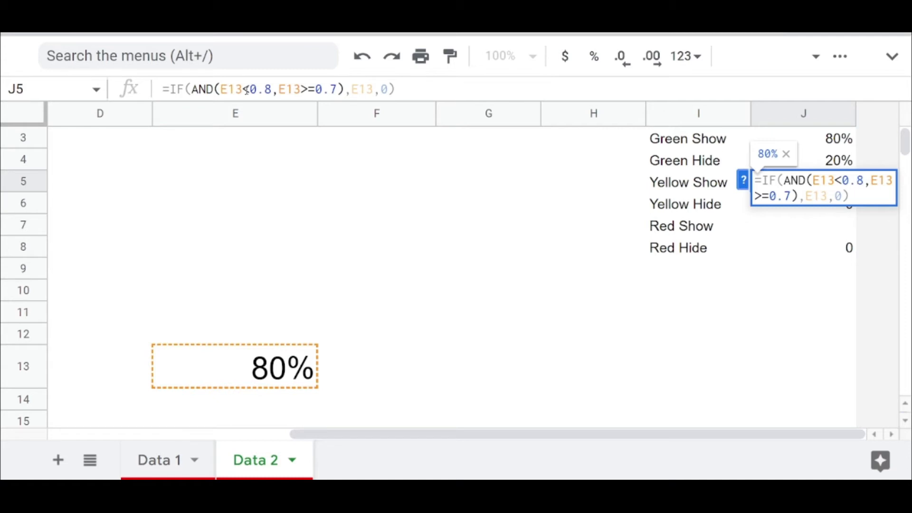
pyautogui.press('BackSpace')
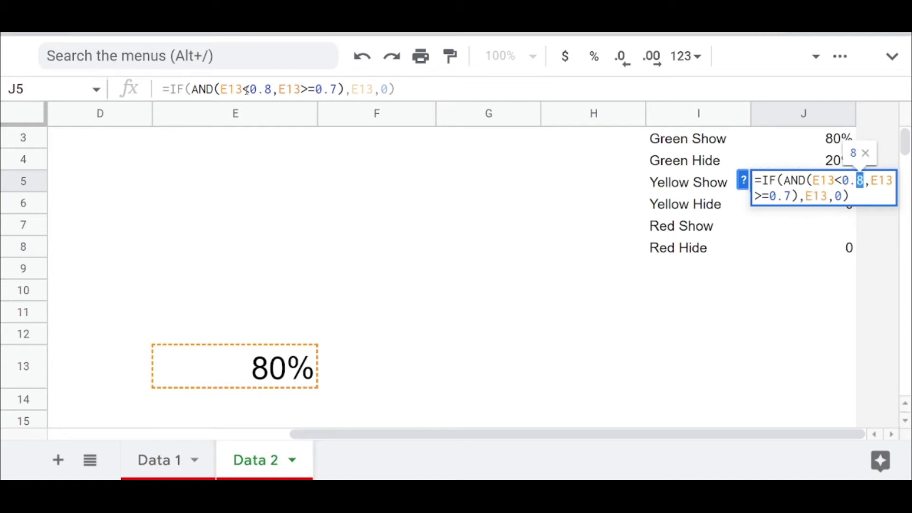
pyautogui.write('7')
pyautogui.press('Right')
pyautogui.press('Right')
pyautogui.press('Right')
pyautogui.press('Right')
pyautogui.press('Right')
pyautogui.press('Right')
pyautogui.press('Right')
pyautogui.press('Right')
pyautogui.press('Right')
pyautogui.press('Right')
pyautogui.press('Right')
pyautogui.press('Right')
pyautogui.press('Right')
pyautogui.press('Right')
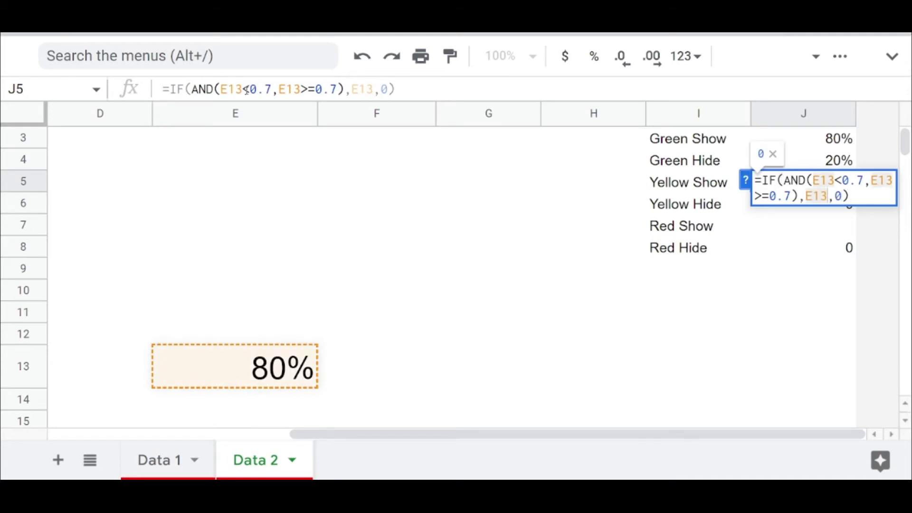
pyautogui.press('Left')
pyautogui.press('Left')
pyautogui.press('Left')
pyautogui.press('Left')
pyautogui.press('Left')
pyautogui.press('BackSpace')
pyautogui.write('45')
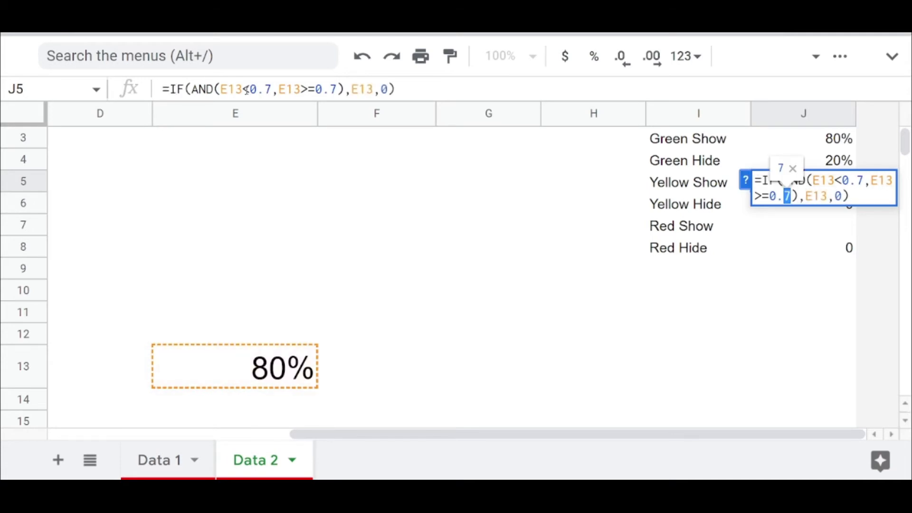
pyautogui.press('Return')
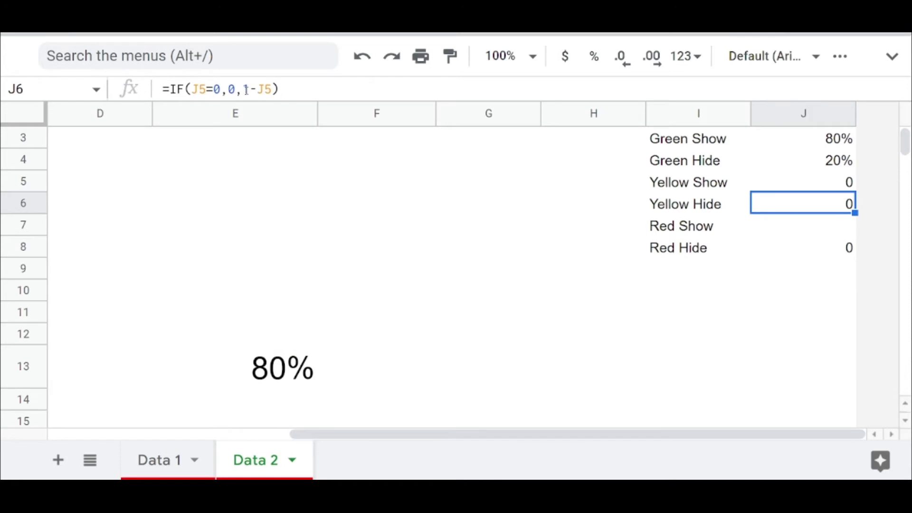
# Test the lower limit of the Yellow Show formula by setting E13 to 45% and after that to 44.44%
pyautogui.press('Left')
pyautogui.press('Left')
pyautogui.press('Left')
pyautogui.press('Left')
pyautogui.press('Left')
pyautogui.press('Down')
pyautogui.press('Down')
pyautogui.press('Down')
pyautogui.press('Down')
pyautogui.press('Down')
pyautogui.press('Down')
pyautogui.press('Down')
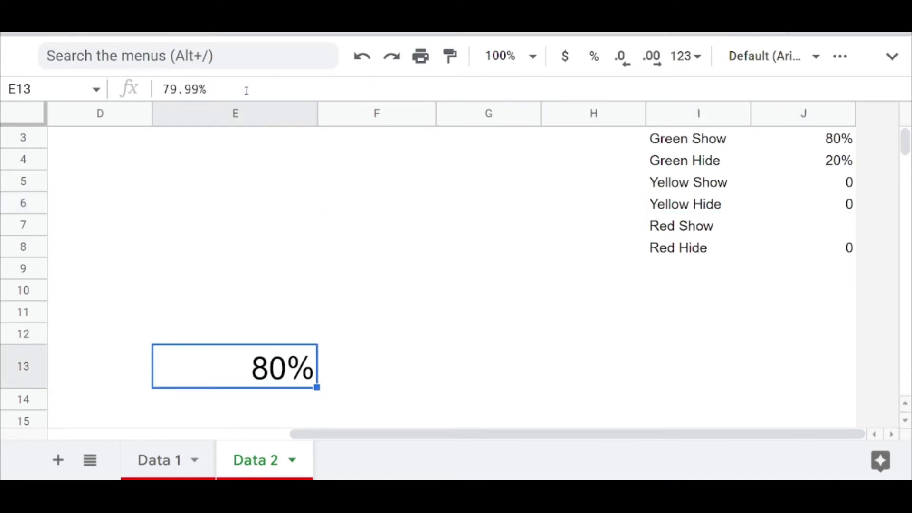
pyautogui.write('45')
pyautogui.press('Return')
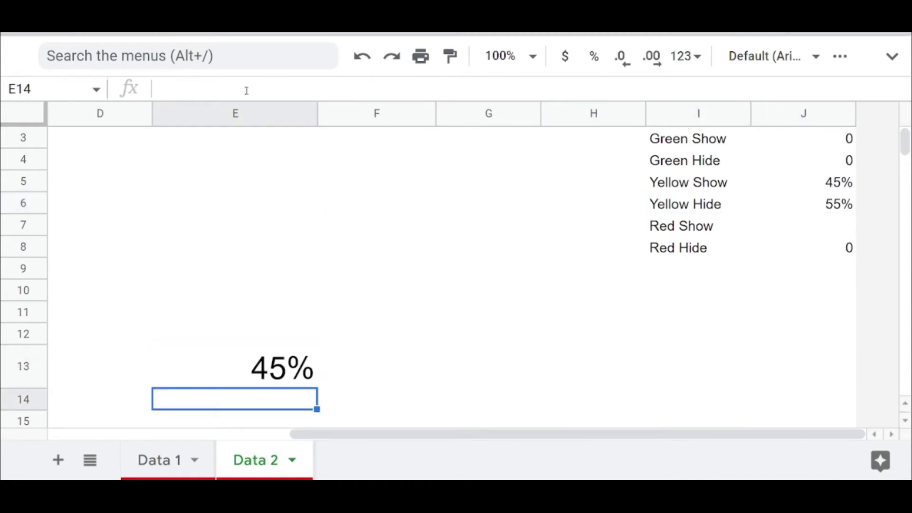
pyautogui.press('Up')
pyautogui.write('44.44')
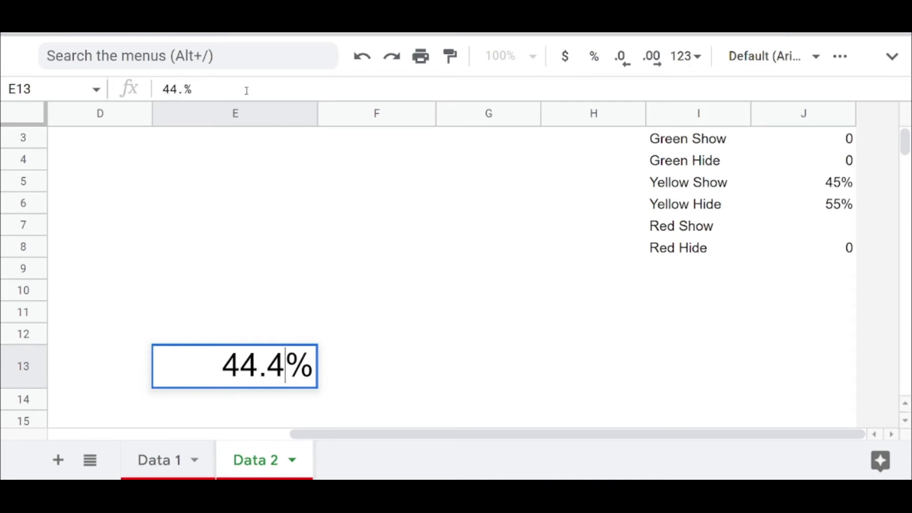
pyautogui.press('Return')
pyautogui.press('Up')
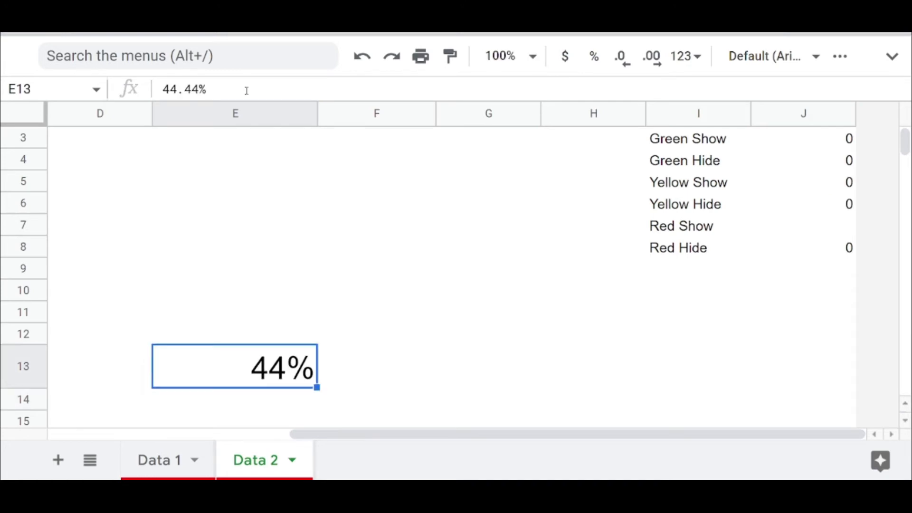
# Test the upper limit of the Yellow Show formula by setting E13 to 70% and after that to 69.99%
pyautogui.write('70')
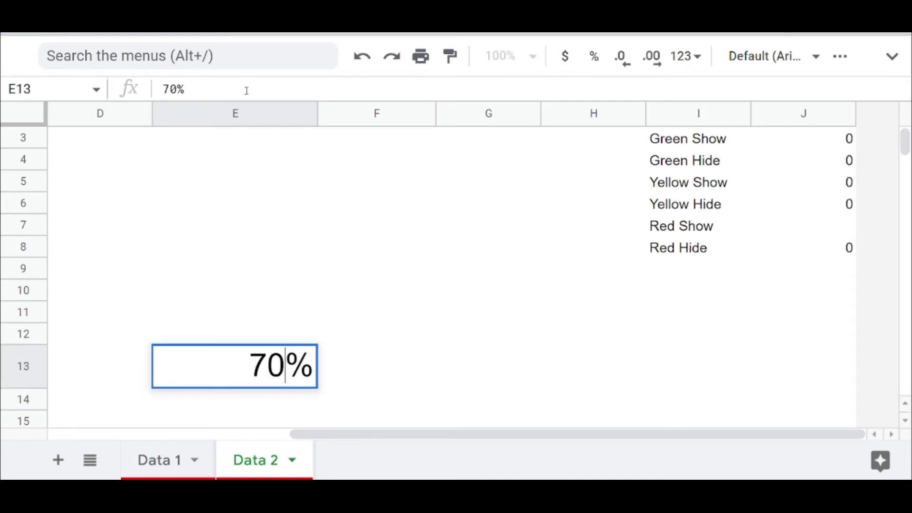
pyautogui.press('Return')
pyautogui.press('Up')
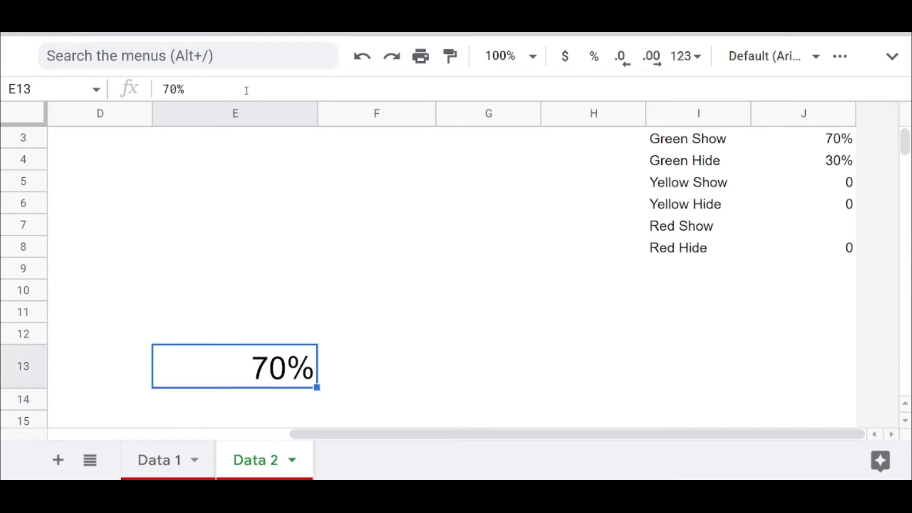
pyautogui.write('69.99')
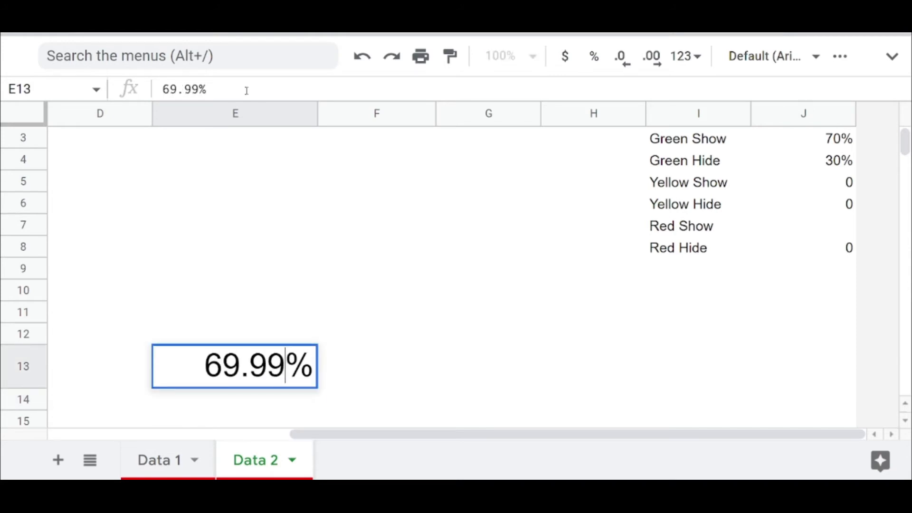
pyautogui.press('Return')
pyautogui.press('Up')
# Enter the formula =IF(E13<0.45,E13,0) in the Red Show cell J7
pyautogui.press('Right')
pyautogui.press('Right')
pyautogui.press('Right')
pyautogui.press('Right')
pyautogui.press('Right')
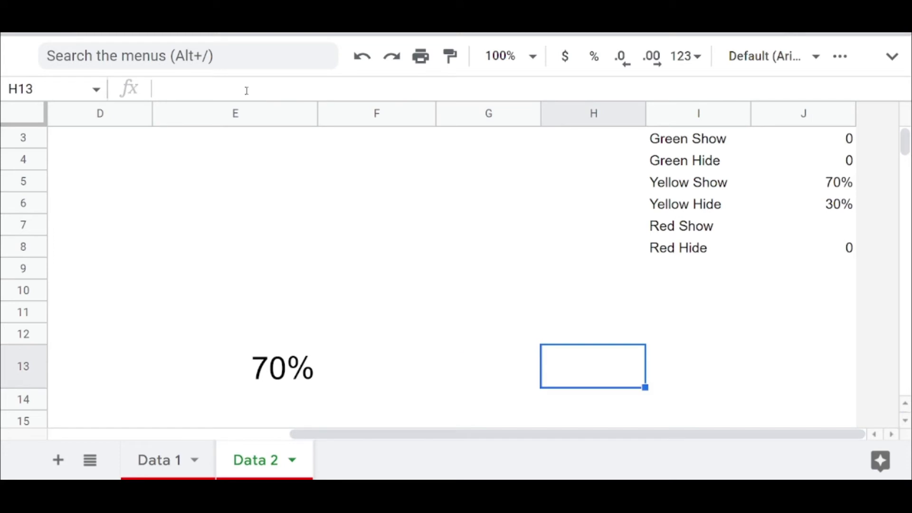
pyautogui.press('Up')
pyautogui.press('Up')
pyautogui.press('Up')
pyautogui.press('Up')
pyautogui.press('Up')
pyautogui.press('Up')
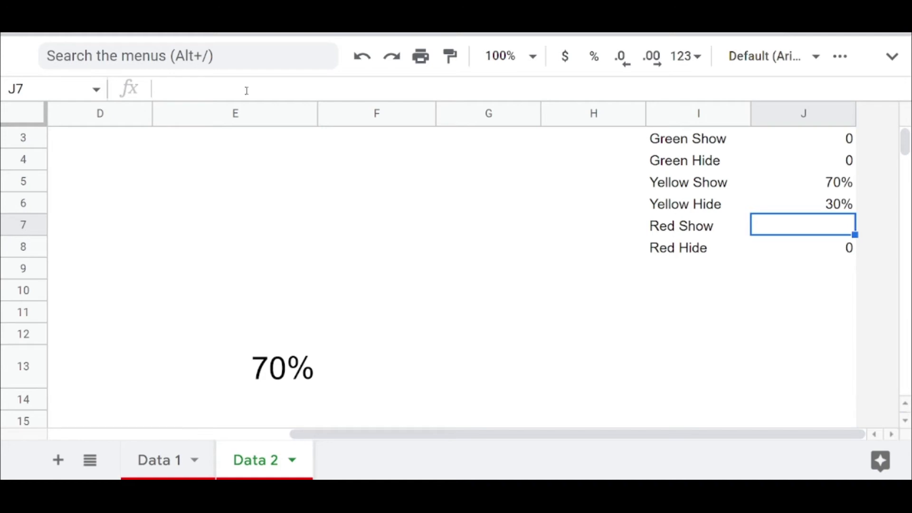
pyautogui.write('=IF(')
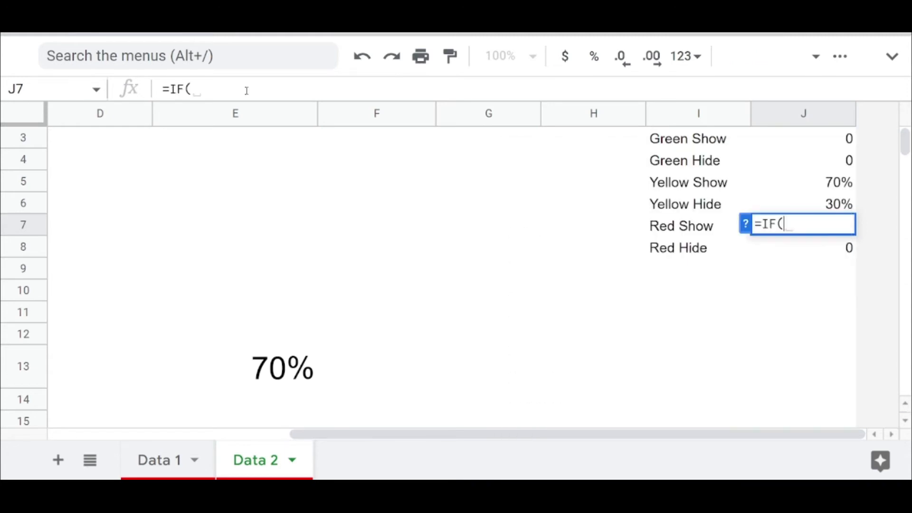
pyautogui.press('Left')
pyautogui.press('Left')
pyautogui.press('Left')
pyautogui.press('Left')
pyautogui.press('Left')
pyautogui.press('Down')
pyautogui.press('Down')
pyautogui.press('Down')
pyautogui.press('Down')
pyautogui.press('Down')
pyautogui.press('Down')
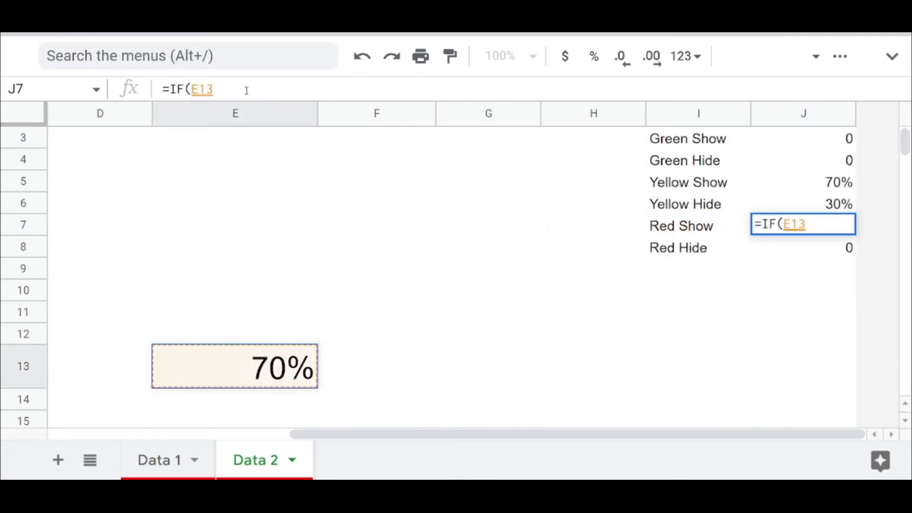
pyautogui.write('<0')
pyautogui.write('5,')
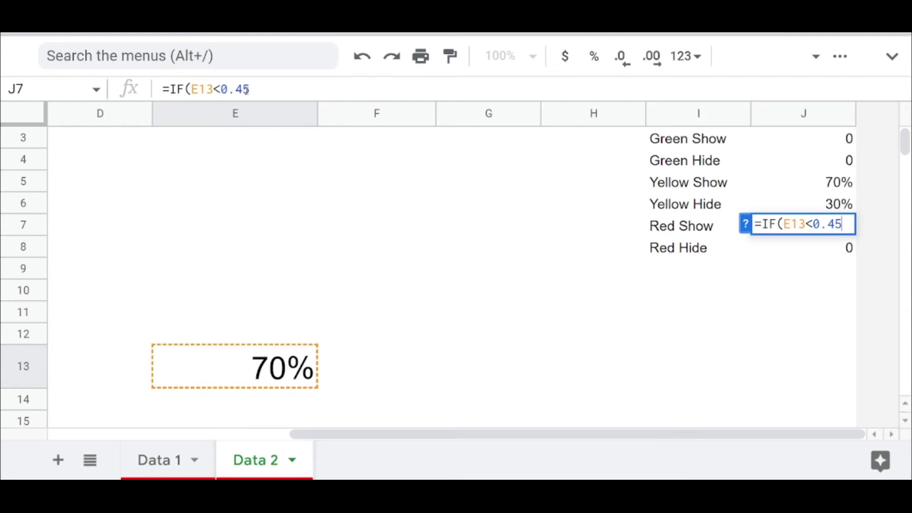
pyautogui.press('Left')
pyautogui.press('Left')
pyautogui.press('Left')
pyautogui.press('Left')
pyautogui.press('Left')
pyautogui.press('Down')
pyautogui.press('Down')
pyautogui.press('Down')
pyautogui.press('Down')
pyautogui.press('Down')
pyautogui.press('Down')
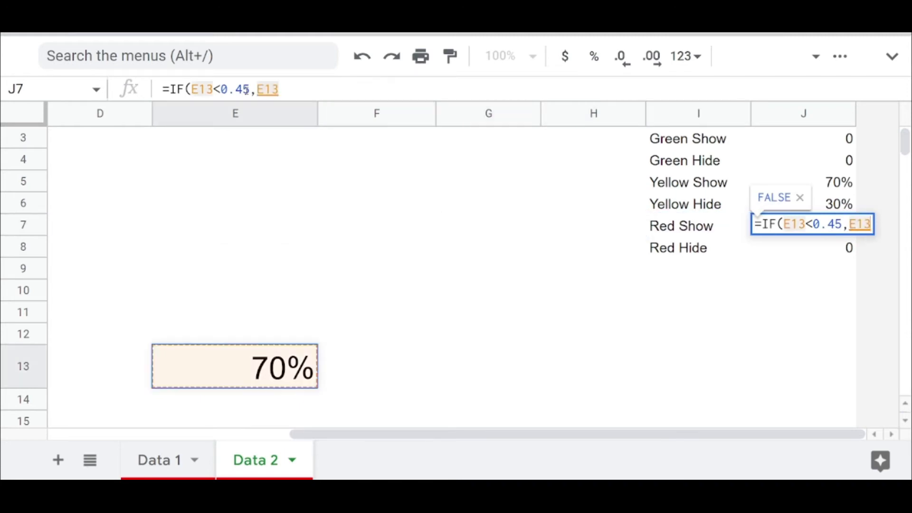
pyautogui.write(',0)')
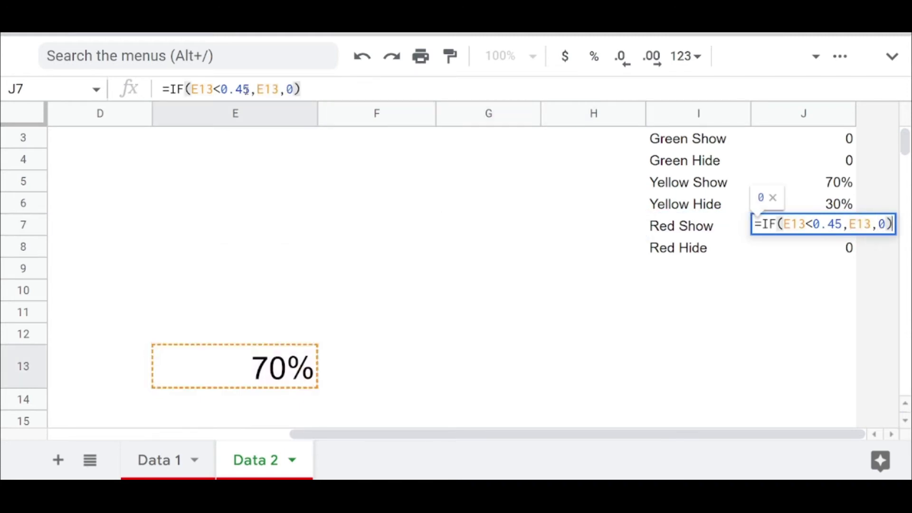
pyautogui.press('Return')
# Test the threshold of the Red Show formula by setting E13 to 45% and after that to 44.99%
pyautogui.press('Up')
pyautogui.press('Left')
pyautogui.press('Left')
pyautogui.press('Left')
pyautogui.press('Left')
pyautogui.press('Left')
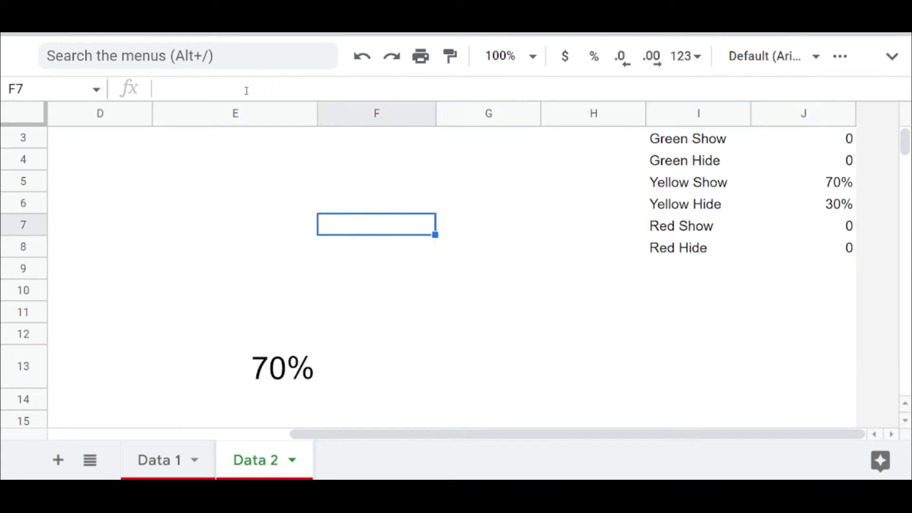
pyautogui.press('Down')
pyautogui.press('Down')
pyautogui.press('Down')
pyautogui.press('Down')
pyautogui.press('Down')
pyautogui.press('Down')
pyautogui.write('45')
pyautogui.press('Return')
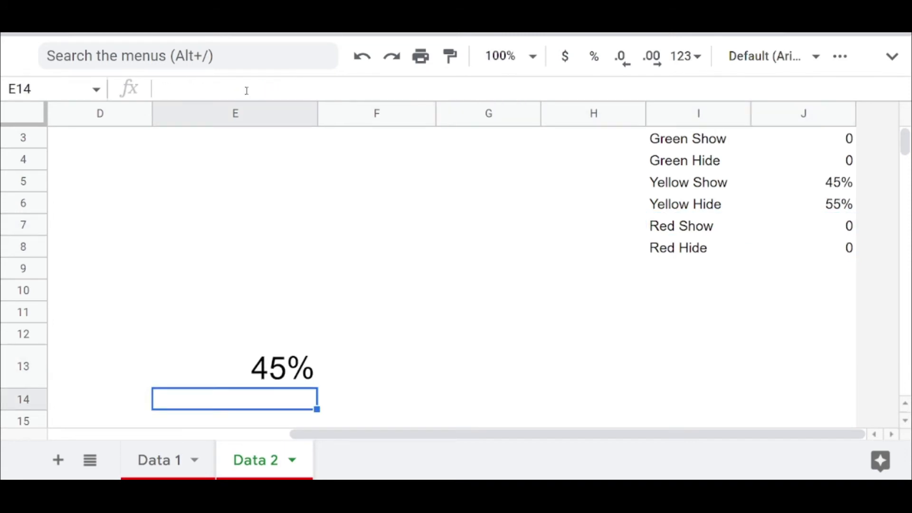
pyautogui.press('Up')
pyautogui.write('44.')
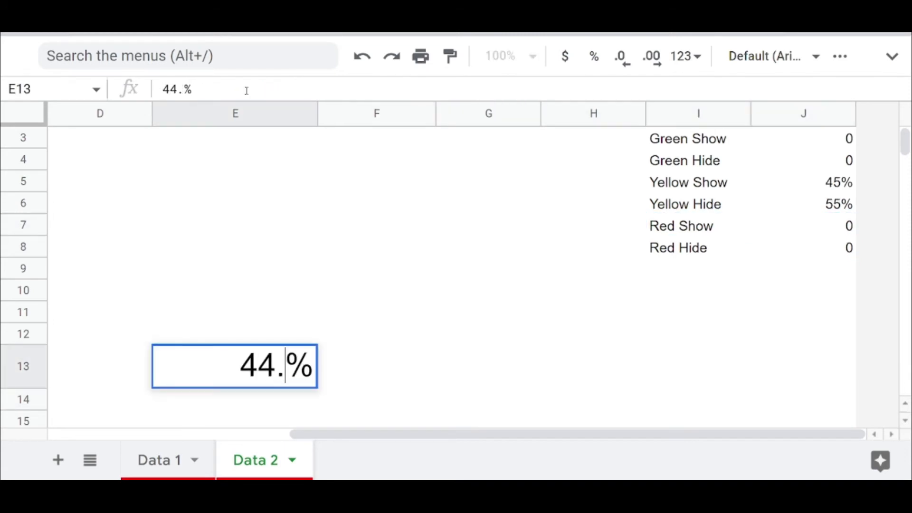
pyautogui.write('99')
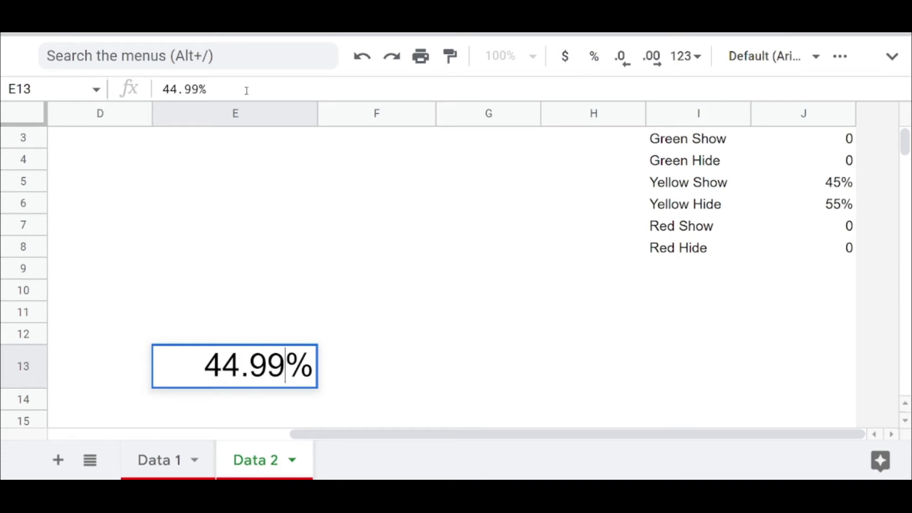
pyautogui.press('Return')
pyautogui.press('Up')
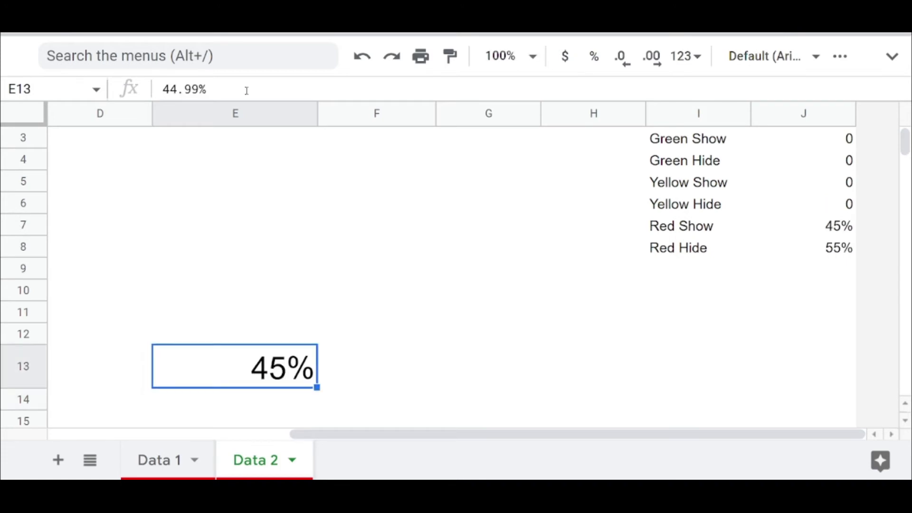
# Insert a chart based on the Show/Hide values in J1:J8
pyautogui.hotkey('ctrl', '-')
pyautogui.hotkey('ctrl', '-')
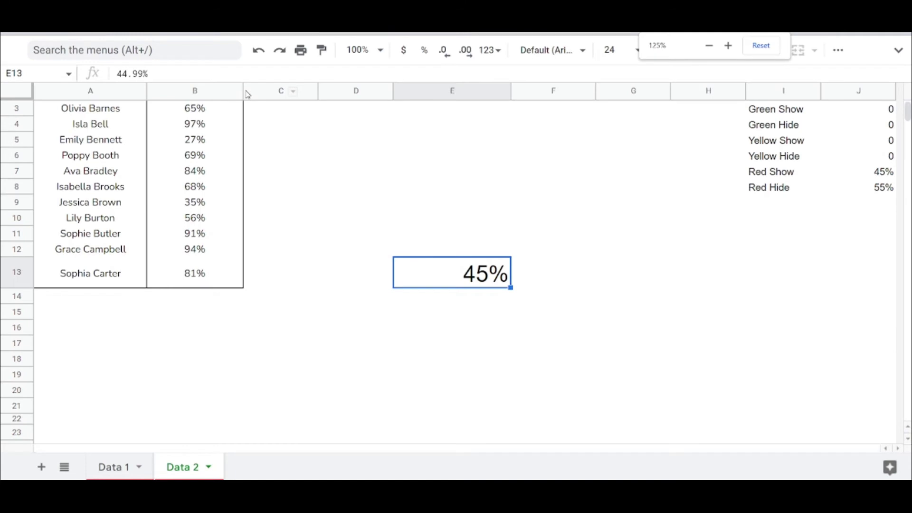
pyautogui.scroll(1, 443, 226)
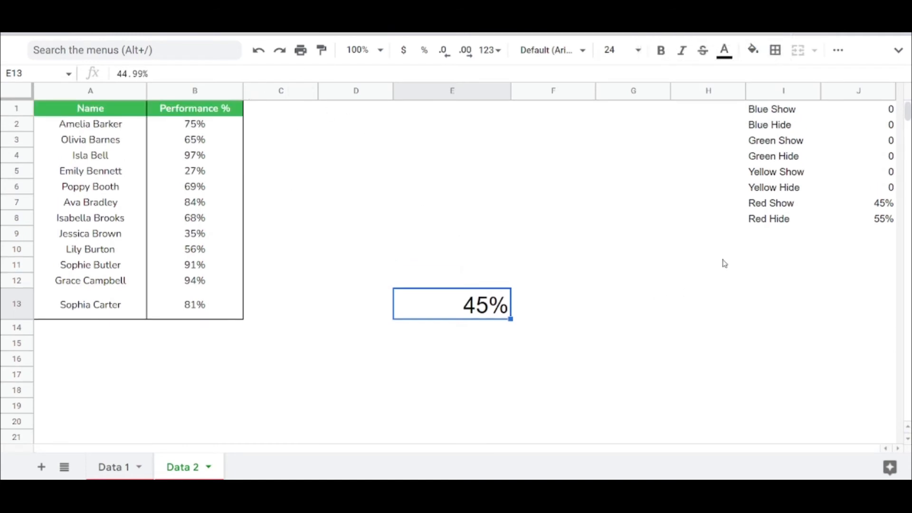
pyautogui.moveTo(886, 113); pyautogui.dragTo(874, 220)
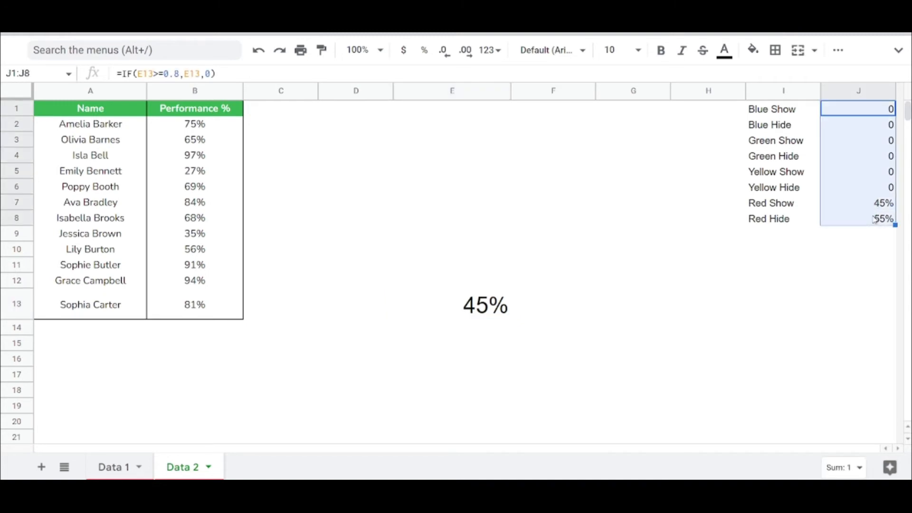
pyautogui.click(898, 50)
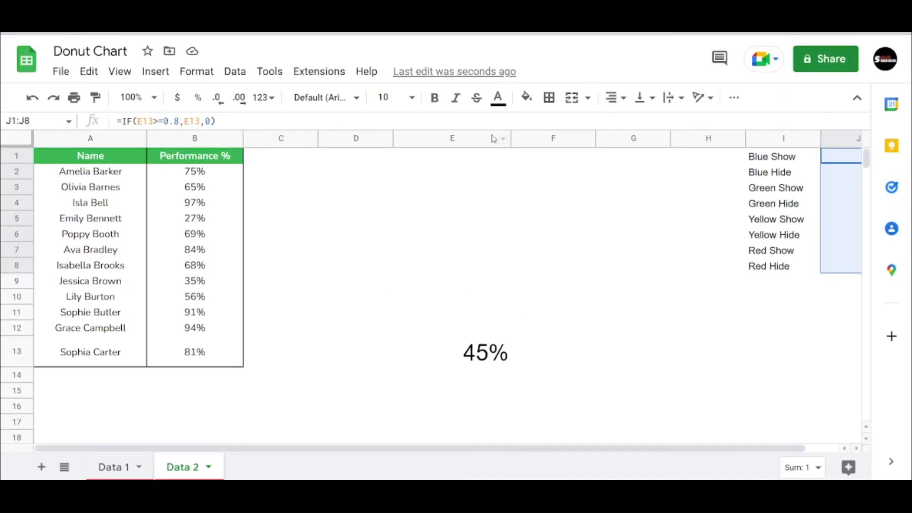
pyautogui.click(156, 72)
pyautogui.click(178, 205)
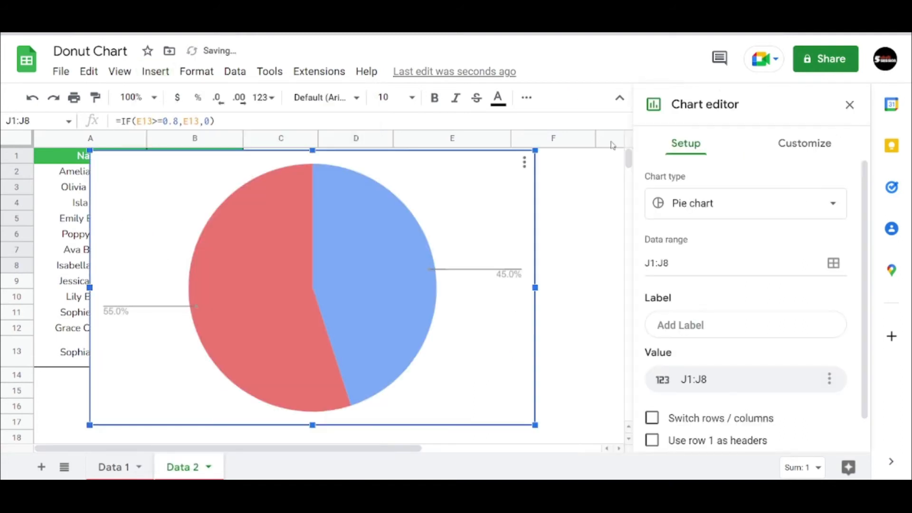
# Move the new chart down slightly so it sits below the header row, and change its type to Doughnut chart
pyautogui.click(620, 98)
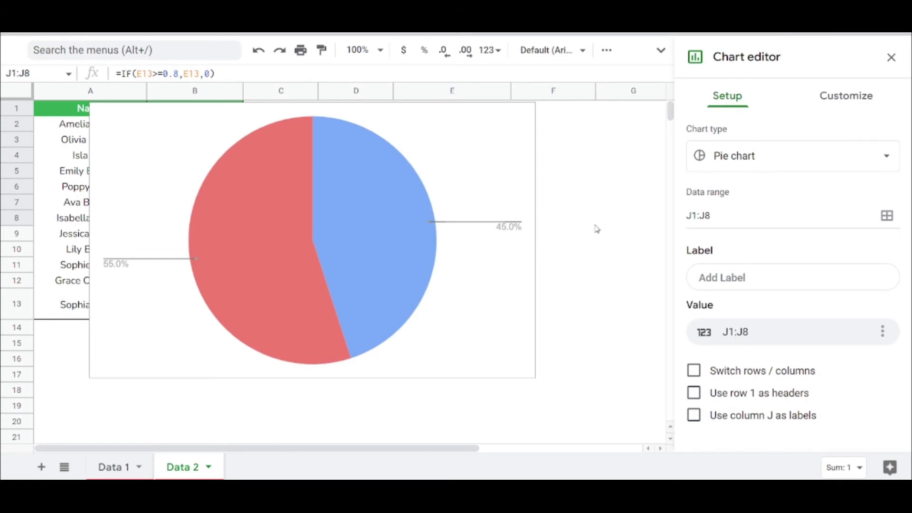
pyautogui.click(488, 214)
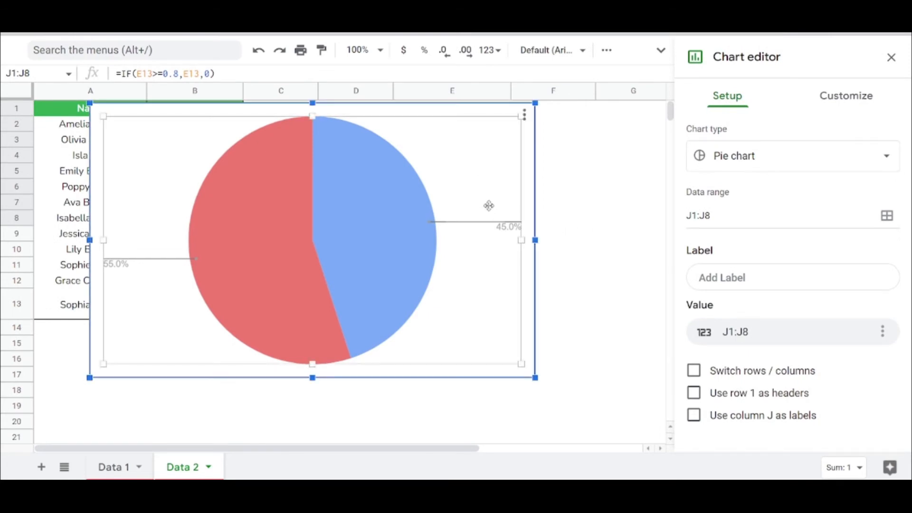
pyautogui.moveTo(481, 193); pyautogui.dragTo(483, 215)
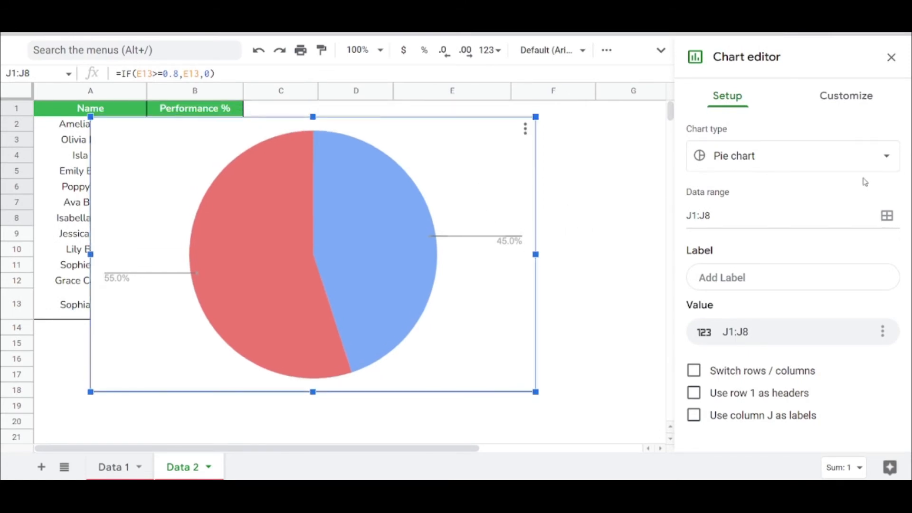
pyautogui.click(861, 163)
pyautogui.scroll(-8, 817, 316)
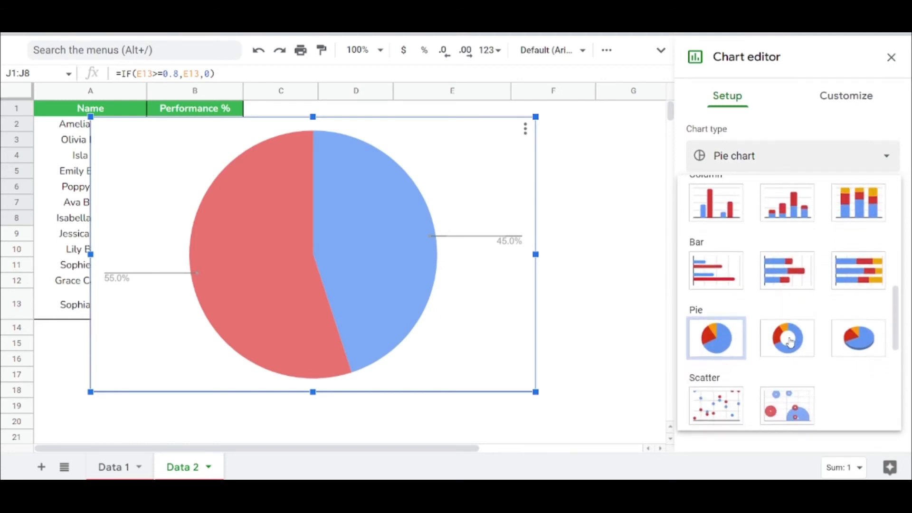
pyautogui.click(790, 340)
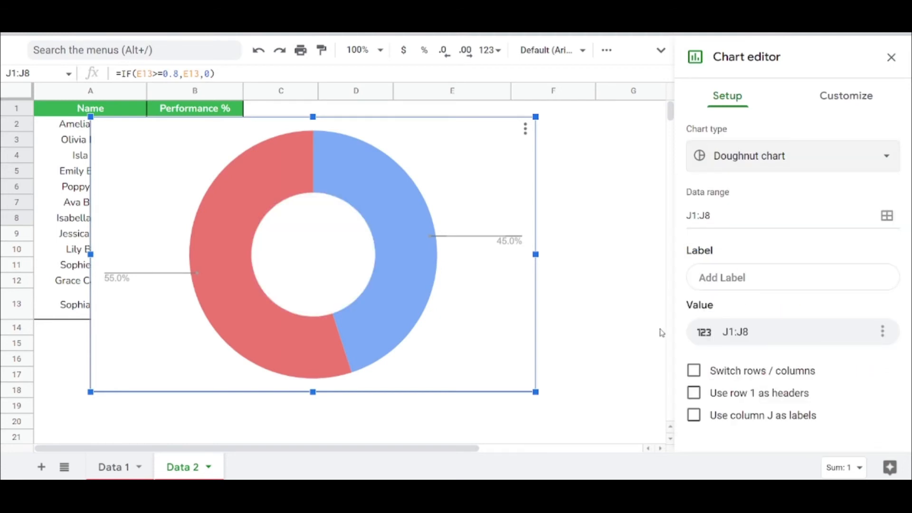
# Set both the background color and the border color of the doughnut chart to None
pyautogui.click(840, 106)
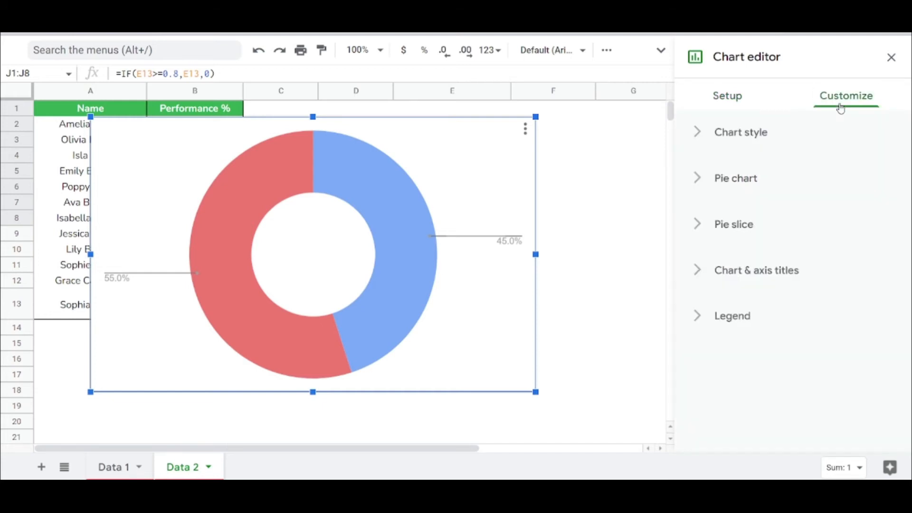
pyautogui.click(698, 131)
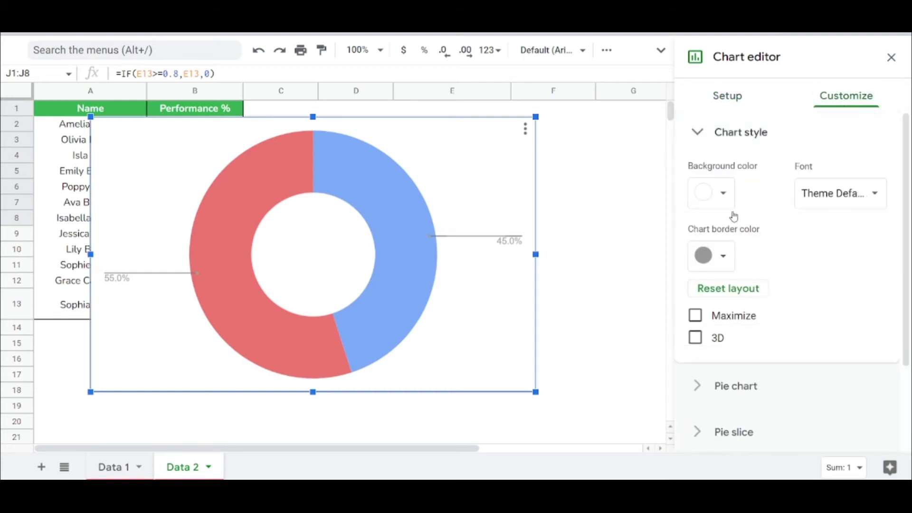
pyautogui.click(713, 188)
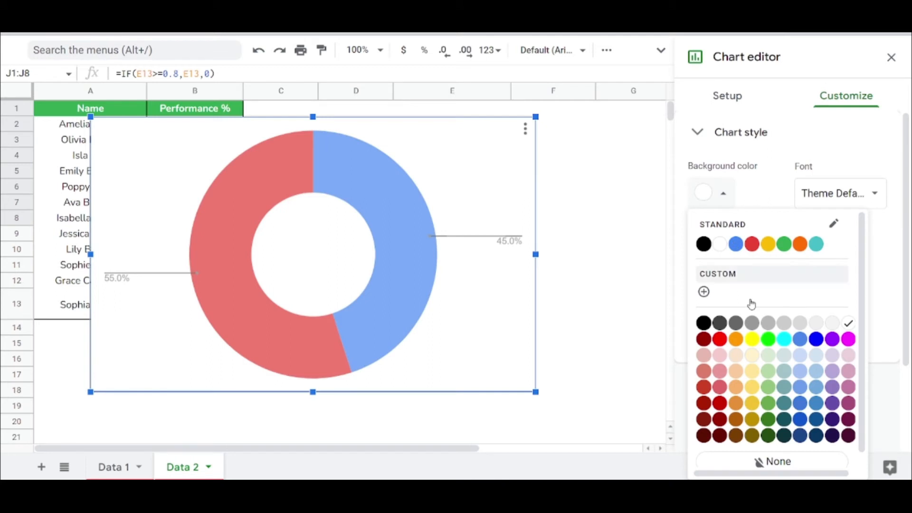
pyautogui.click(744, 463)
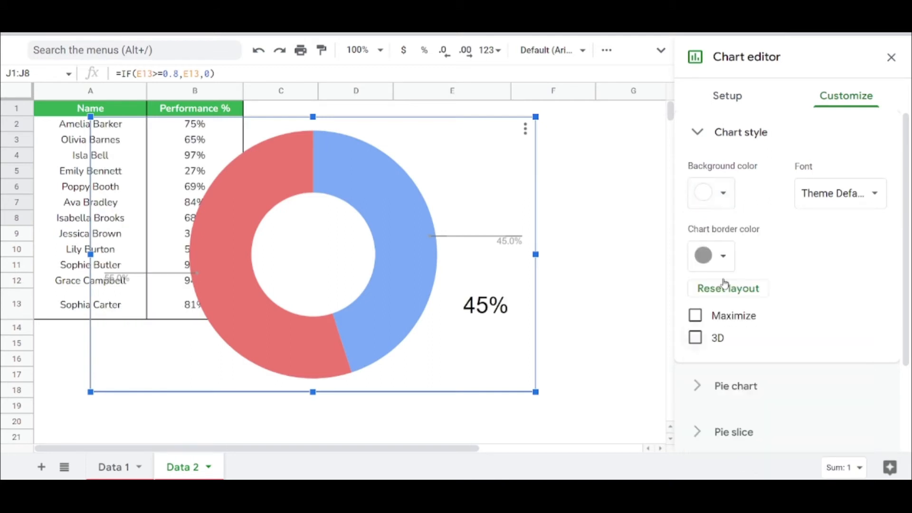
pyautogui.click(704, 256)
pyautogui.scroll(-2, 772, 401)
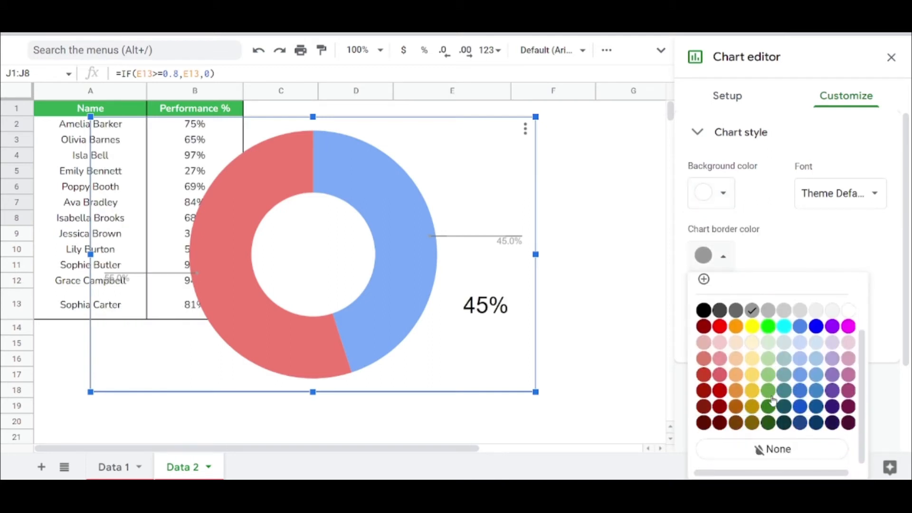
pyautogui.click(757, 455)
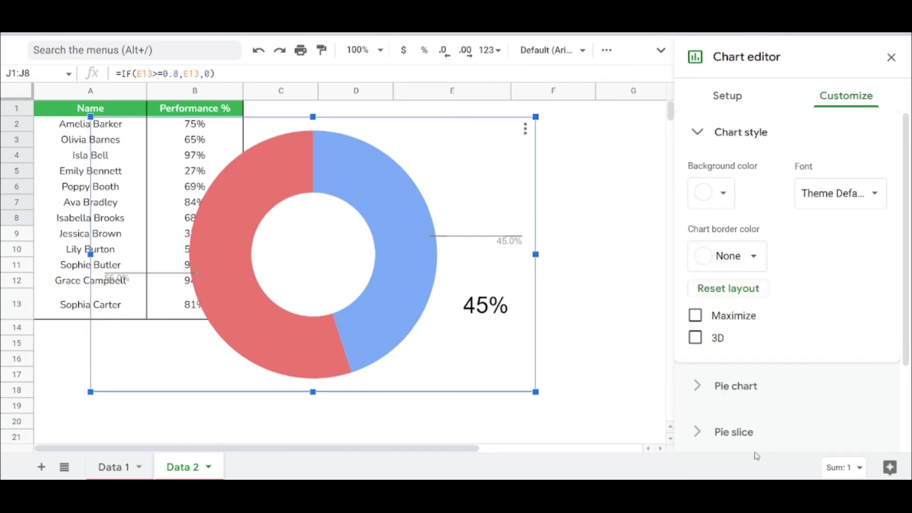
# Remove the percentage labels around the doughnut chart by setting the legend position to None
pyautogui.scroll(-1, 775, 326)
pyautogui.scroll(-1, 775, 326)
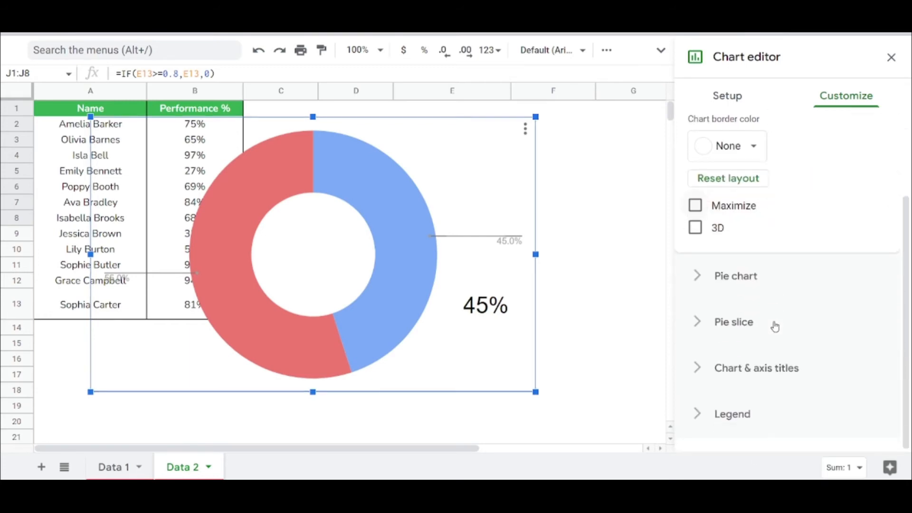
pyautogui.click(508, 239)
pyautogui.scroll(-2, 779, 337)
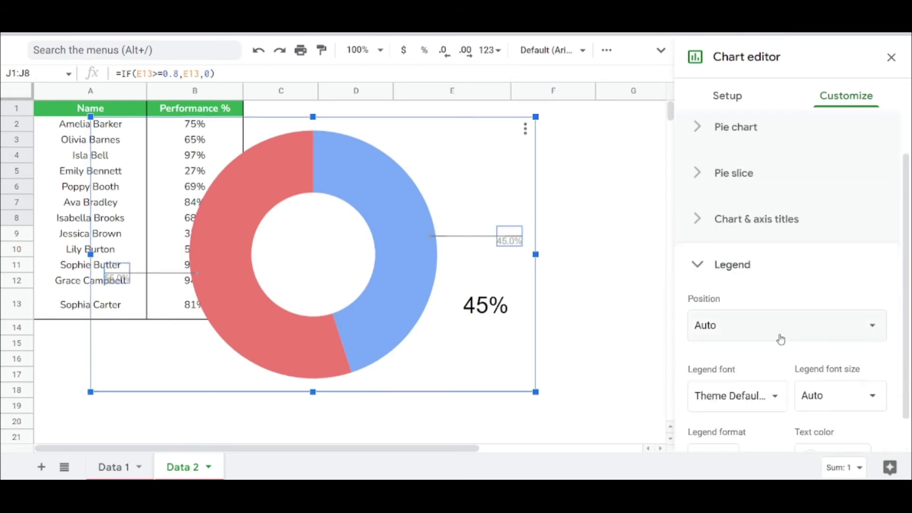
pyautogui.click(780, 333)
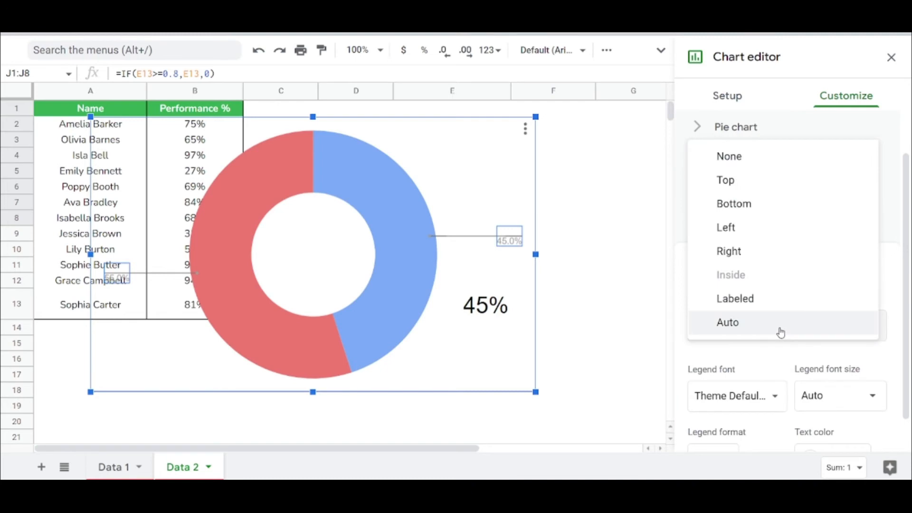
pyautogui.click(731, 155)
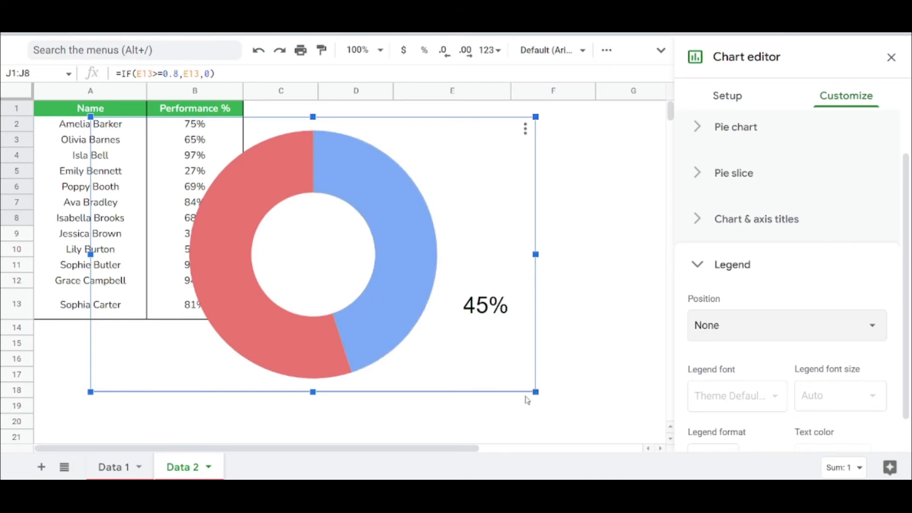
# Shrink the doughnut chart and move it so its hole is centred around the percentage in E13
pyautogui.moveTo(535, 391); pyautogui.dragTo(291, 240)
pyautogui.moveTo(225, 169); pyautogui.dragTo(521, 290)
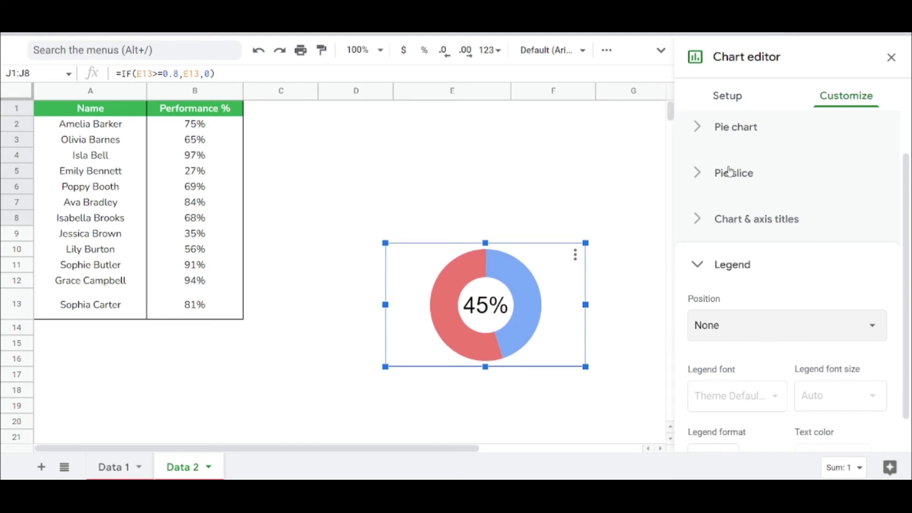
# Set the doughnut chart's donut hole size to 75%
pyautogui.click(697, 127)
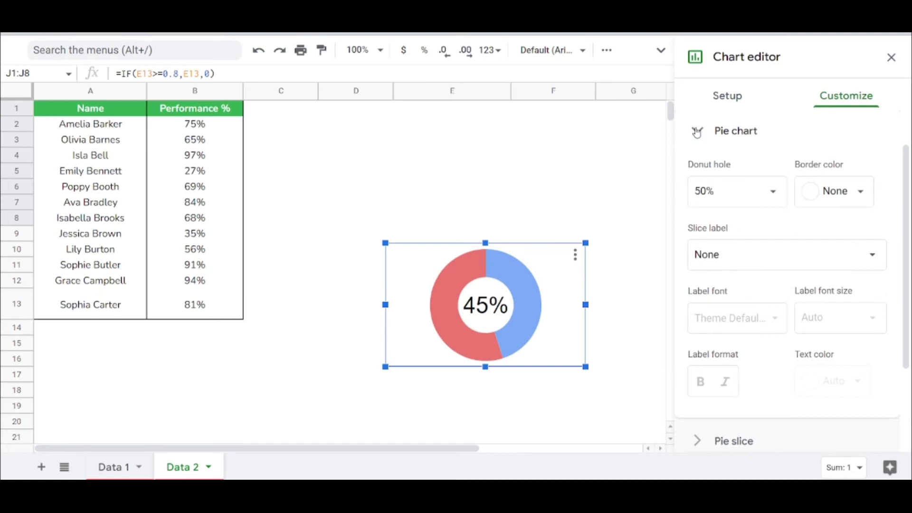
pyautogui.click(774, 199)
pyautogui.click(719, 309)
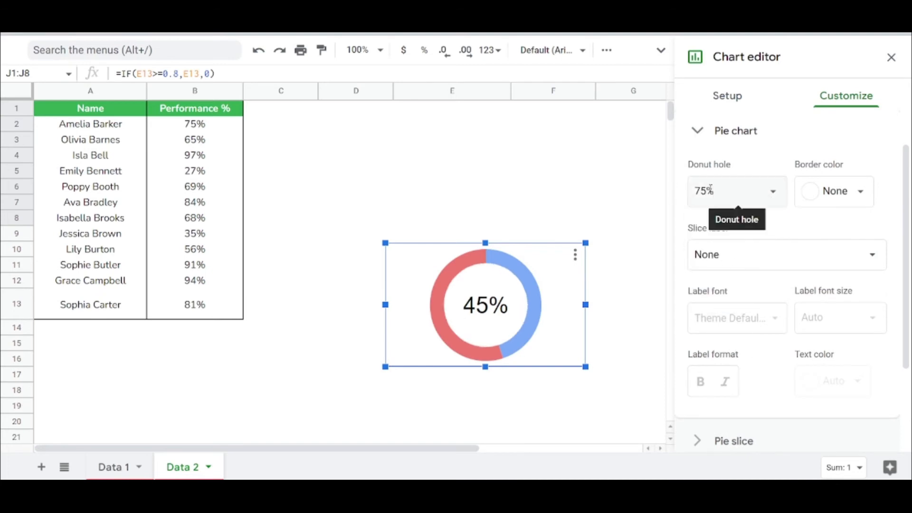
# Try a donut hole size of 90% on the chart and restore it to 75%
pyautogui.moveTo(715, 193); pyautogui.dragTo(699, 192)
pyautogui.write('90')
pyautogui.press('Return')
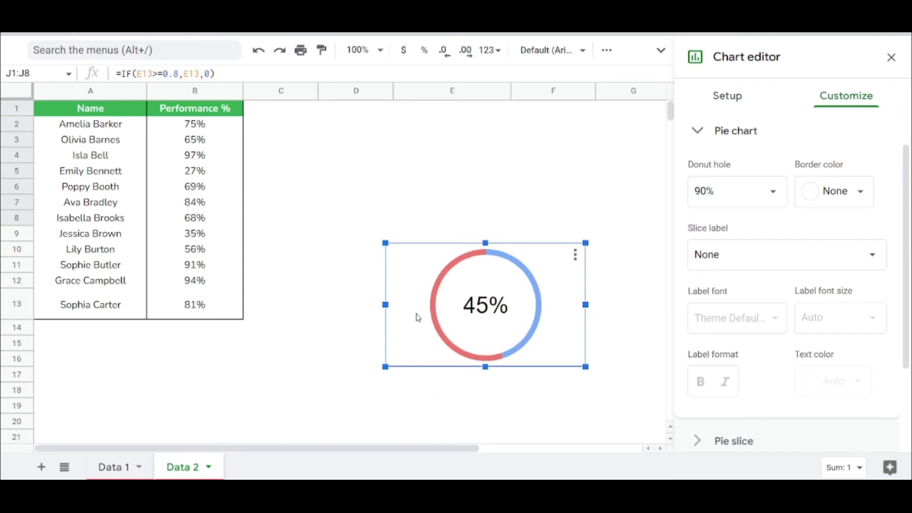
pyautogui.click(771, 195)
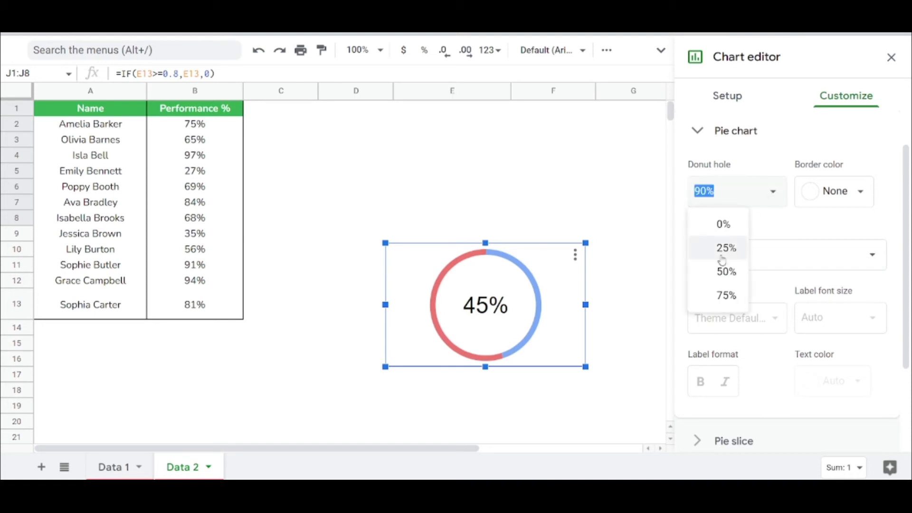
pyautogui.click(719, 294)
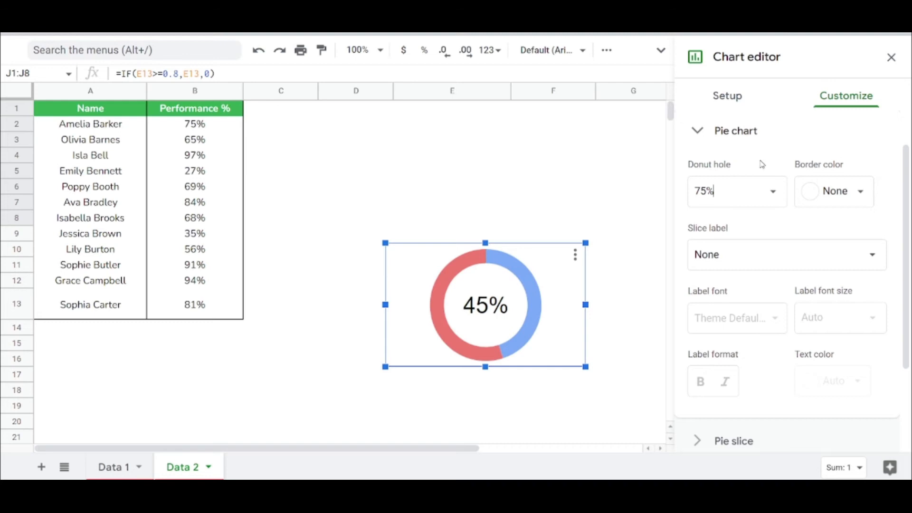
# Set the color of Slice 1, the Blue Show slice, to dark blue
pyautogui.click(701, 135)
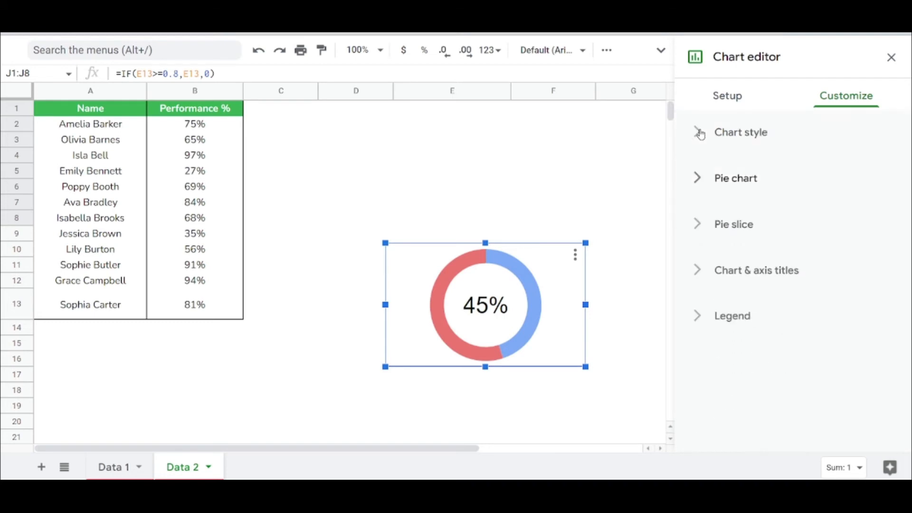
pyautogui.click(698, 228)
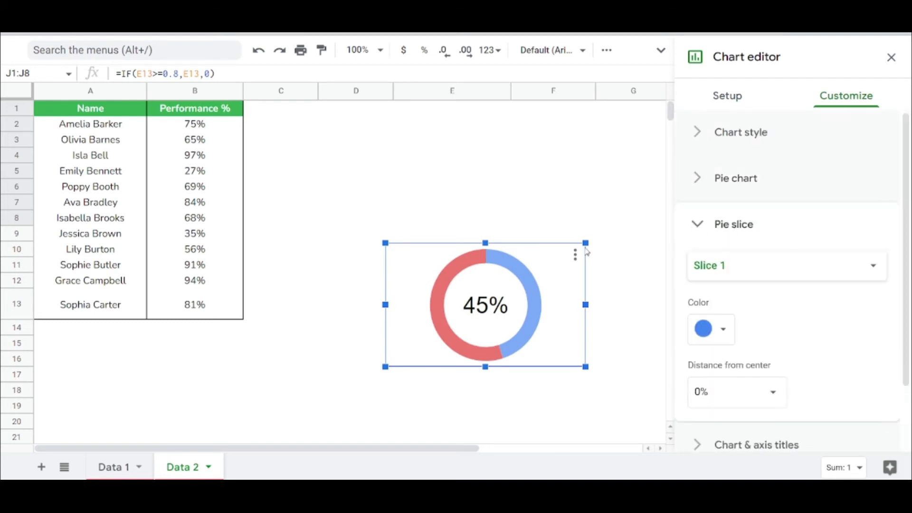
pyautogui.hscroll(3, 587, 252)
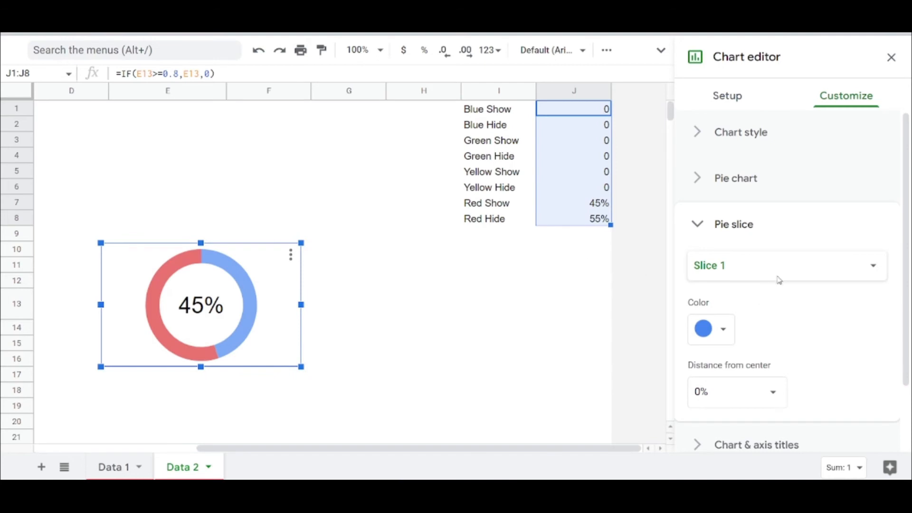
pyautogui.click(779, 267)
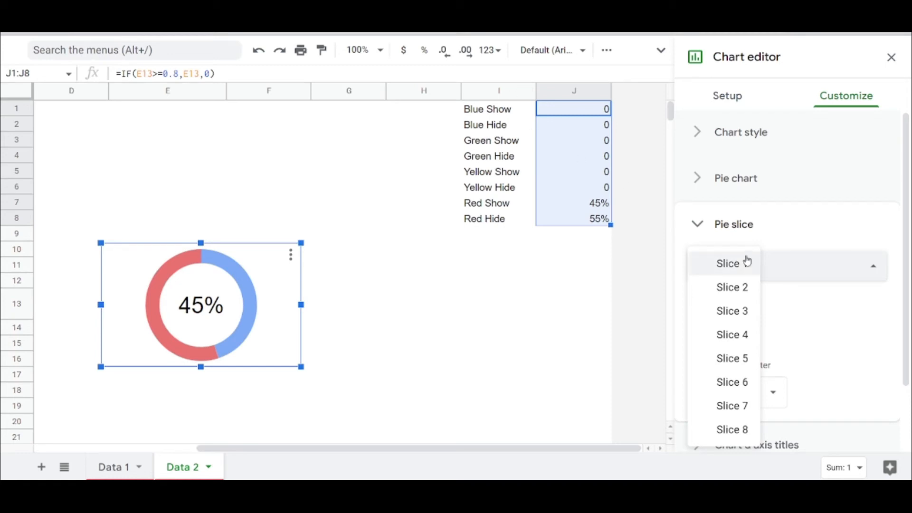
pyautogui.click(732, 264)
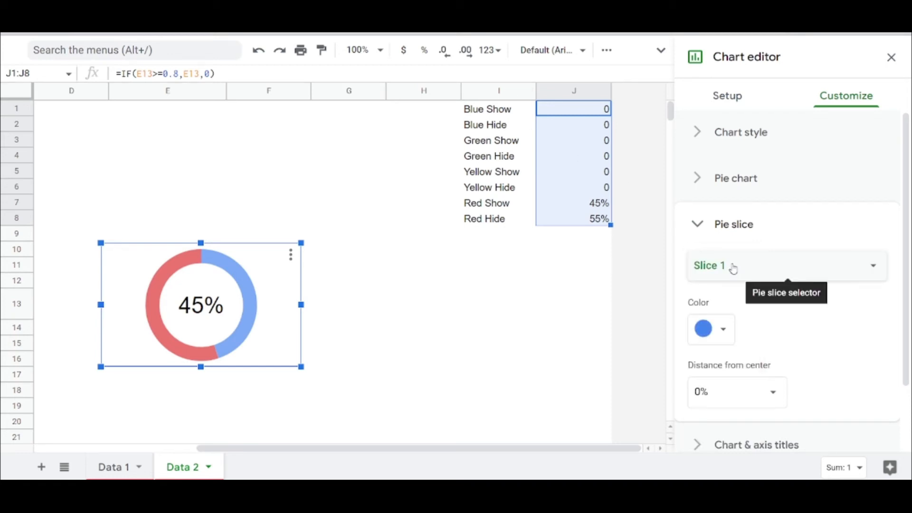
pyautogui.click(719, 334)
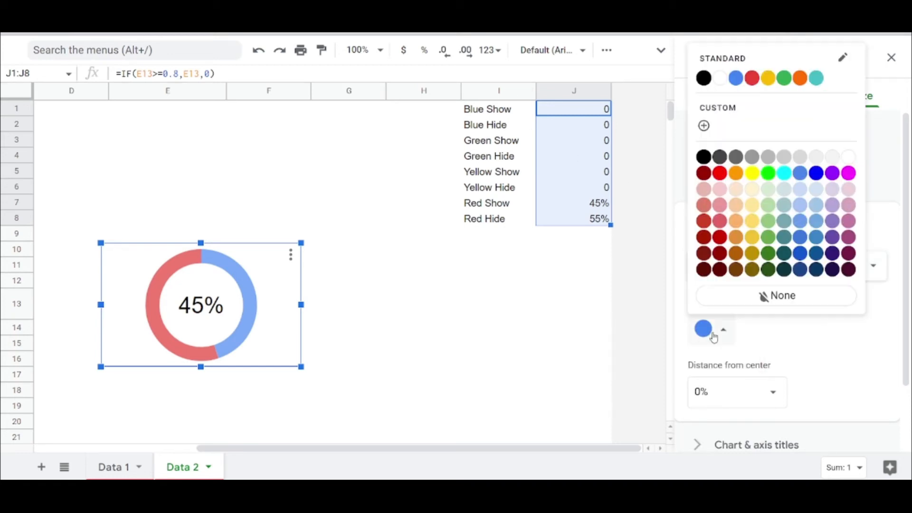
pyautogui.click(802, 260)
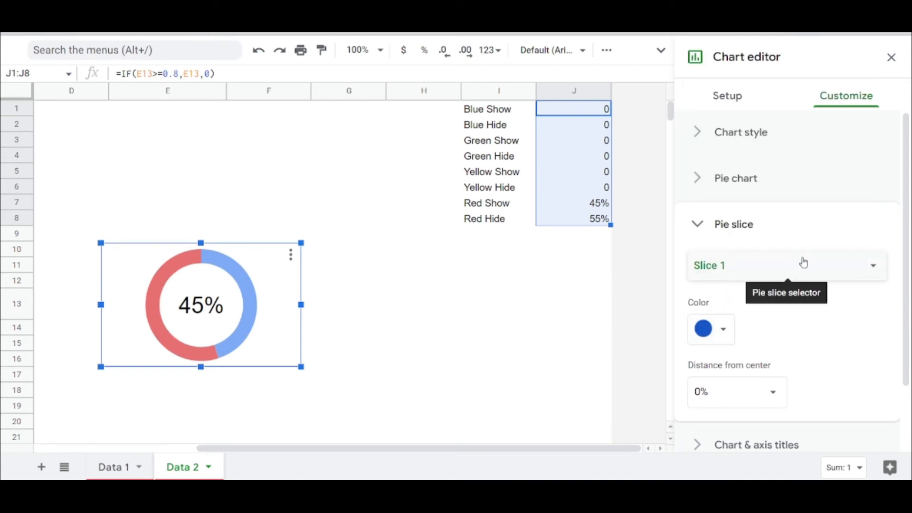
# Set the color of Slice 2, the Blue Hide slice, to very light gray
pyautogui.click(803, 263)
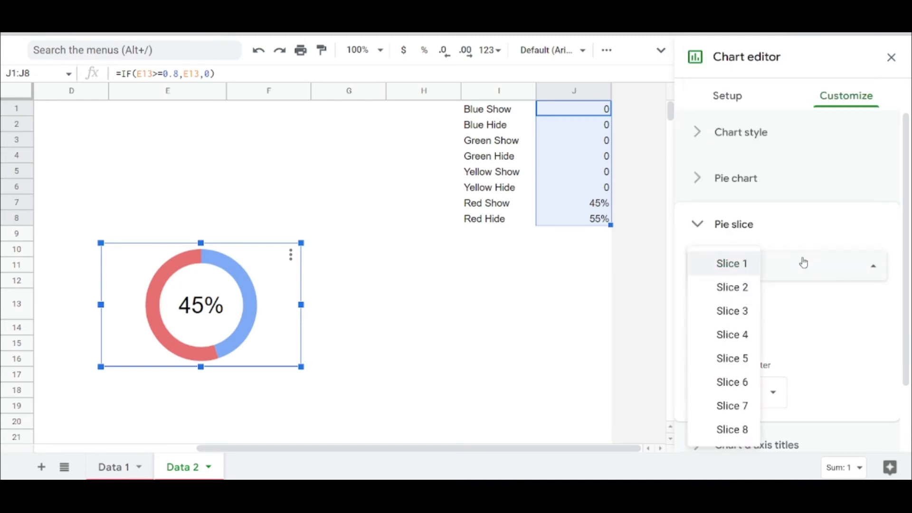
pyautogui.click(735, 289)
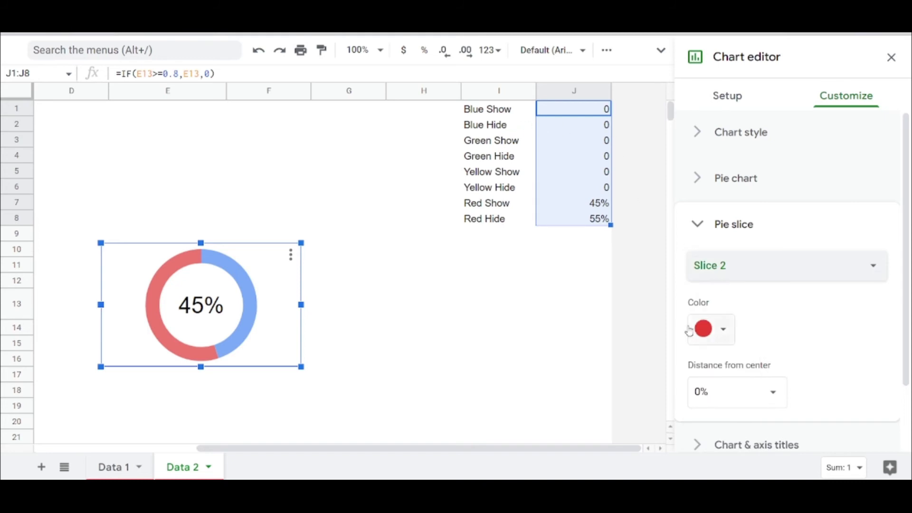
pyautogui.click(708, 330)
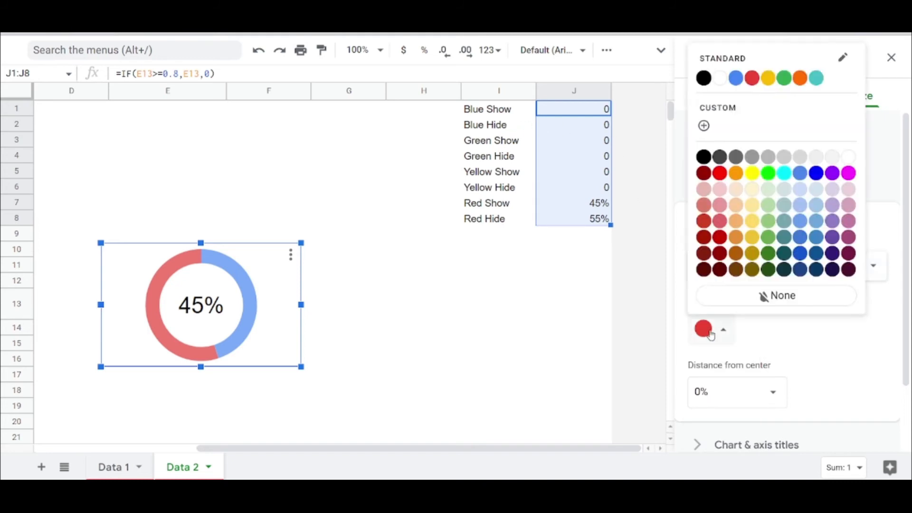
pyautogui.click(832, 157)
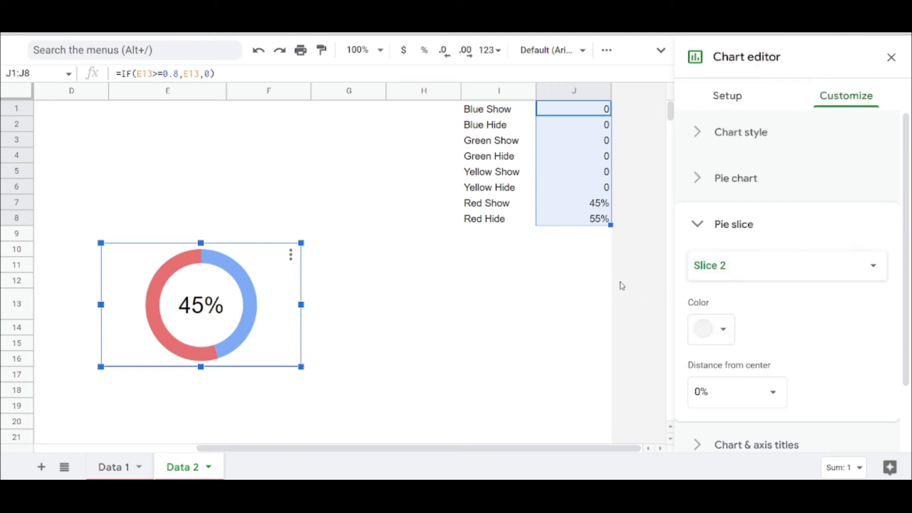
# On the Data 1 sheet, choose a different employee above the finished gauge to examine its Show and Hide colors
pyautogui.click(108, 467)
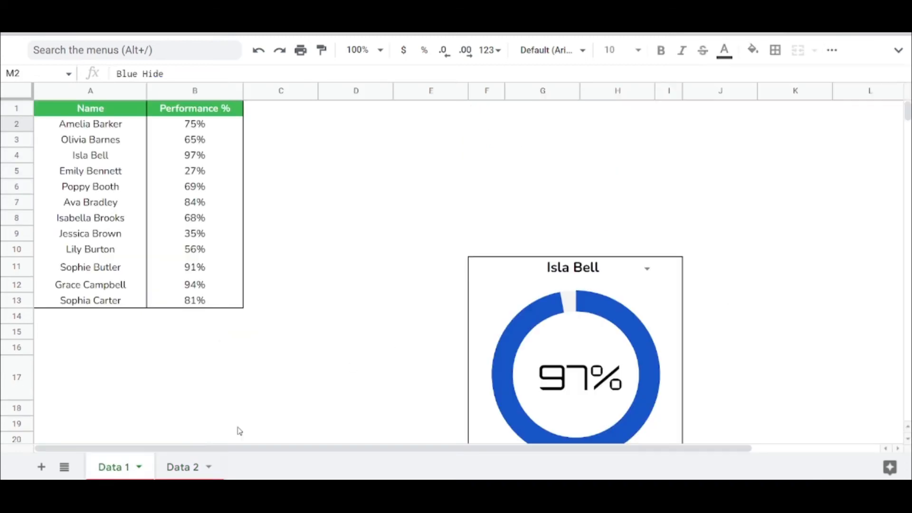
pyautogui.click(648, 268)
pyautogui.click(557, 332)
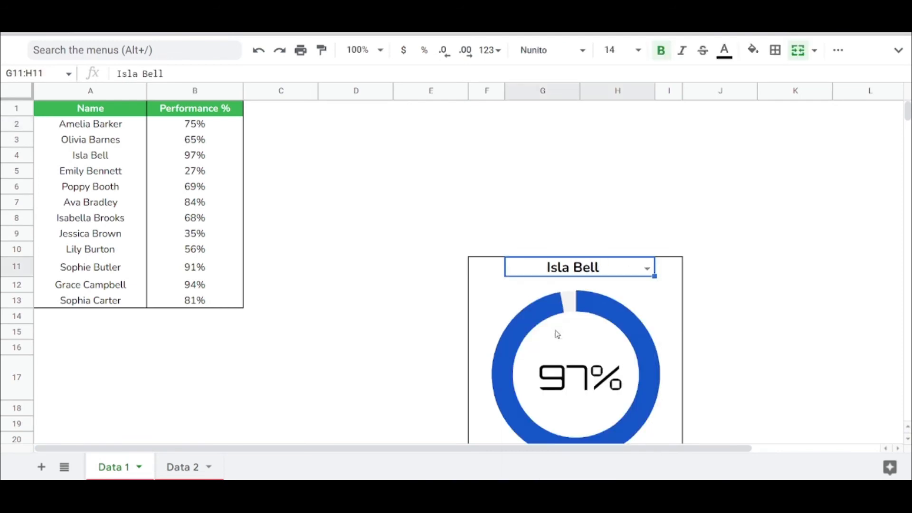
pyautogui.click(647, 269)
pyautogui.click(551, 354)
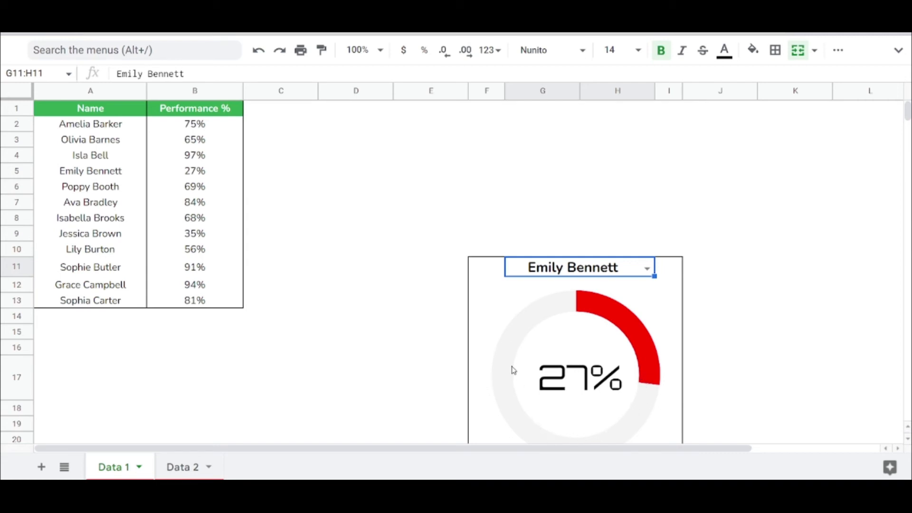
# Return to the Data 2 doughnut chart and set the color of Slice 3, the Green Show slice, to dark green
pyautogui.click(184, 468)
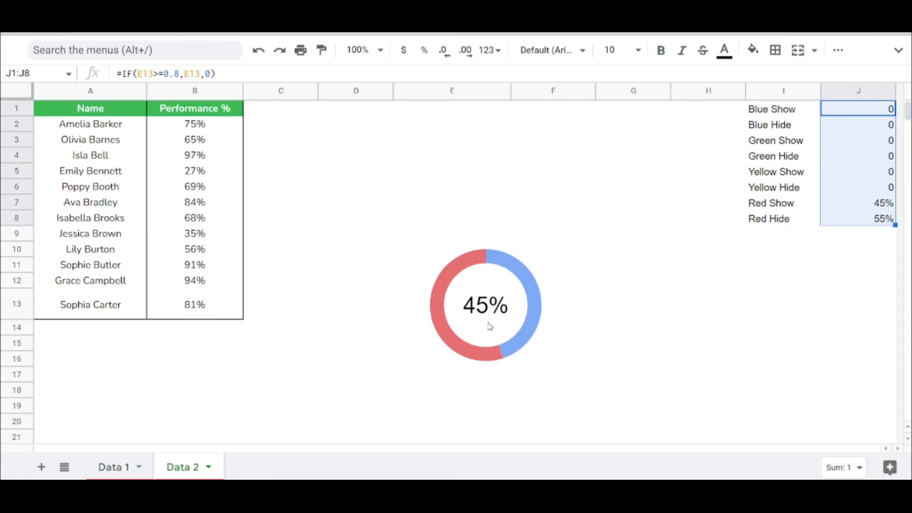
pyautogui.doubleClick(501, 291)
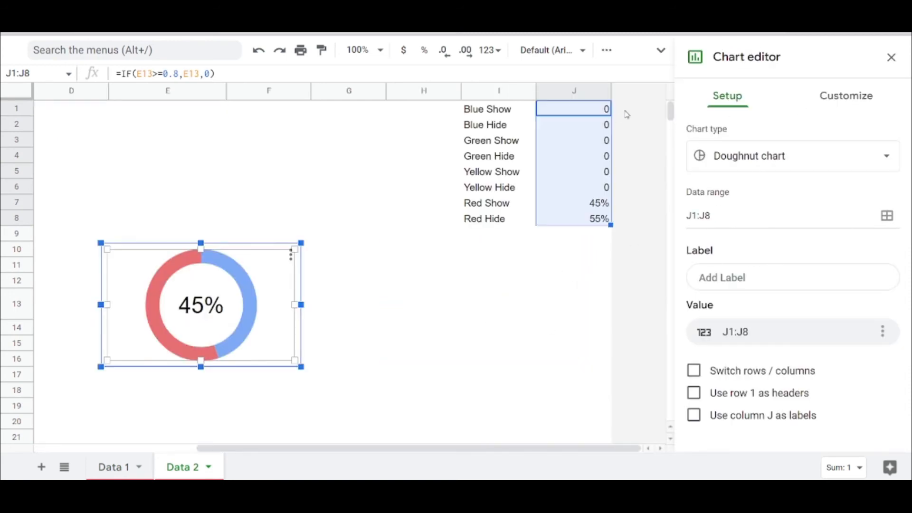
pyautogui.click(840, 94)
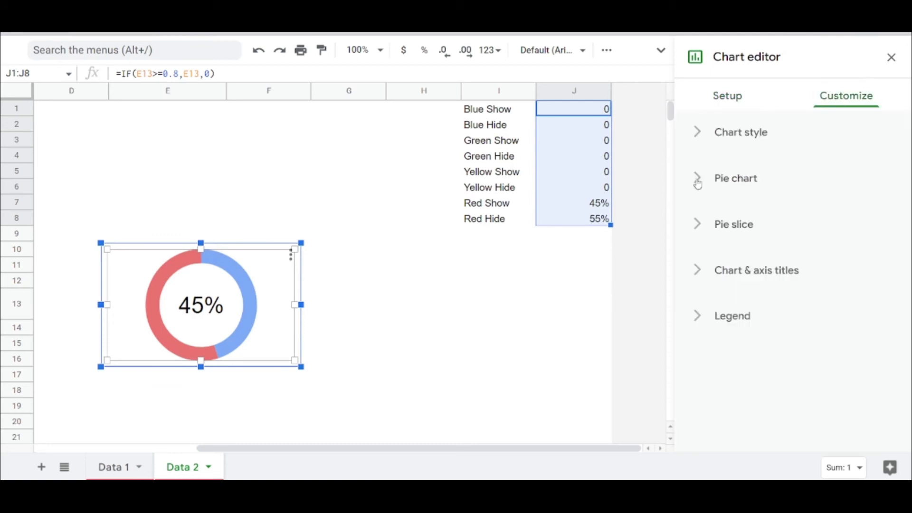
pyautogui.click(697, 223)
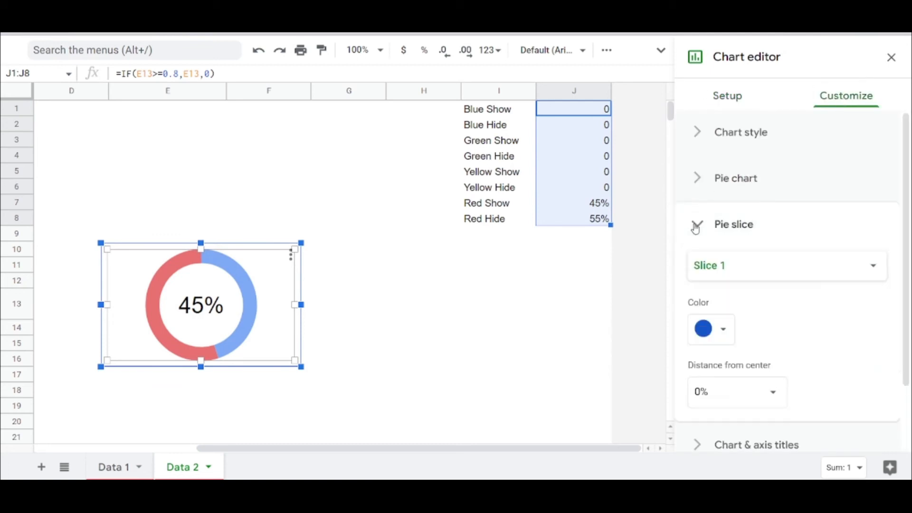
pyautogui.click(738, 271)
pyautogui.click(730, 313)
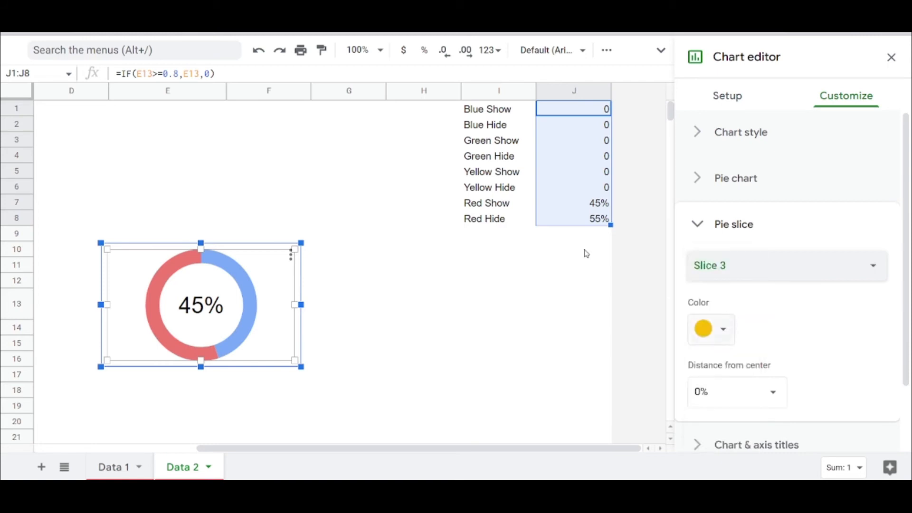
pyautogui.click(722, 329)
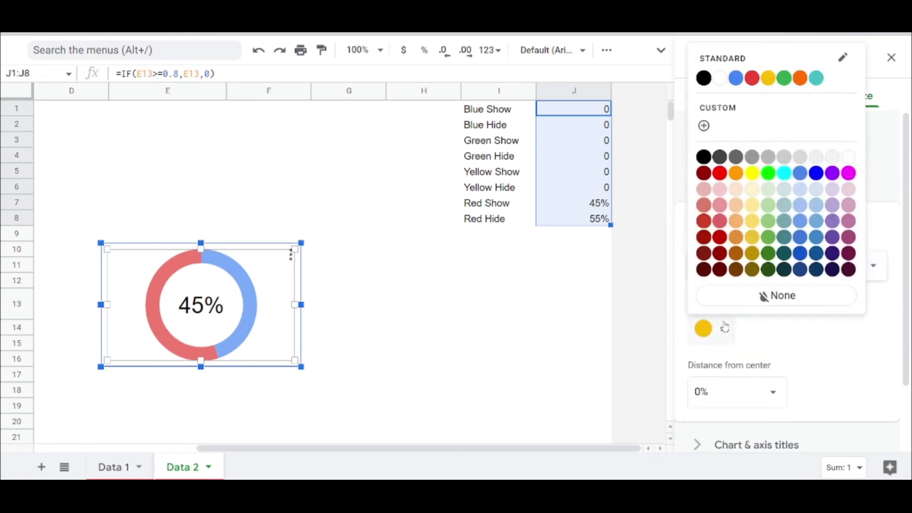
pyautogui.click(771, 255)
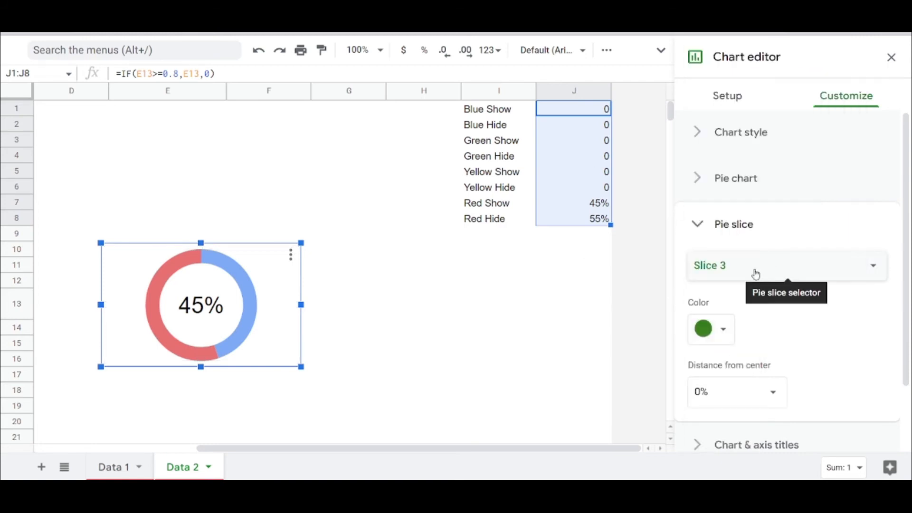
# Set the color of Slice 4, the Green Hide slice, to very light gray
pyautogui.click(744, 272)
pyautogui.click(738, 290)
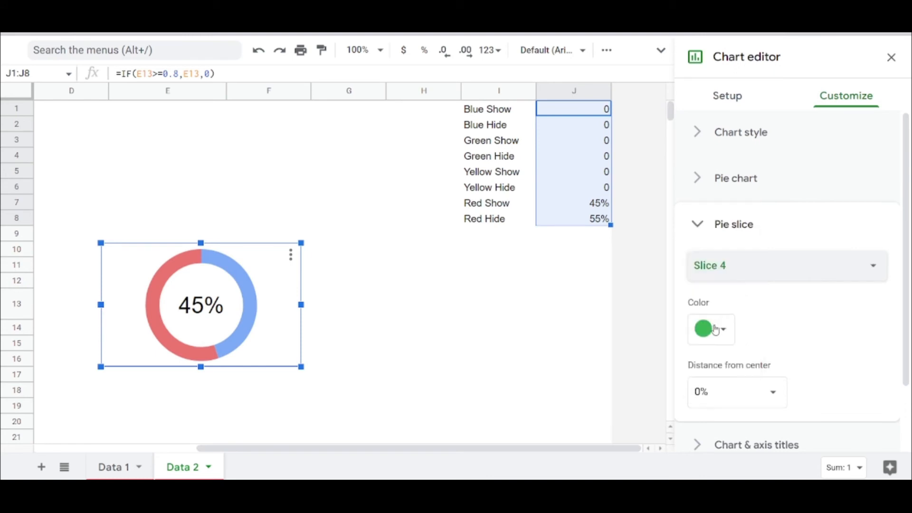
pyautogui.click(708, 331)
pyautogui.click(835, 160)
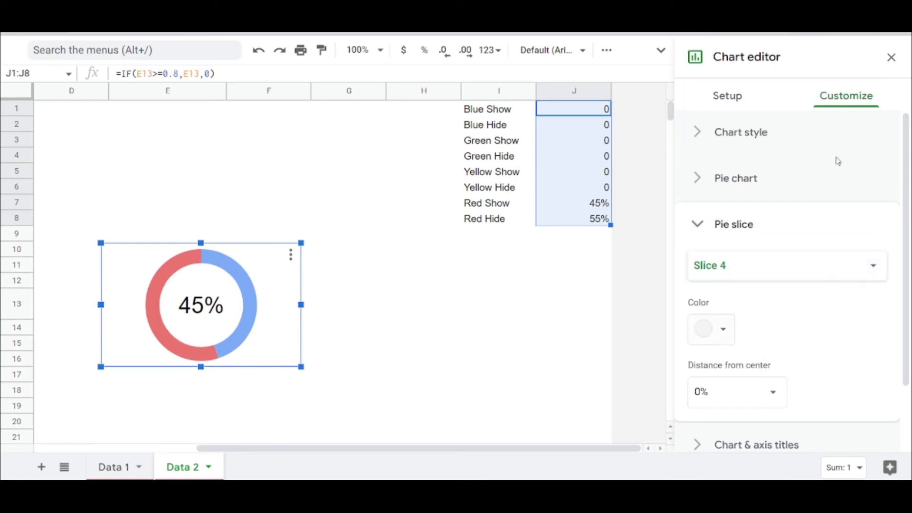
# Set the color of Slice 5, the Yellow Show slice, to bright yellow
pyautogui.click(746, 264)
pyautogui.click(741, 290)
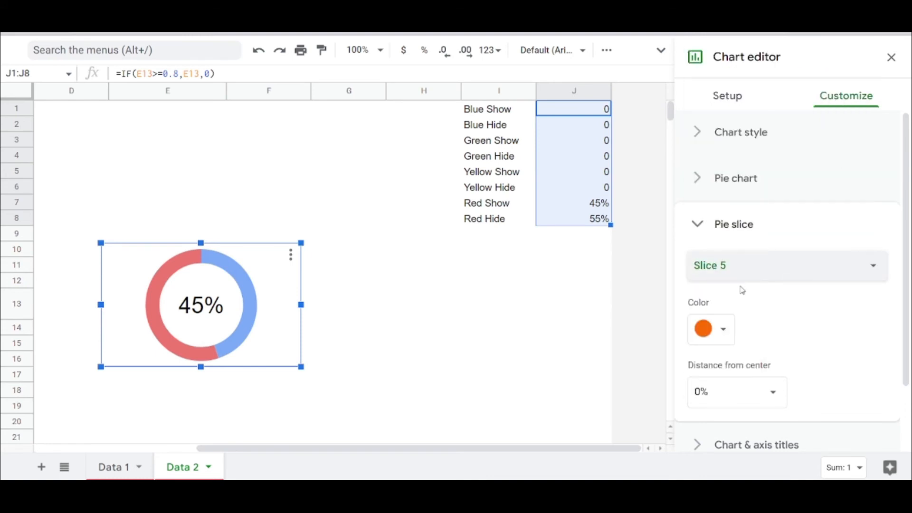
pyautogui.click(720, 339)
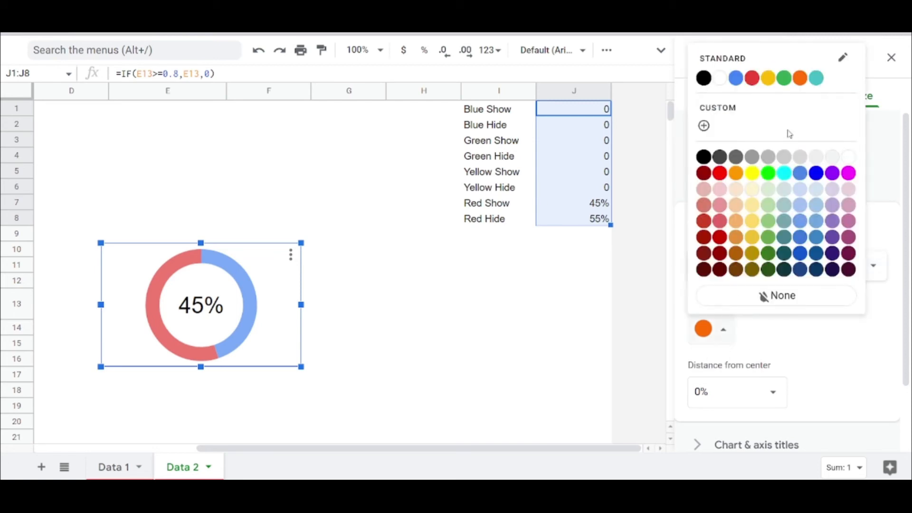
pyautogui.click(751, 174)
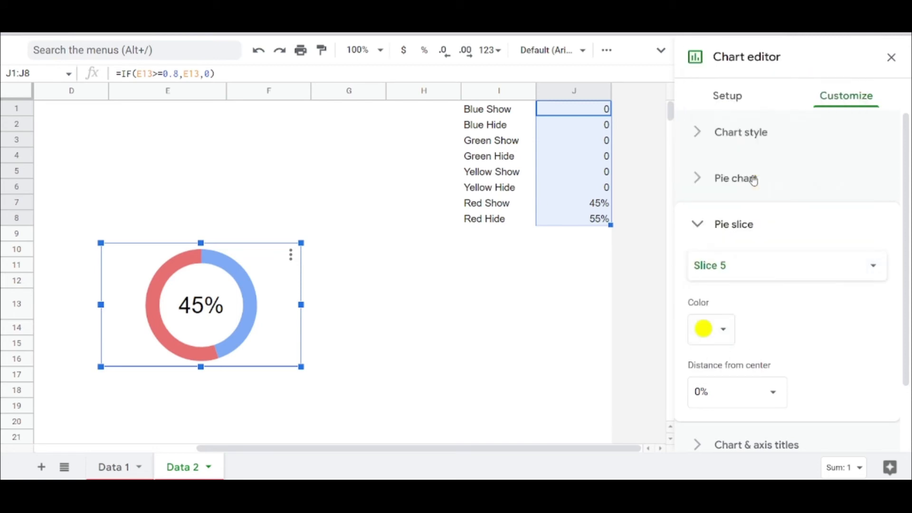
# Set the color of Slice 6, the Yellow Hide slice, to very light gray
pyautogui.click(744, 273)
pyautogui.click(739, 289)
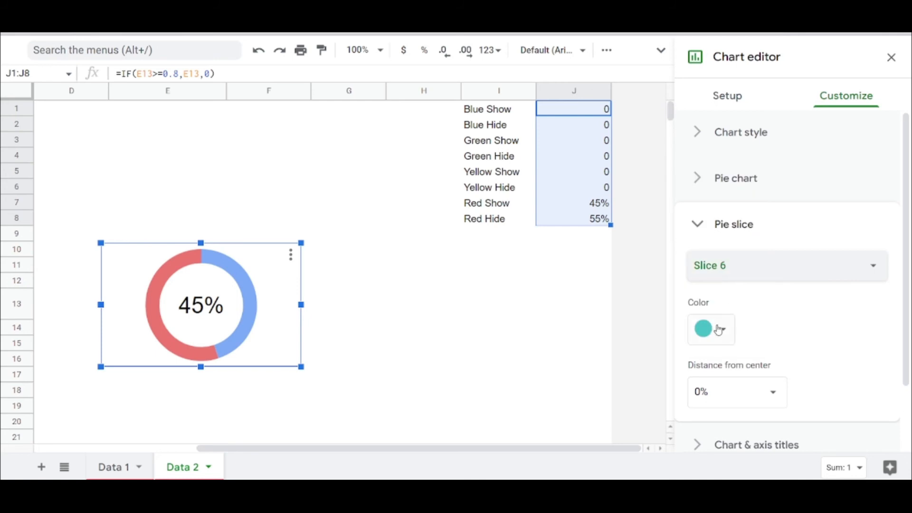
pyautogui.click(717, 333)
pyautogui.click(835, 161)
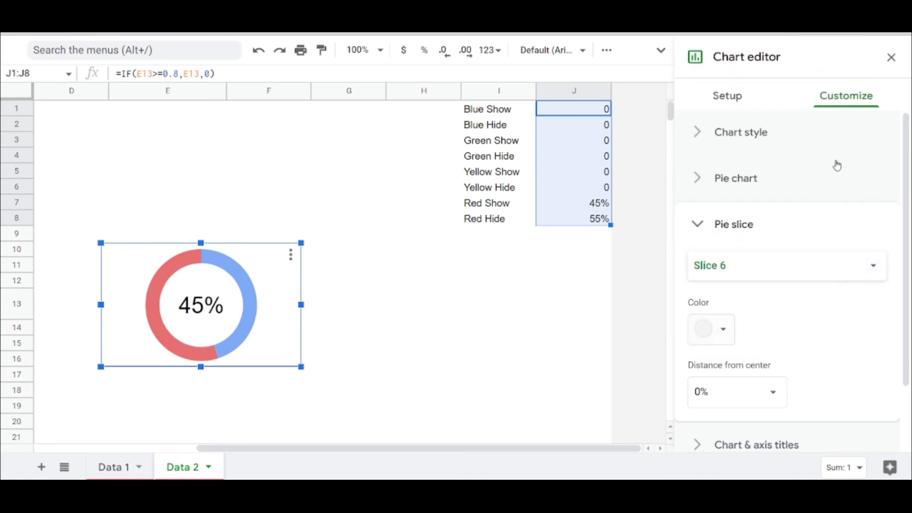
# Set the color of Slice 7, the Red Show slice, to bright red
pyautogui.click(710, 265)
pyautogui.click(747, 297)
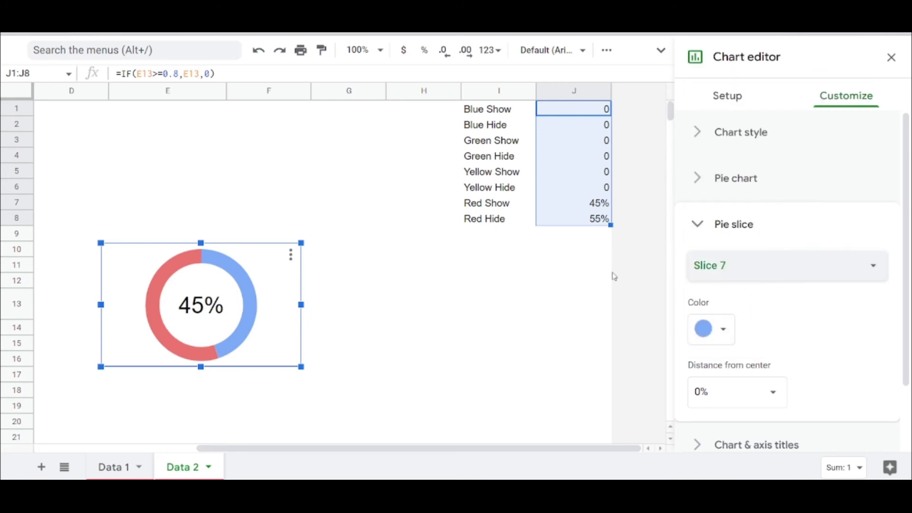
pyautogui.click(709, 340)
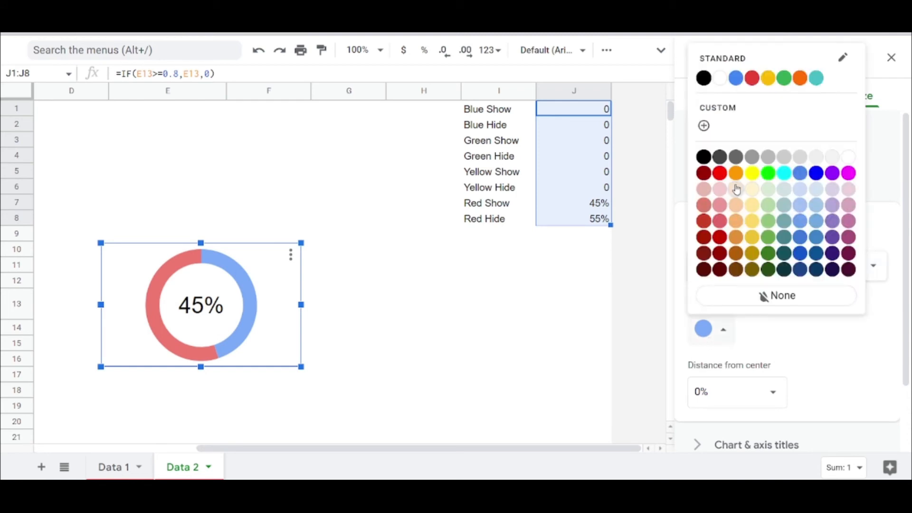
pyautogui.click(720, 174)
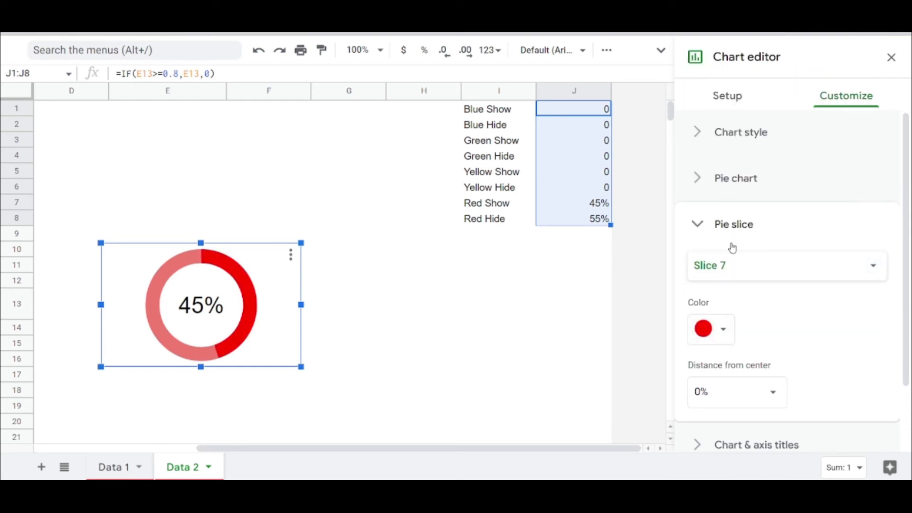
# Set the color of Slice 8, the Red Hide slice, to very light gray and close the chart editor
pyautogui.click(719, 274)
pyautogui.click(723, 290)
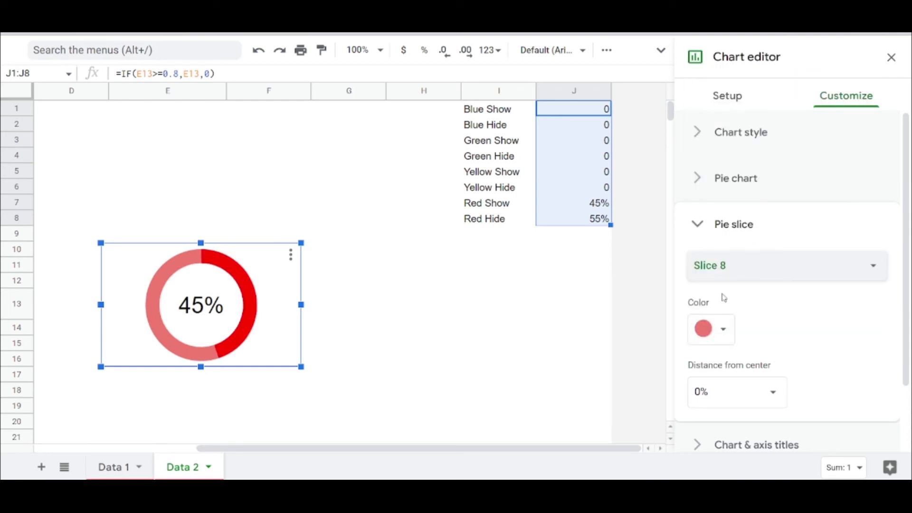
pyautogui.click(707, 341)
pyautogui.click(837, 156)
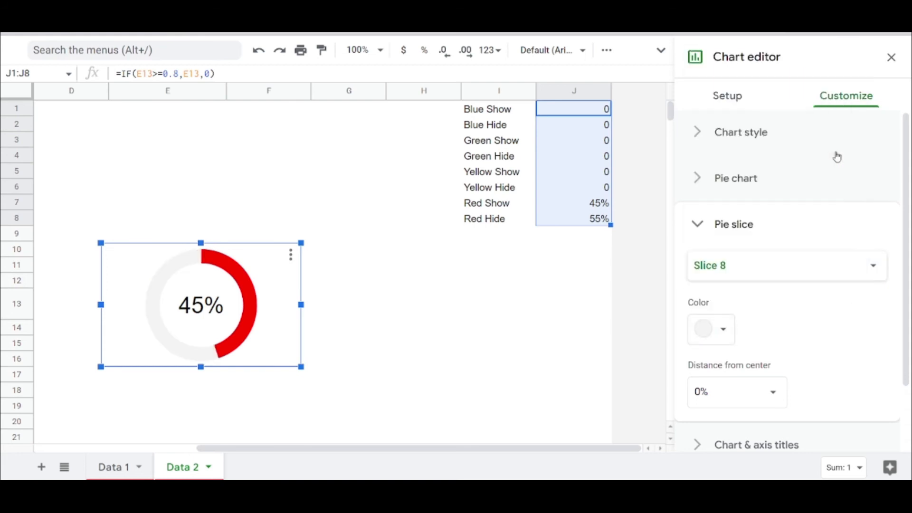
pyautogui.click(469, 345)
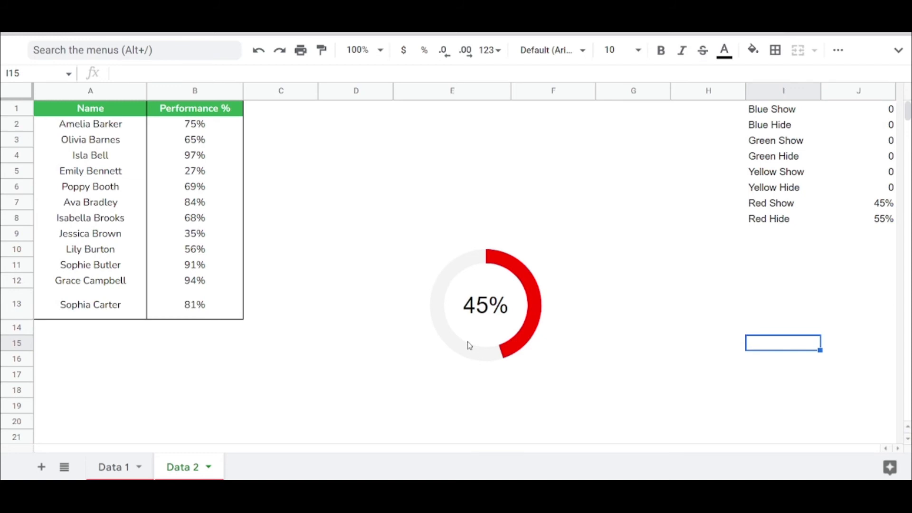
pyautogui.hotkey('ctrl', '-')
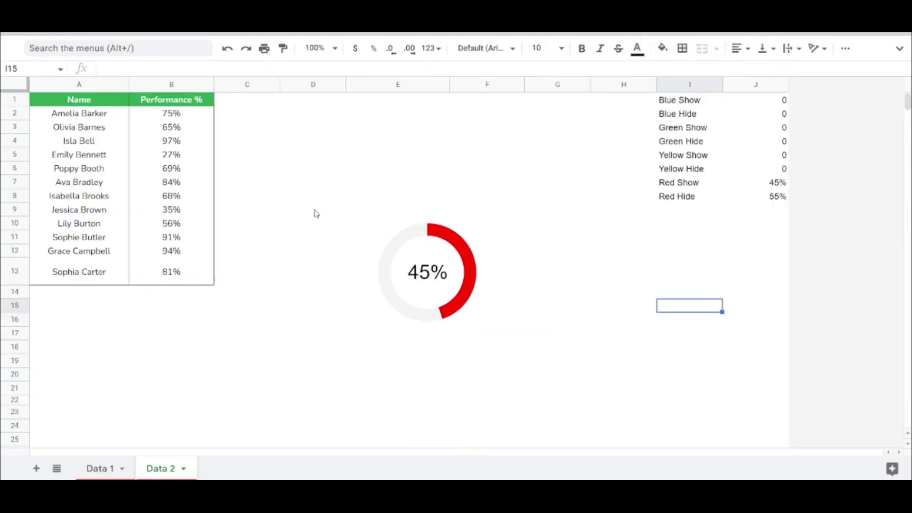
# Add a data validation dropdown to cell E8 that lists the names from the range A2:A13
pyautogui.click(414, 199)
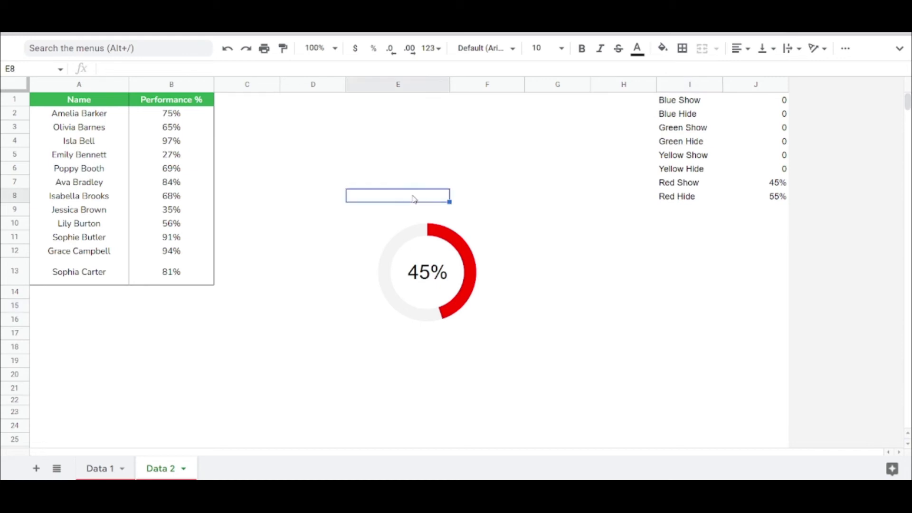
pyautogui.rightClick(413, 198)
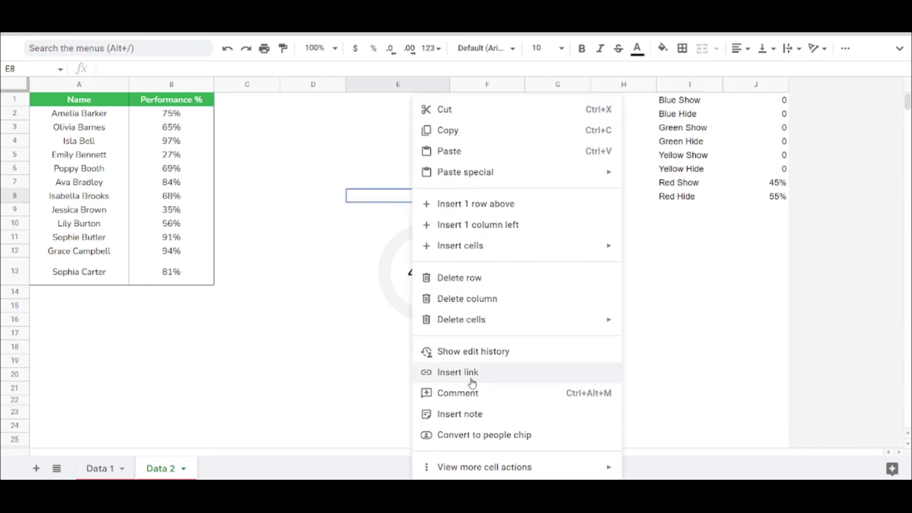
pyautogui.moveTo(485, 469)
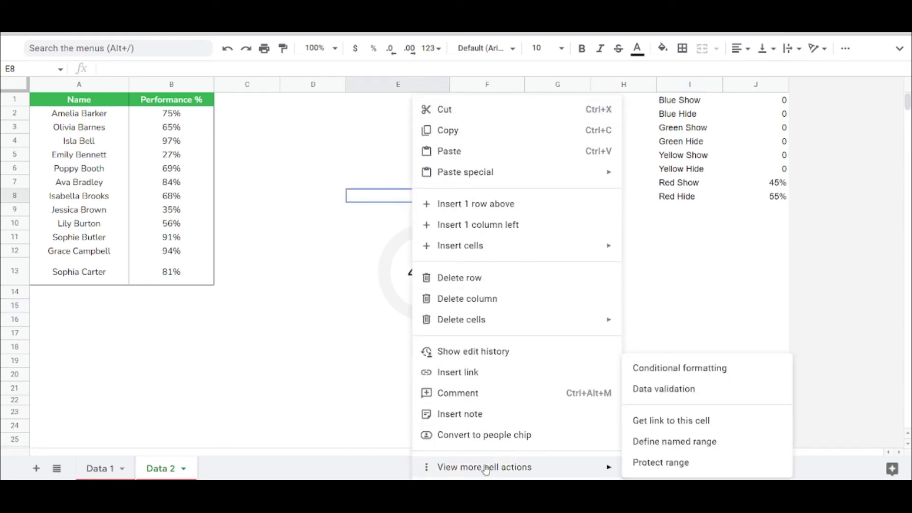
pyautogui.click(707, 388)
pyautogui.click(562, 220)
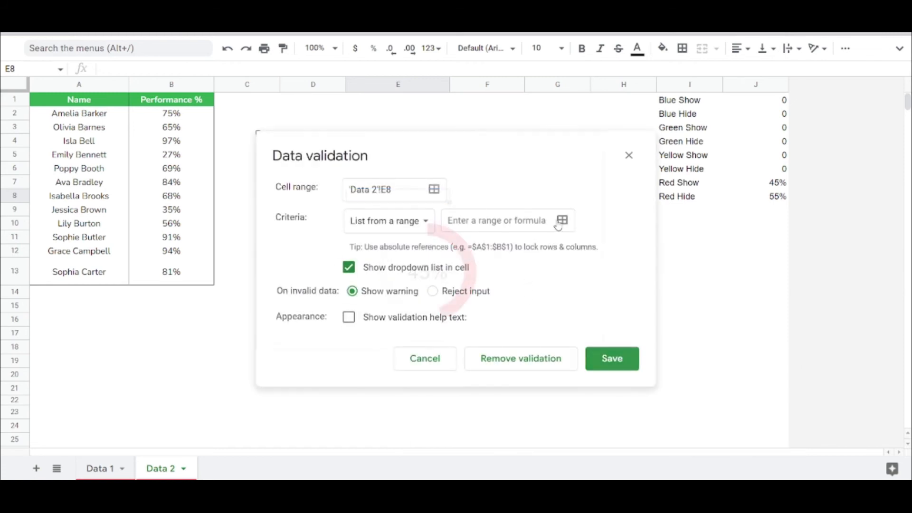
pyautogui.moveTo(95, 118); pyautogui.dragTo(76, 271)
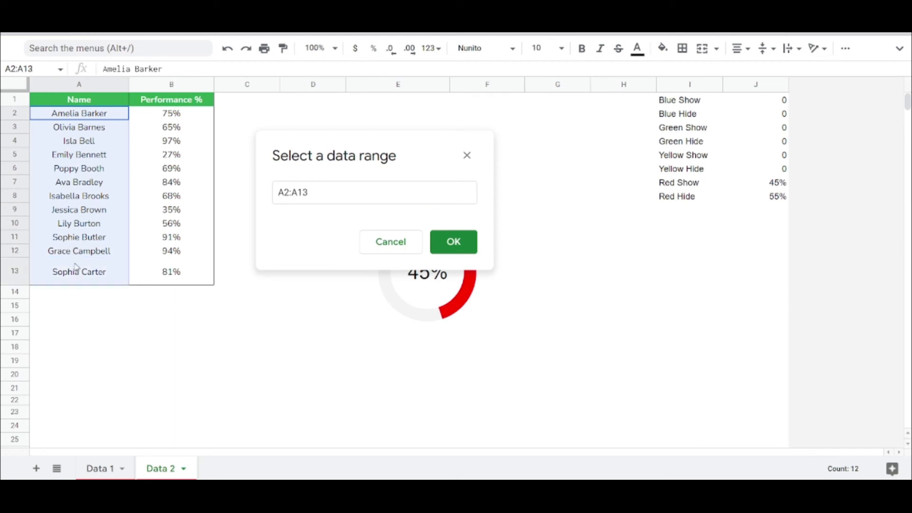
pyautogui.click(466, 256)
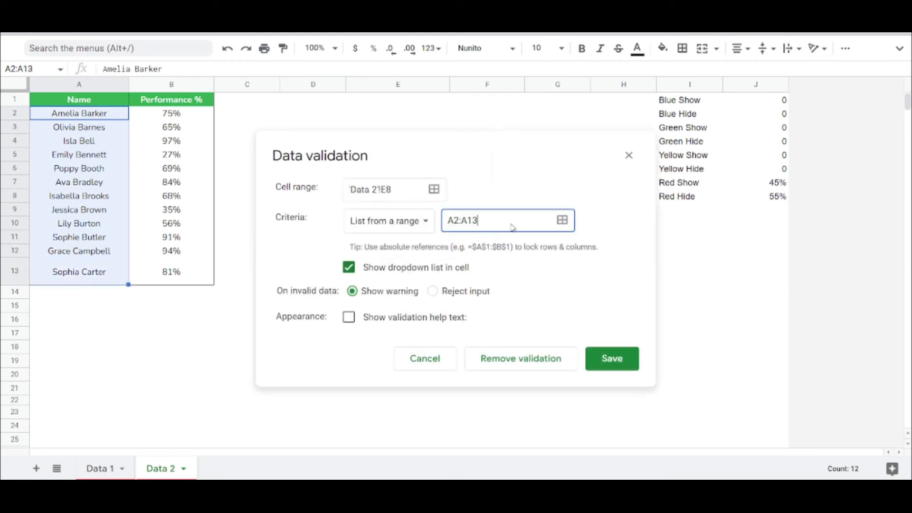
pyautogui.click(612, 358)
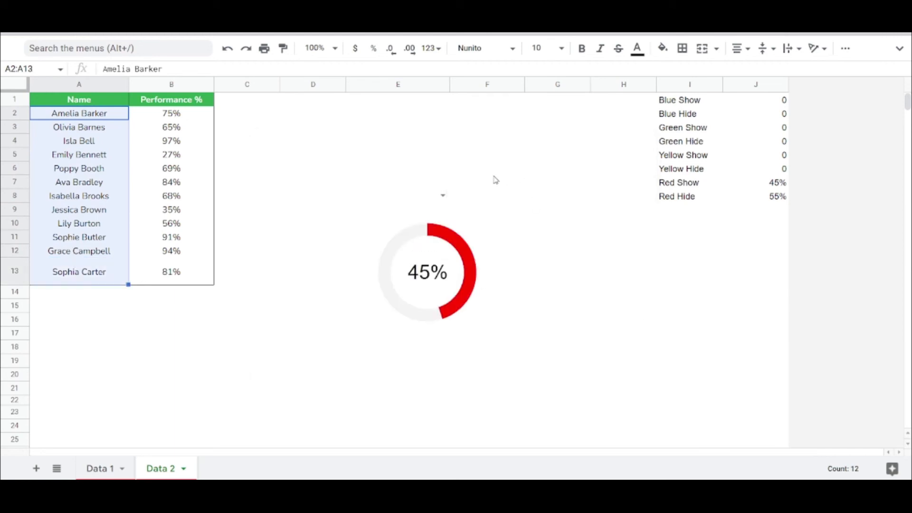
# Choose the employee from row 4 in the E8 dropdown and merge cells E8:F8
pyautogui.click(445, 195)
pyautogui.click(389, 248)
pyautogui.moveTo(401, 197)
pyautogui.mouseDown()
pyautogui.moveTo(511, 185)
pyautogui.moveTo(507, 198)
pyautogui.moveTo(413, 198)
pyautogui.mouseUp()
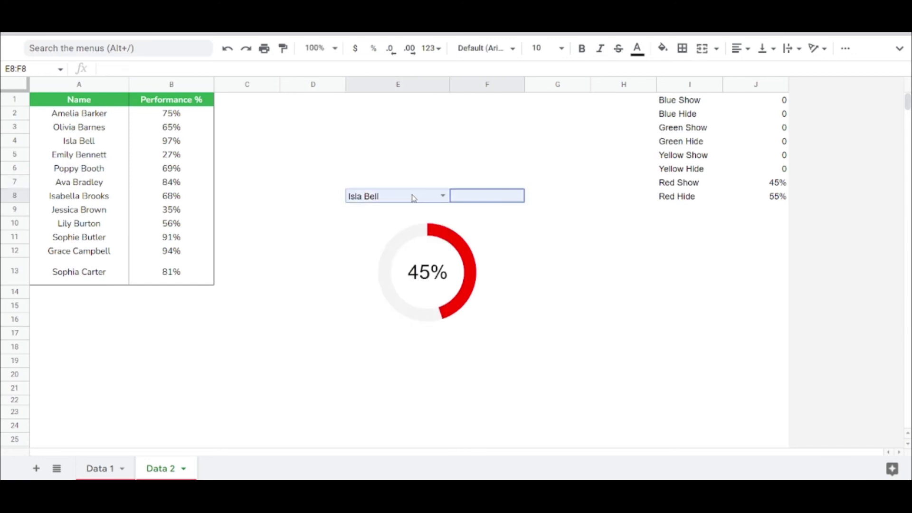
pyautogui.click(702, 48)
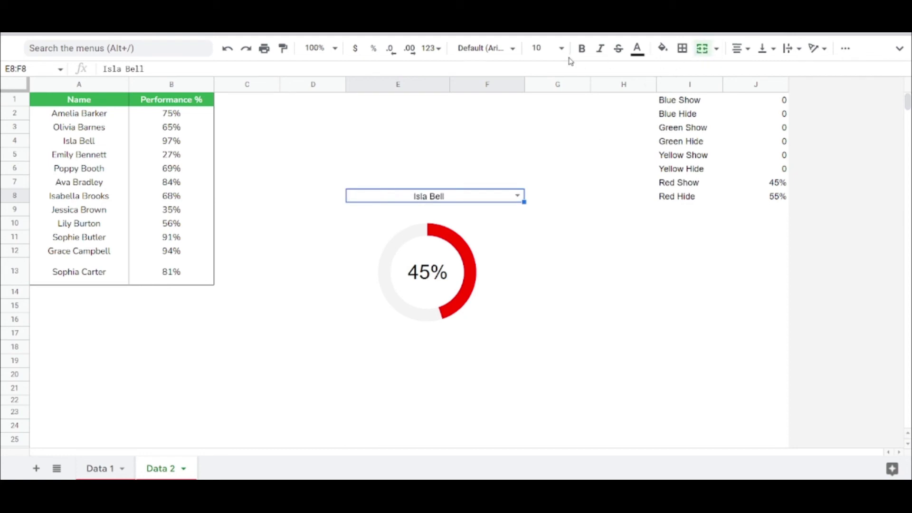
# Format the merged dropdown cell E8:F8 in bold Nunito at size 16
pyautogui.click(515, 48)
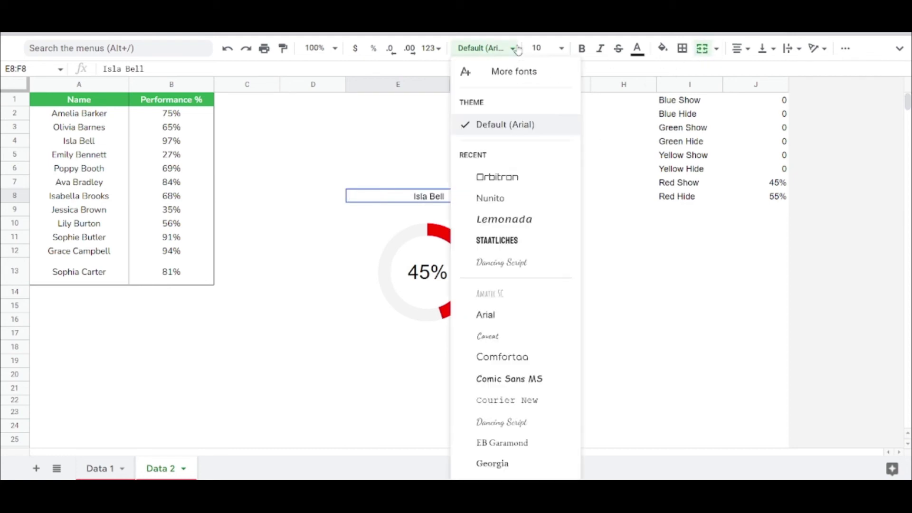
pyautogui.click(494, 197)
pyautogui.click(549, 48)
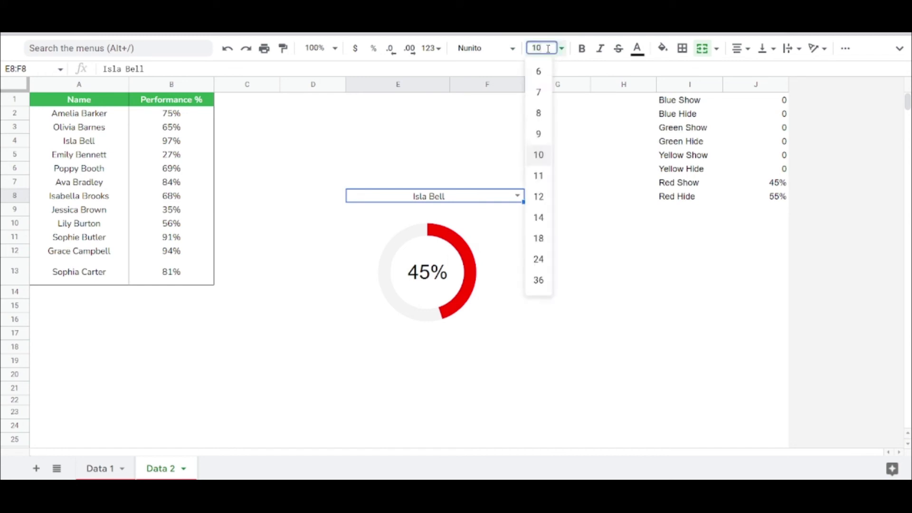
pyautogui.write('16')
pyautogui.press('Return')
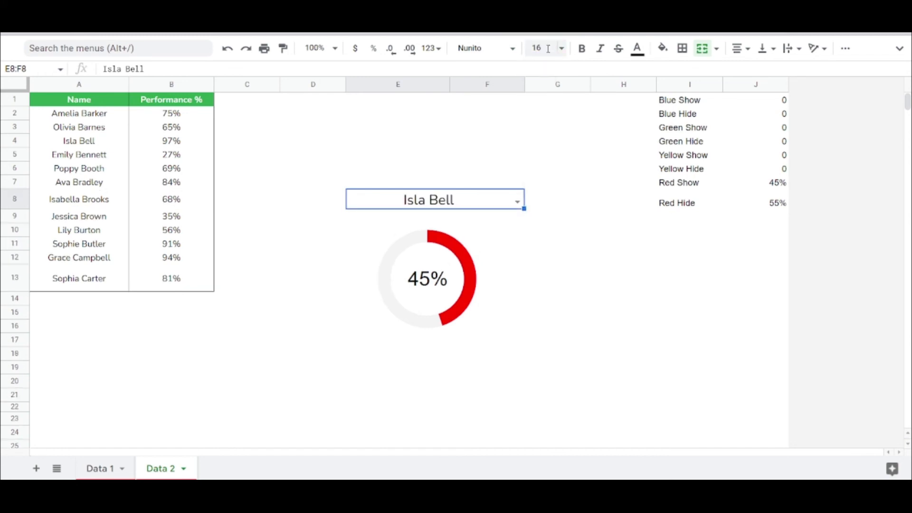
pyautogui.hotkey('ctrl', 'b')
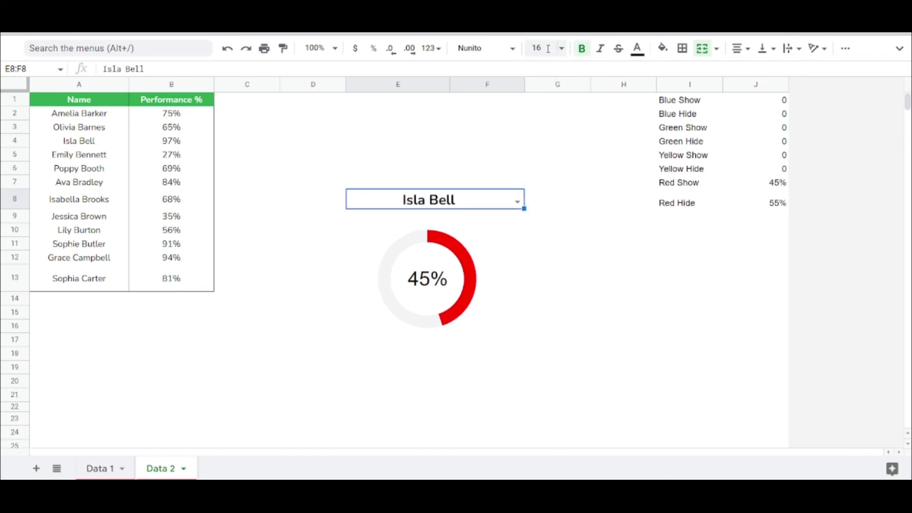
# Select cell E13 and move the doughnut chart off it to the empty area around G14:J22
pyautogui.press('Down')
pyautogui.press('Down')
pyautogui.press('Down')
pyautogui.press('Down')
pyautogui.press('Down')
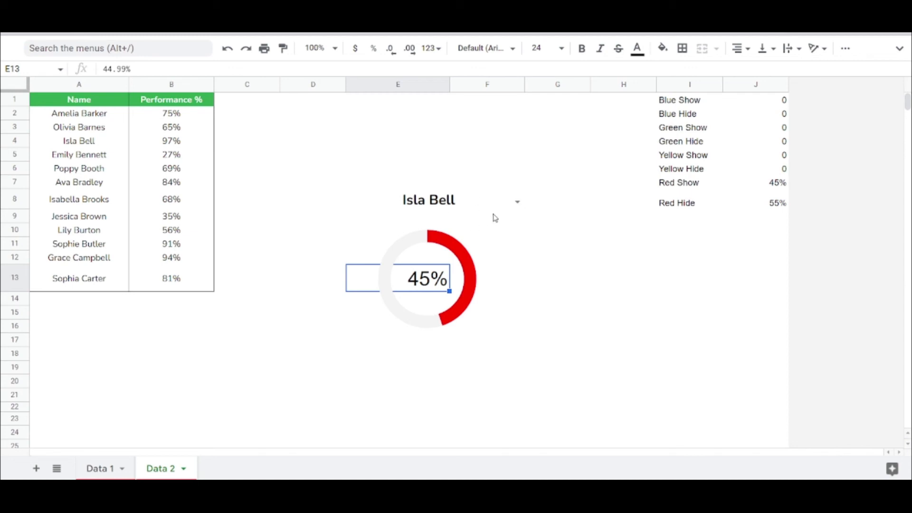
pyautogui.click(430, 246)
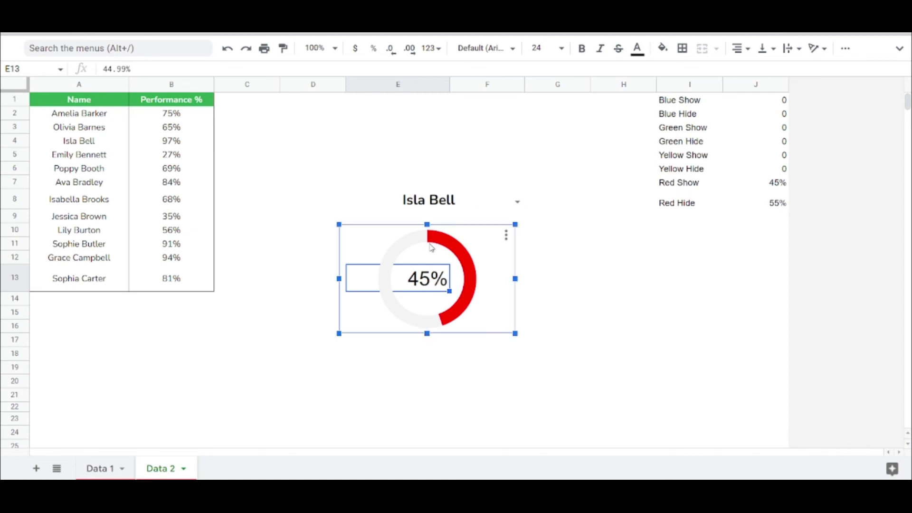
pyautogui.moveTo(430, 246); pyautogui.dragTo(656, 320)
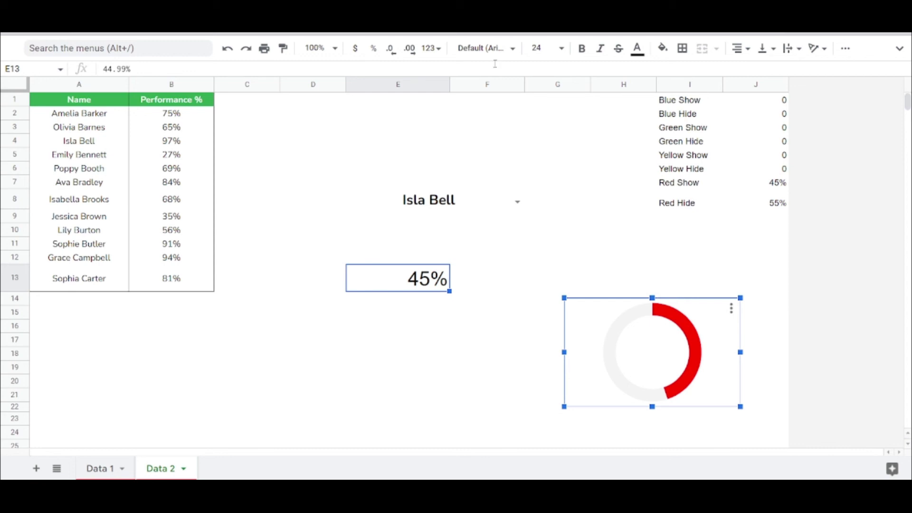
# Format the percentage in E13 as bold, centered Orbitron and merge cells E13:F13
pyautogui.click(489, 48)
pyautogui.click(497, 199)
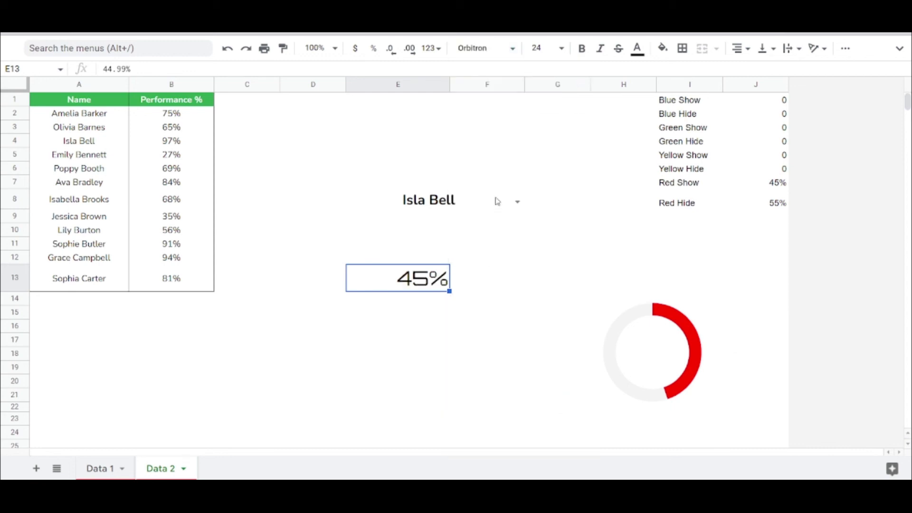
pyautogui.hotkey('ctrl', 'b')
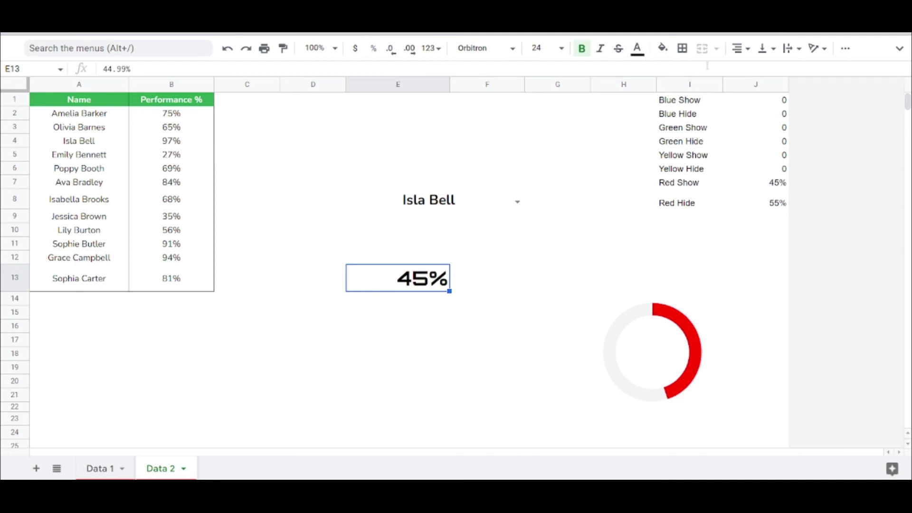
pyautogui.click(748, 50)
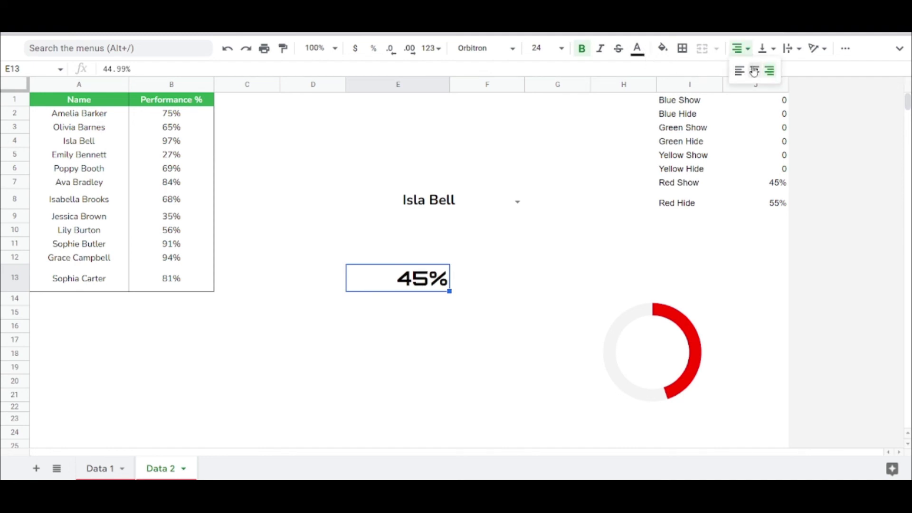
pyautogui.click(753, 67)
pyautogui.hotkey('shift', 'Right')
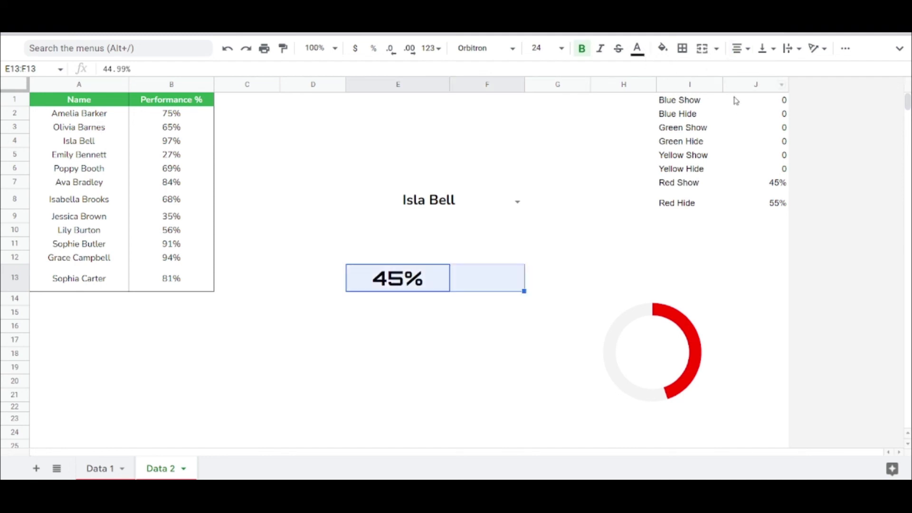
pyautogui.click(702, 49)
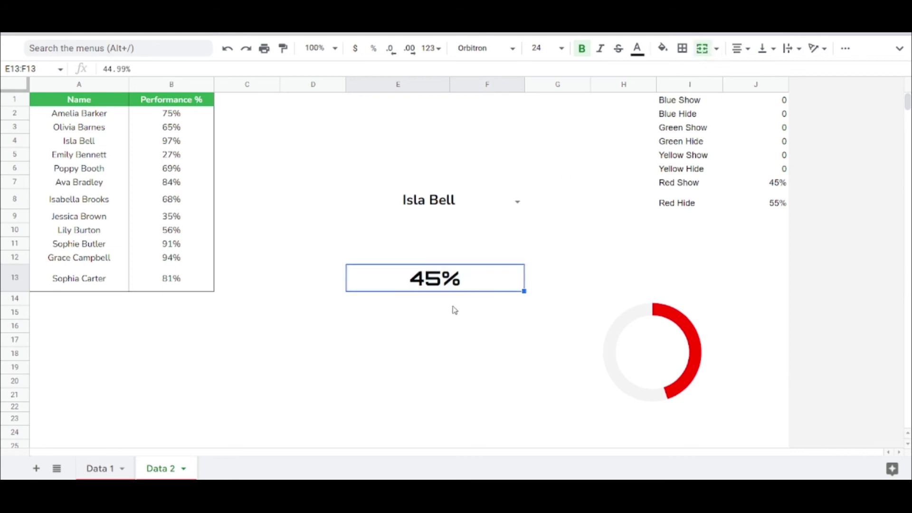
# Enter the formula =VLOOKUP(E8,$A$2:$B$13,2,0) in the merged cell E13:F13
pyautogui.write('=VLOOKUP(')
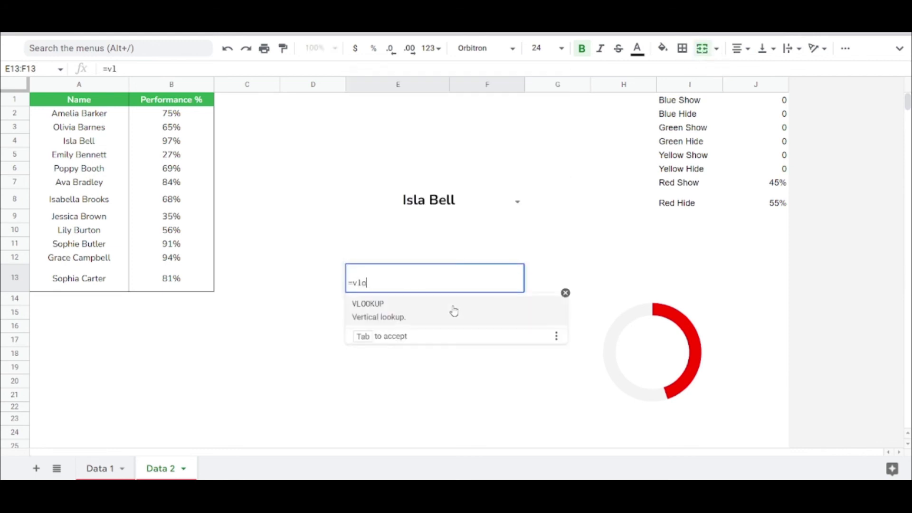
pyautogui.press('Up')
pyautogui.press('Up')
pyautogui.press('Up')
pyautogui.press('Up')
pyautogui.press('Up')
pyautogui.write(',')
pyautogui.press('Left')
pyautogui.press('Left')
pyautogui.press('Left')
pyautogui.press('Left')
pyautogui.hotkey('ctrl', 'Up')
pyautogui.press('Down')
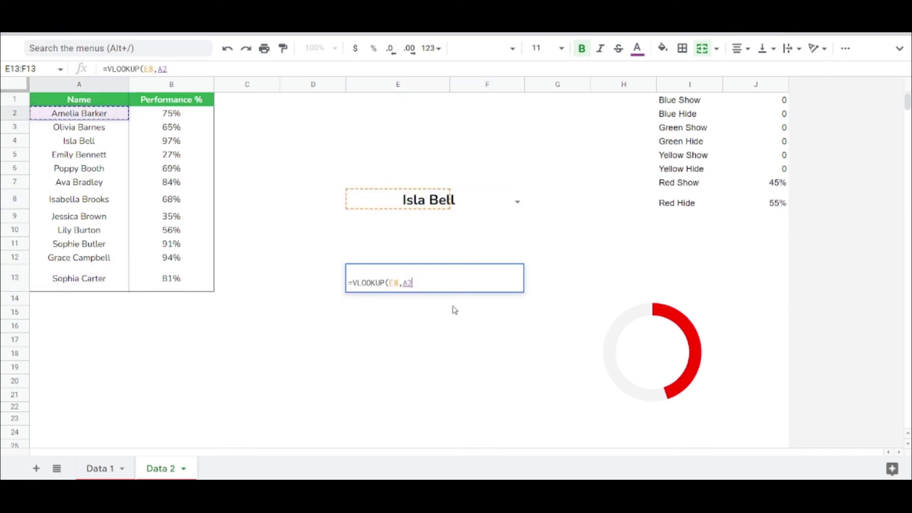
pyautogui.hotkey('shift', 'Right')
pyautogui.hotkey('ctrl', 'shift', 'Down')
pyautogui.press('F4')
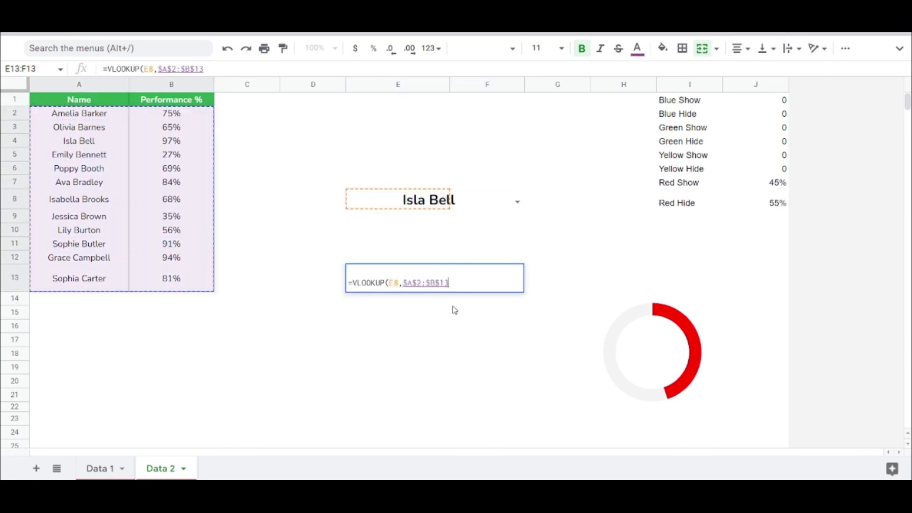
pyautogui.write(',2,0')
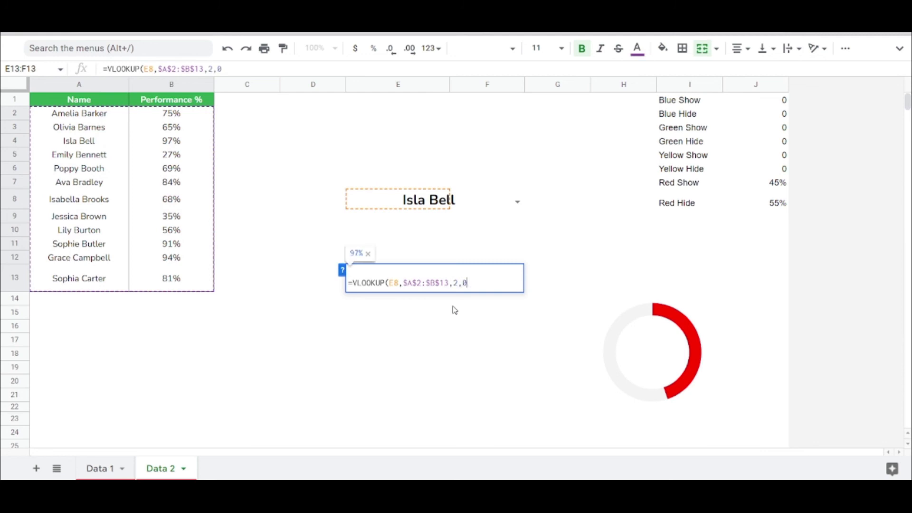
pyautogui.write(')')
pyautogui.press('Return')
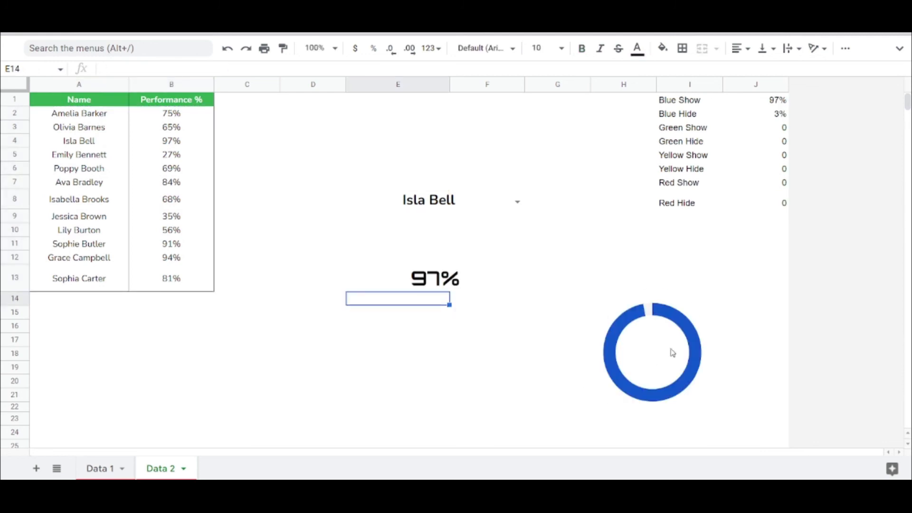
# Move the doughnut chart back so that it is centered around the percentage in E13:F13, and deselect it
pyautogui.click(626, 340)
pyautogui.moveTo(647, 355); pyautogui.dragTo(426, 276)
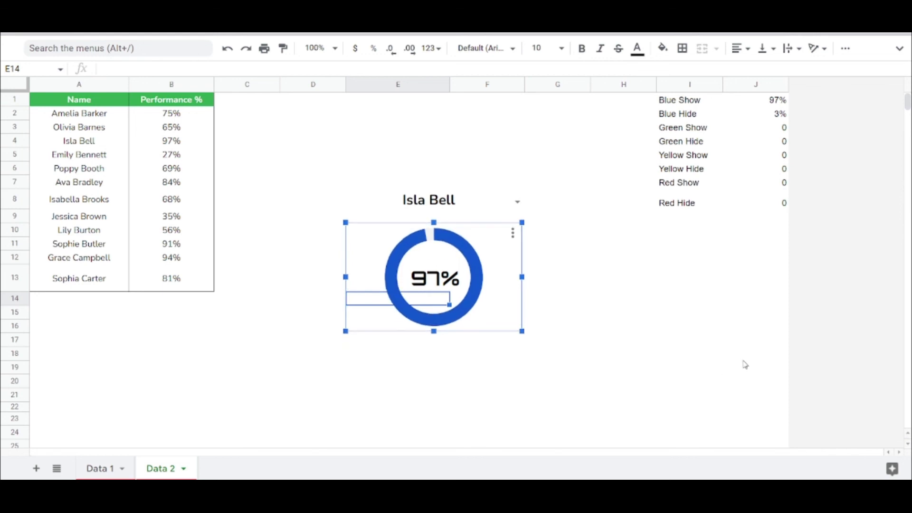
pyautogui.click(773, 385)
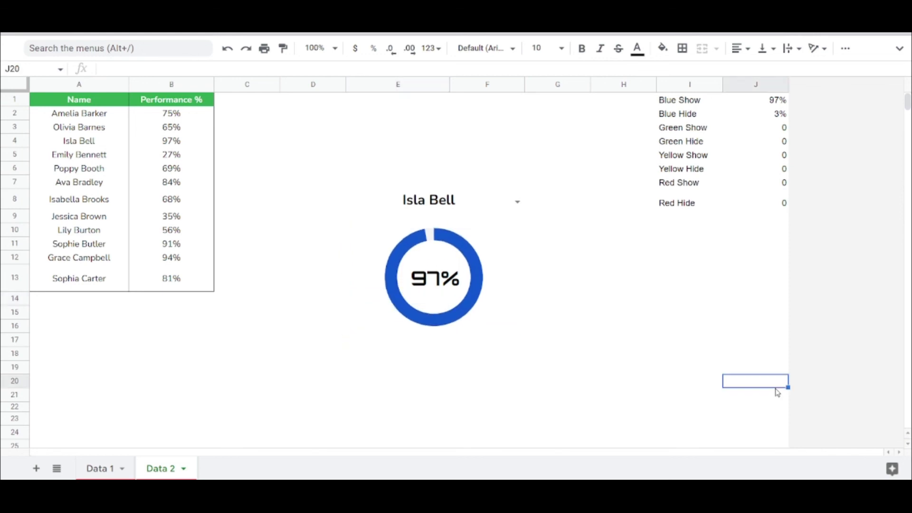
# Test the gauge by choosing the employees from rows 11, 5 and 12 one after another in the E8 dropdown
pyautogui.click(517, 202)
pyautogui.click(378, 371)
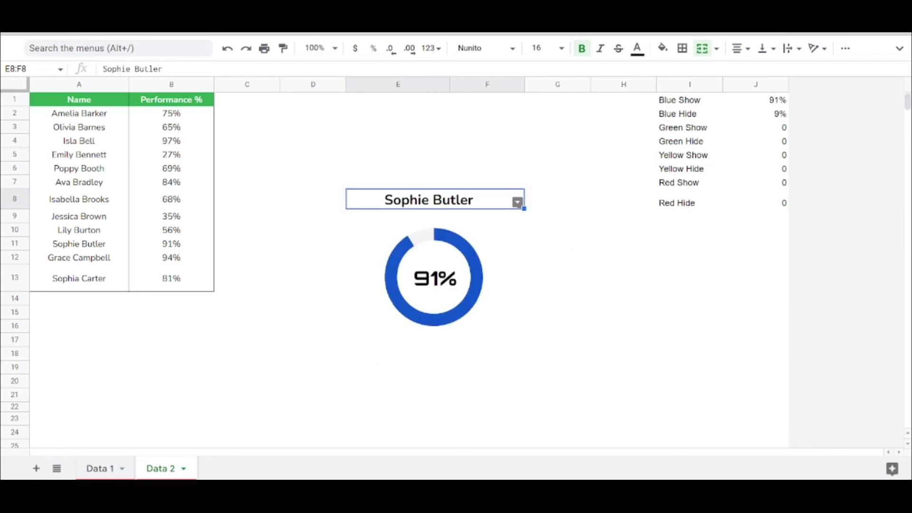
pyautogui.click(517, 202)
pyautogui.click(414, 269)
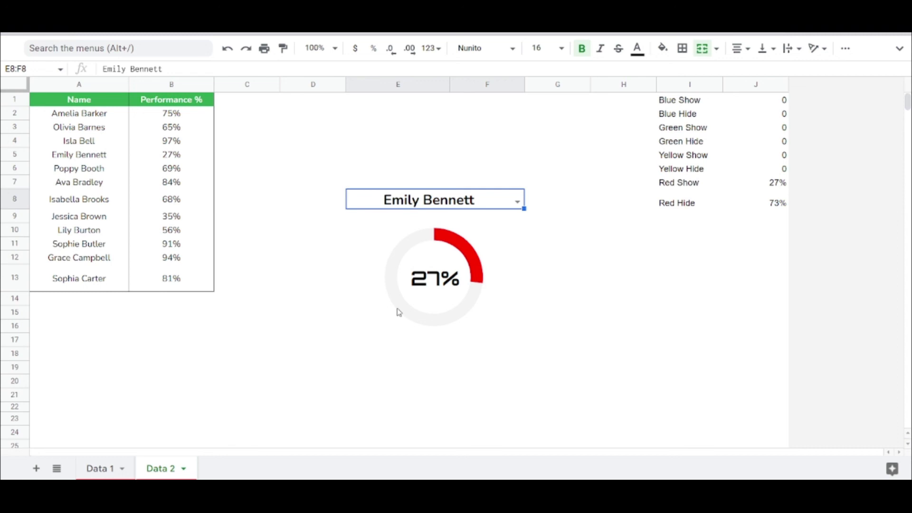
pyautogui.click(517, 202)
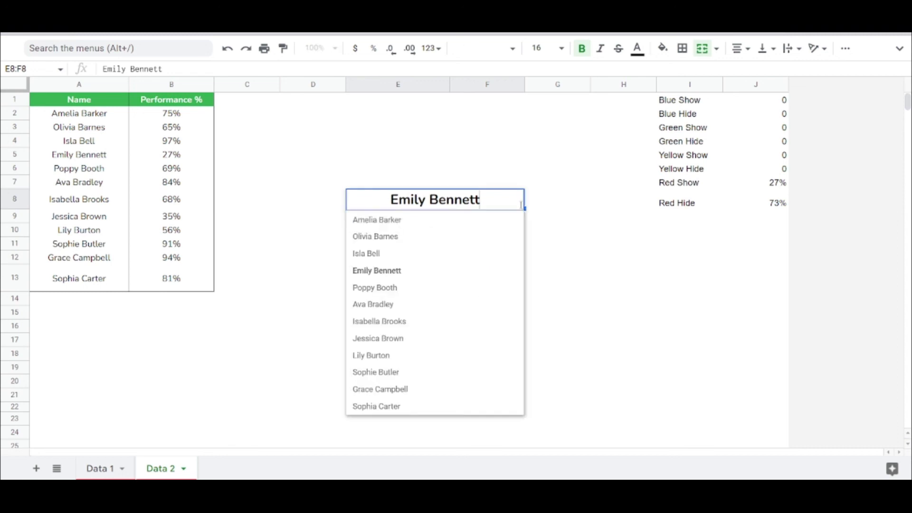
pyautogui.click(392, 388)
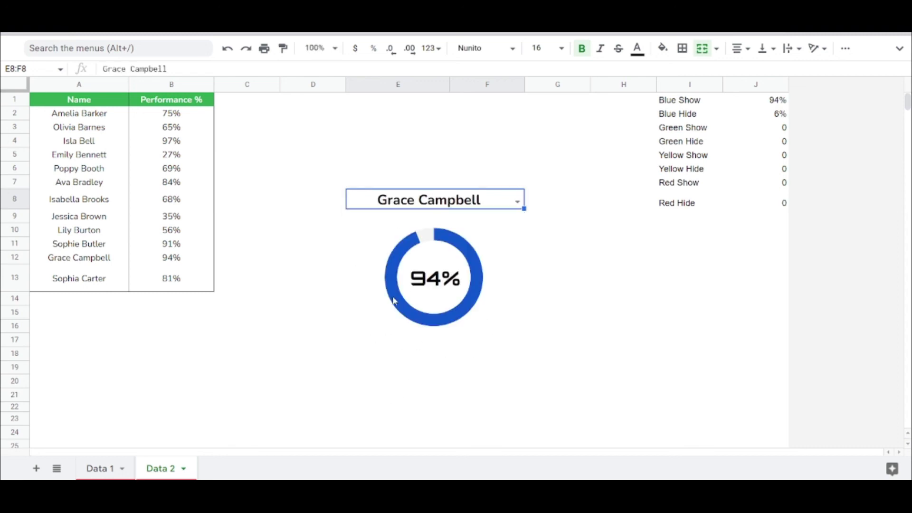